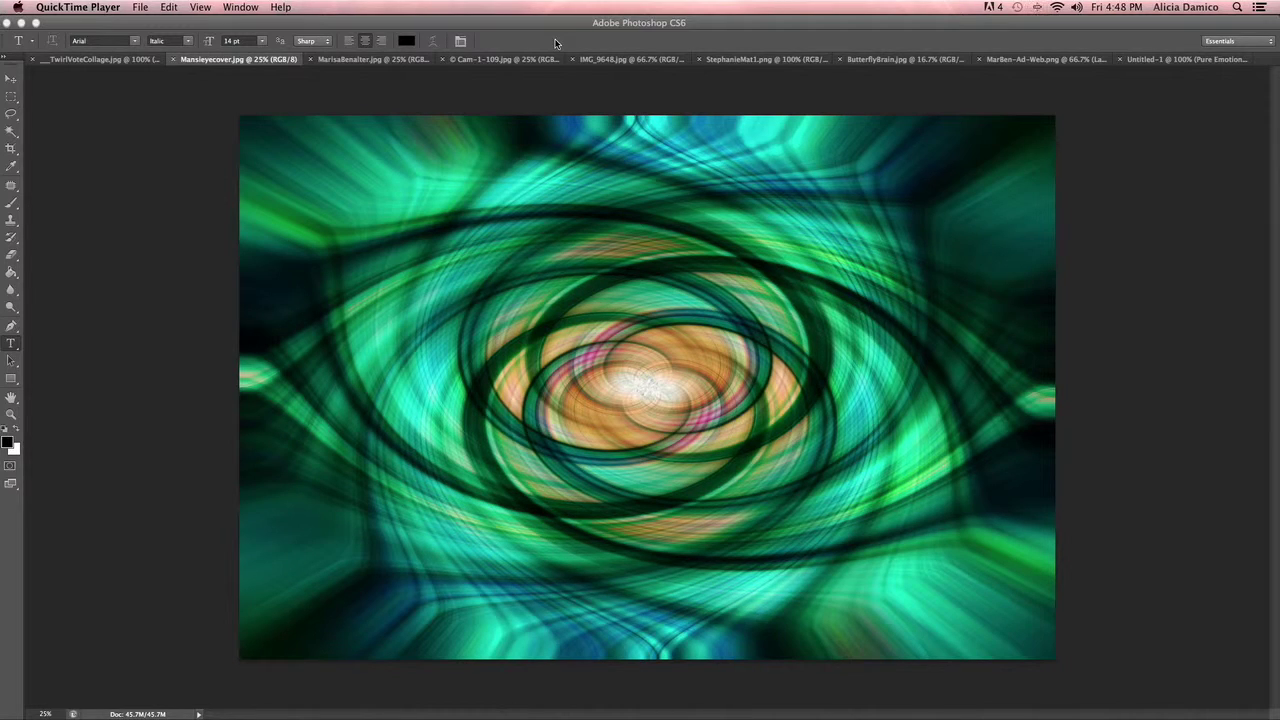
View the finished twirl artworks in the neighbouring open documents as examples of the effect.
click(362, 62)
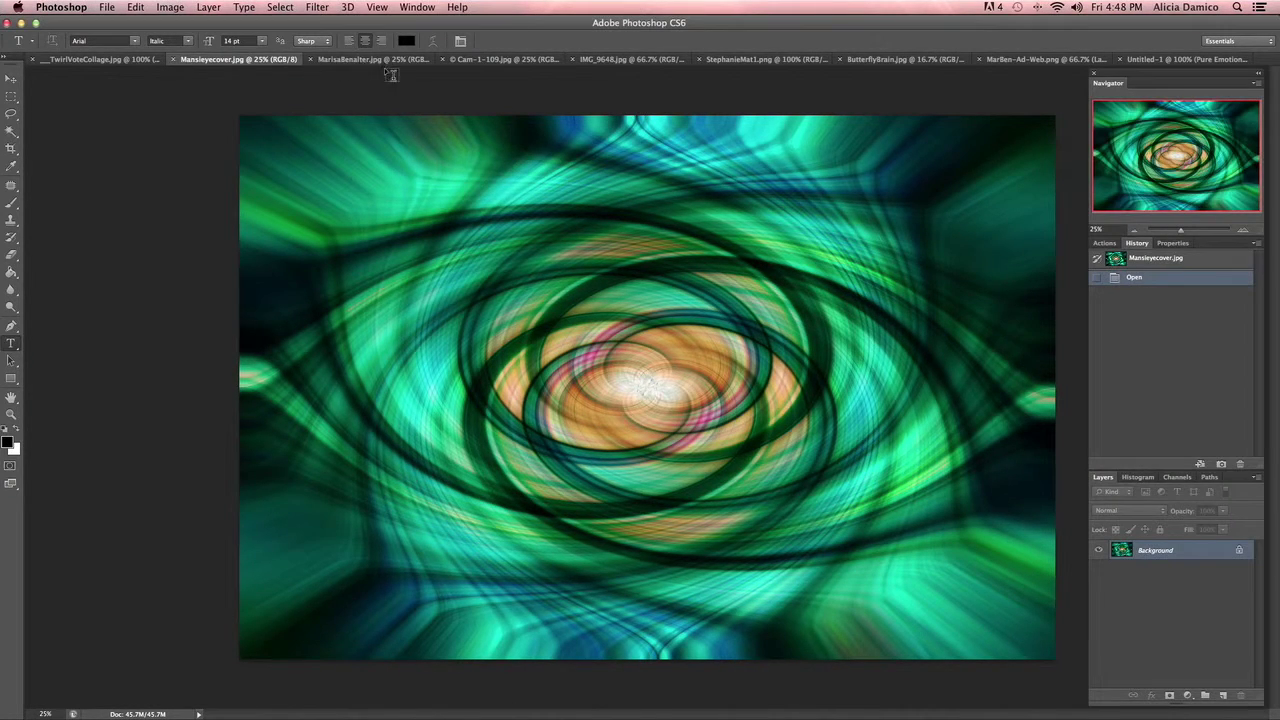
click(385, 60)
click(514, 59)
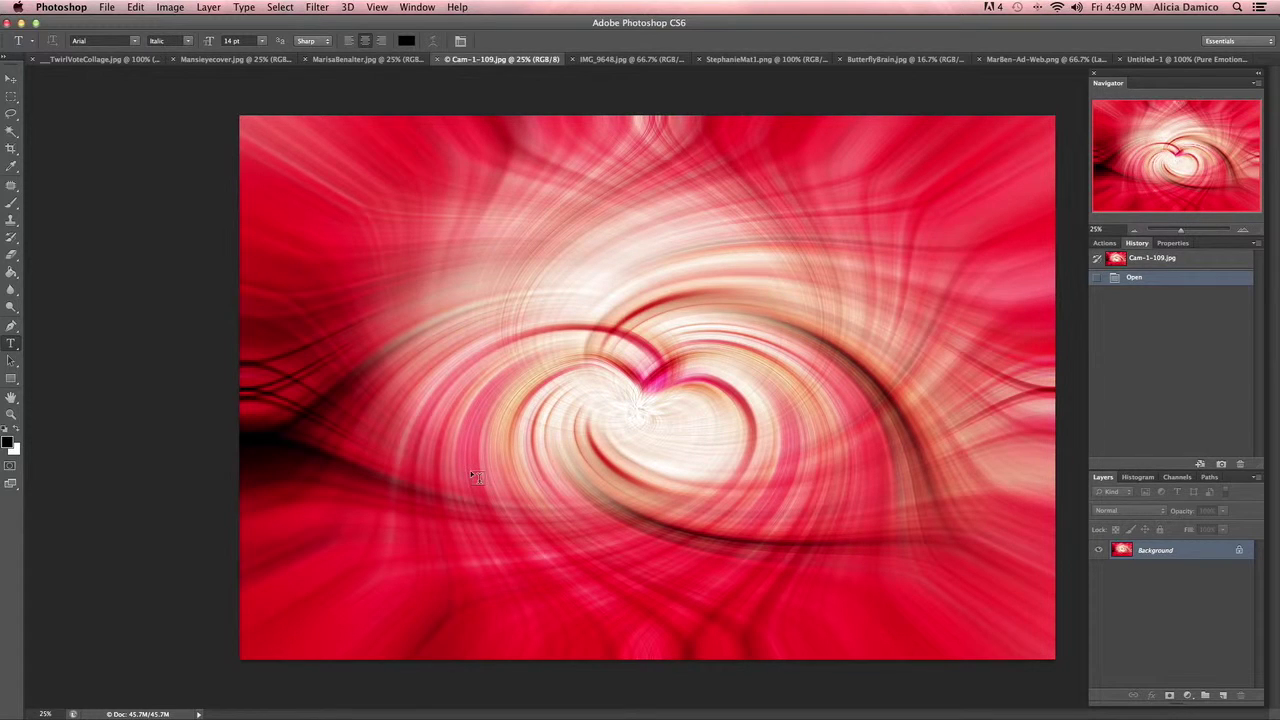
Switch to the food photo IMG_9648.jpg and apply the Mezzotint filter to its Background layer.
click(624, 60)
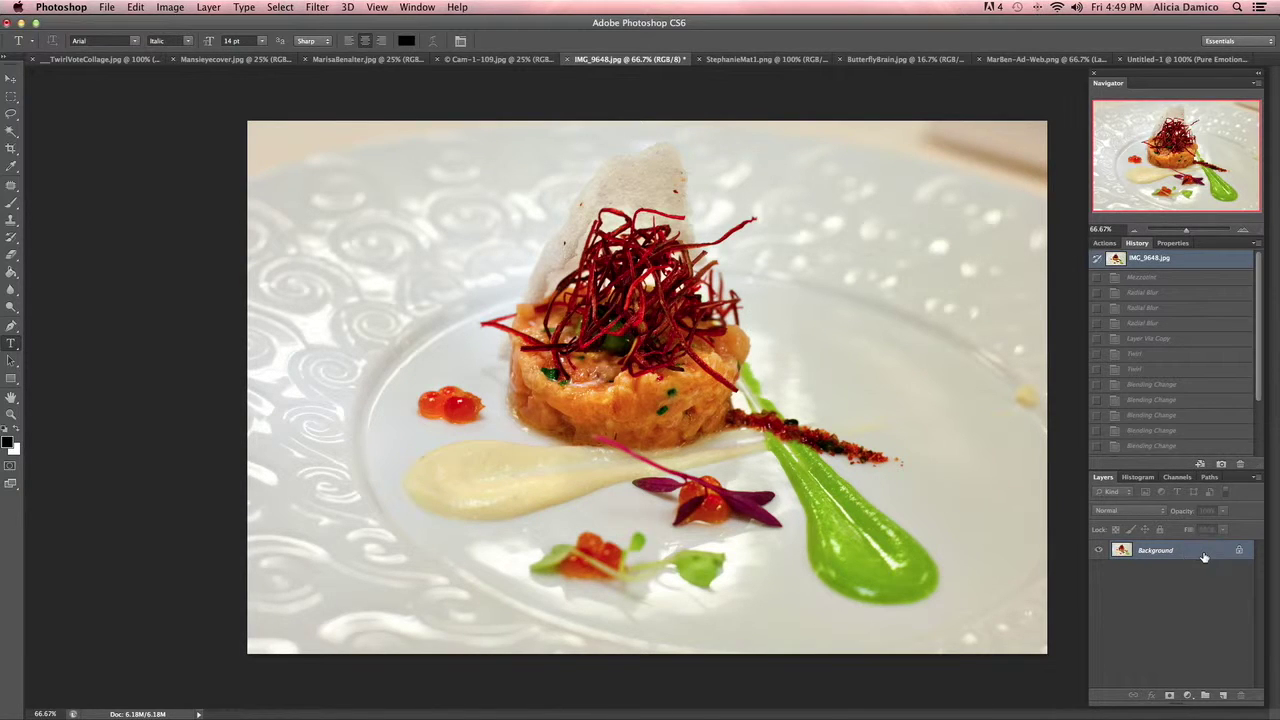
click(318, 9)
mouse_move(400, 200)
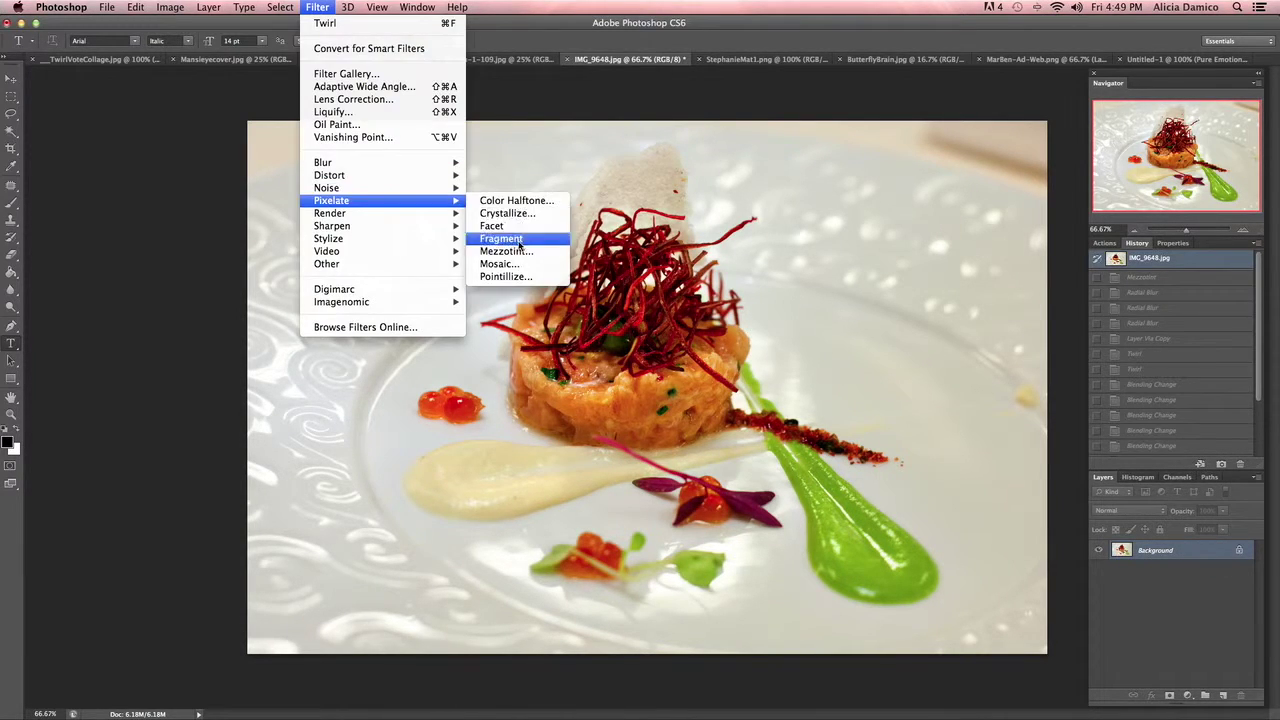
click(520, 251)
click(733, 200)
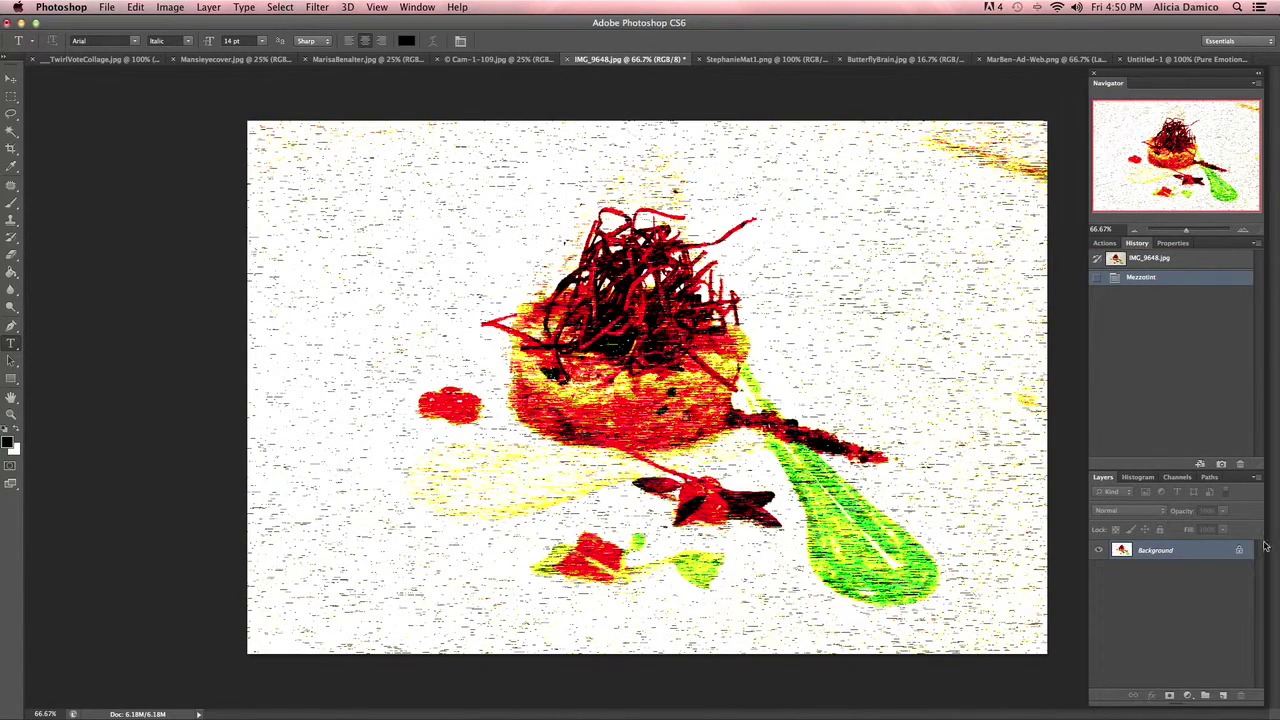
Apply a zoom-style Radial Blur to the mezzotinted Background layer.
click(318, 8)
mouse_move(340, 162)
click(500, 304)
click(565, 287)
click(679, 217)
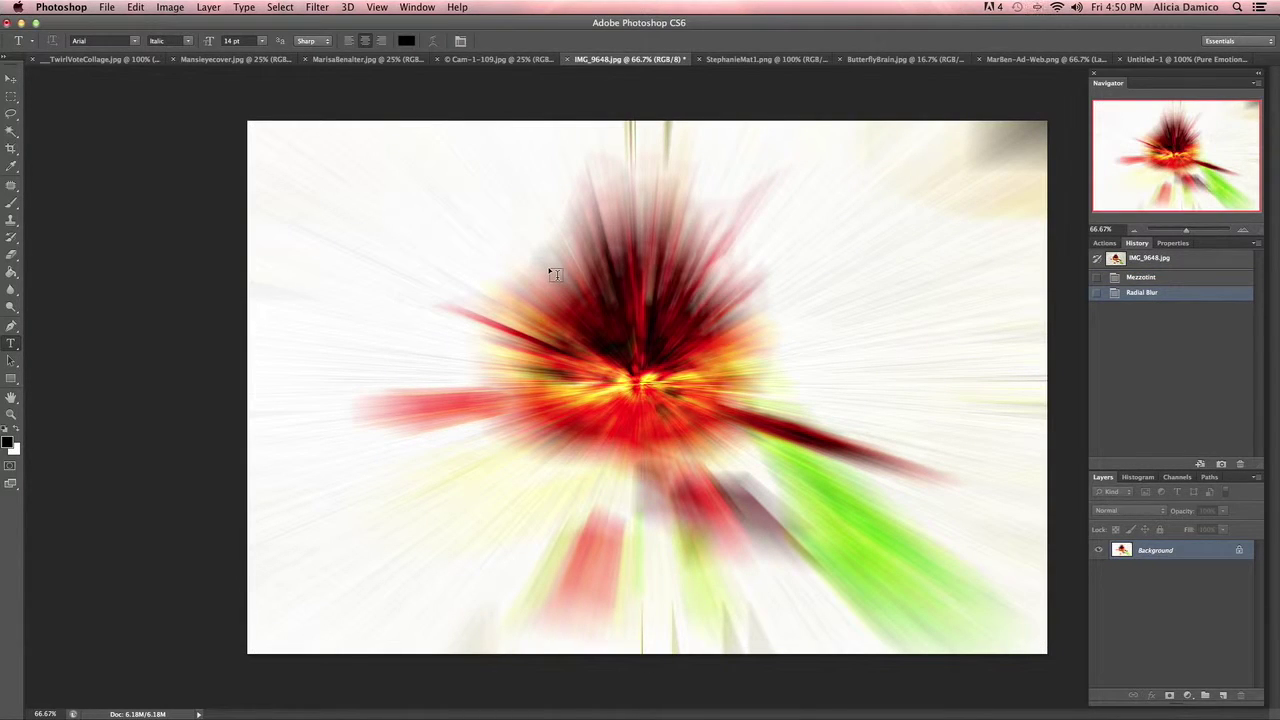
Reapply the Radial Blur twice to the Background layer and undo the last application.
click(315, 10)
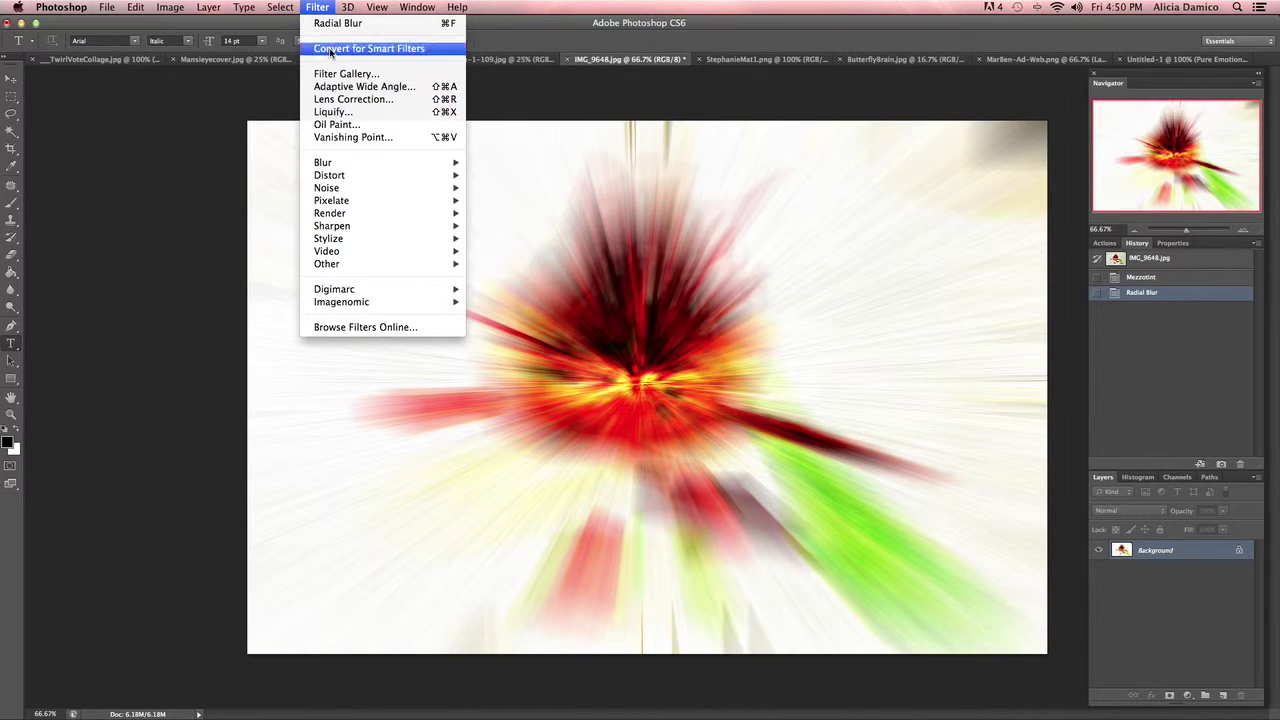
click(357, 30)
click(317, 7)
click(326, 28)
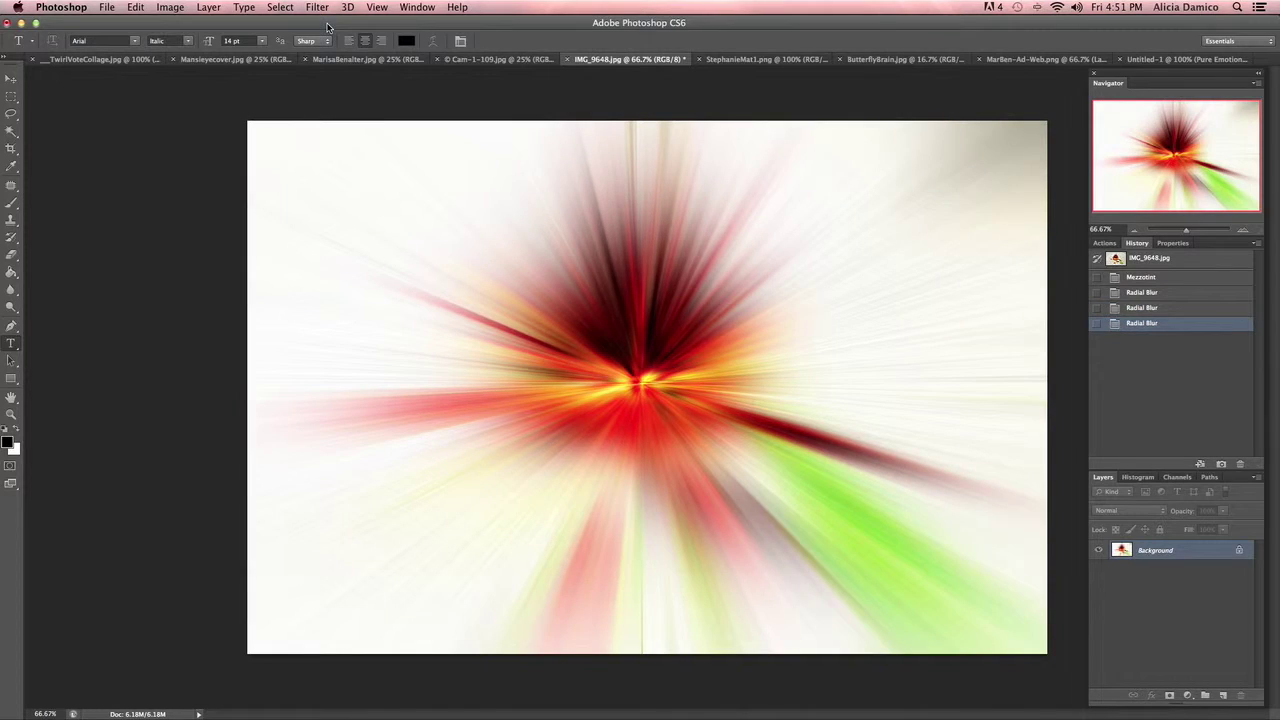
key(super+z)
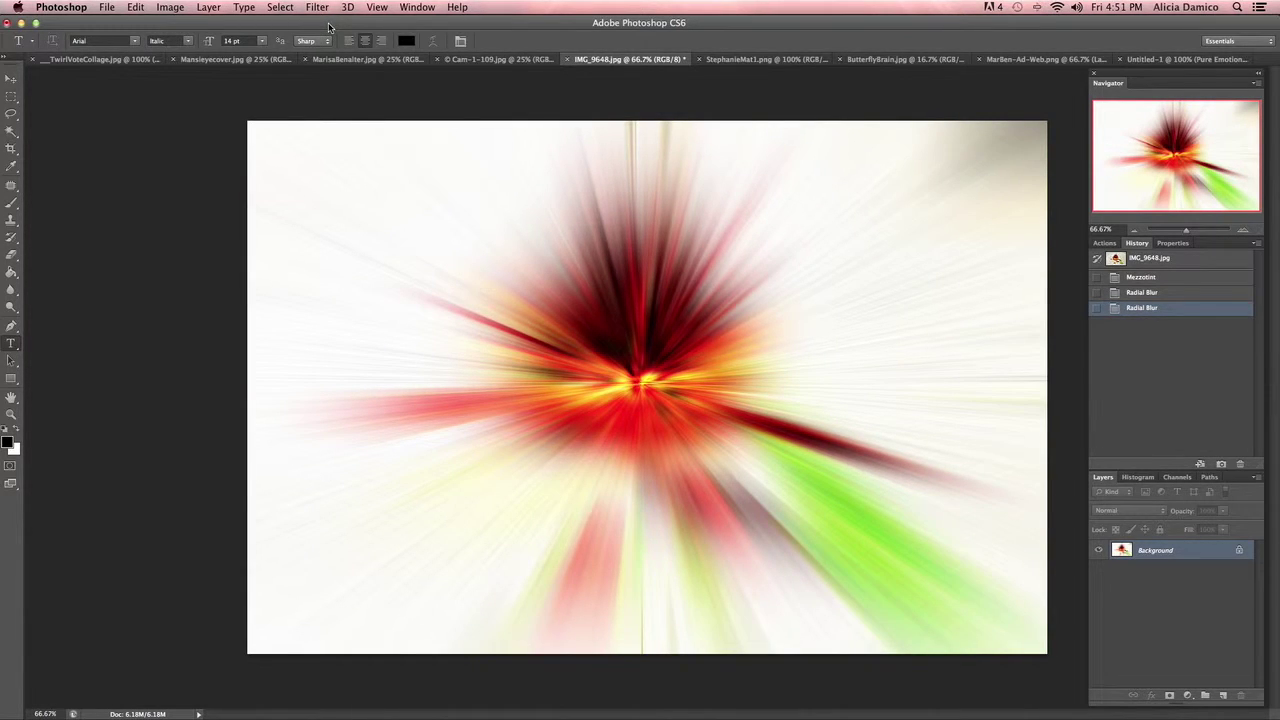
Duplicate the blurred Background as a new layer and apply a Twirl with a 150° angle to the original Background.
key(super+j)
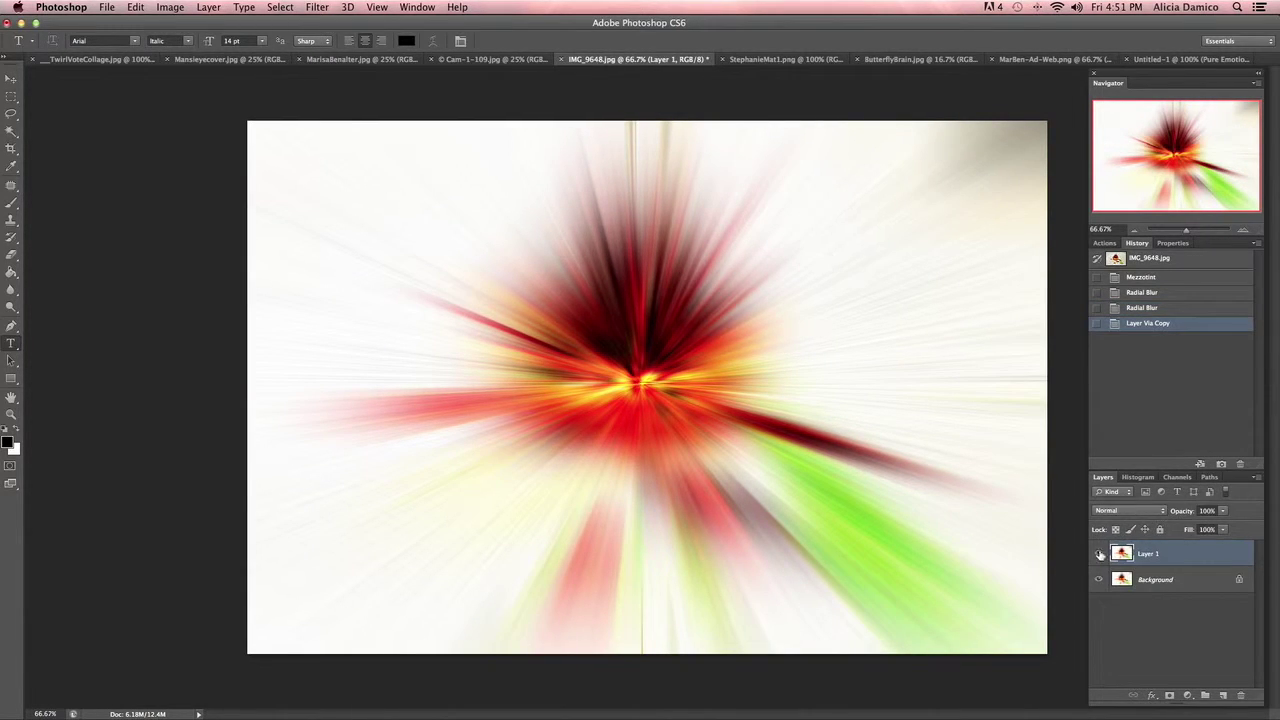
click(1173, 581)
click(317, 7)
mouse_move(330, 174)
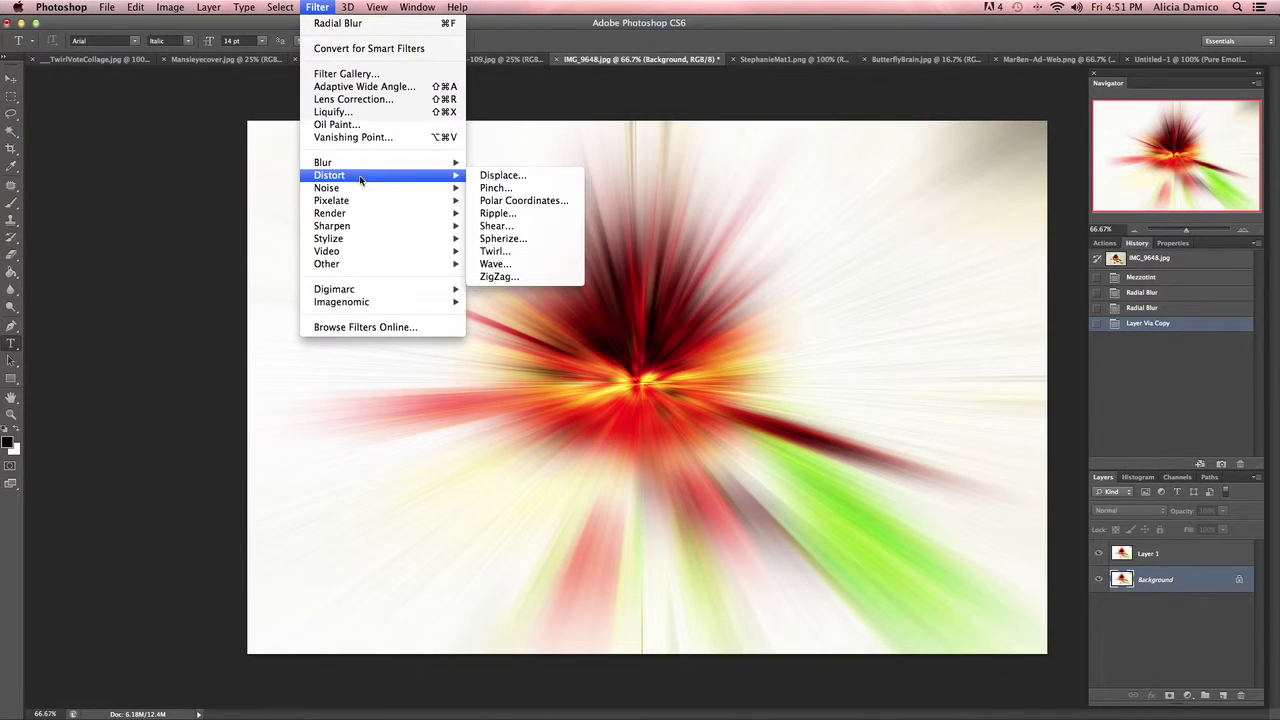
click(540, 252)
text(150)
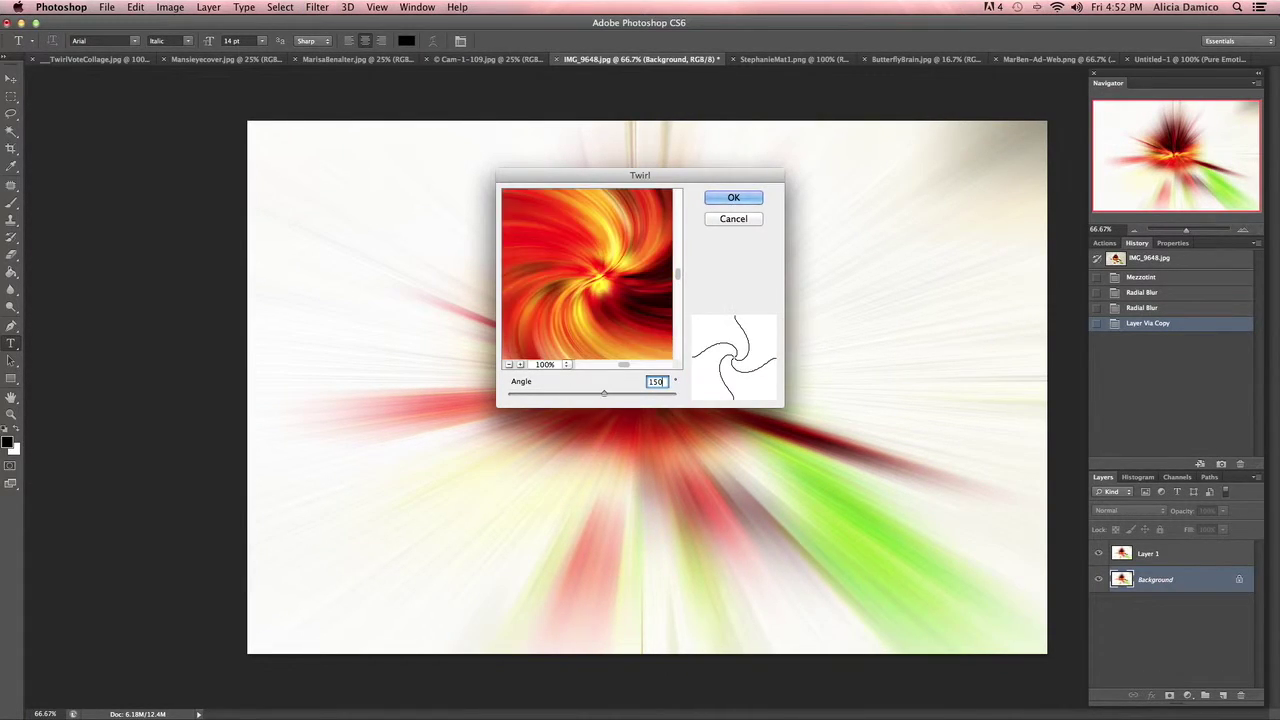
key(Return)
Apply a Twirl to Layer 1 in the opposite direction and toggle the layer's visibility to compare it with the Background.
click(1173, 555)
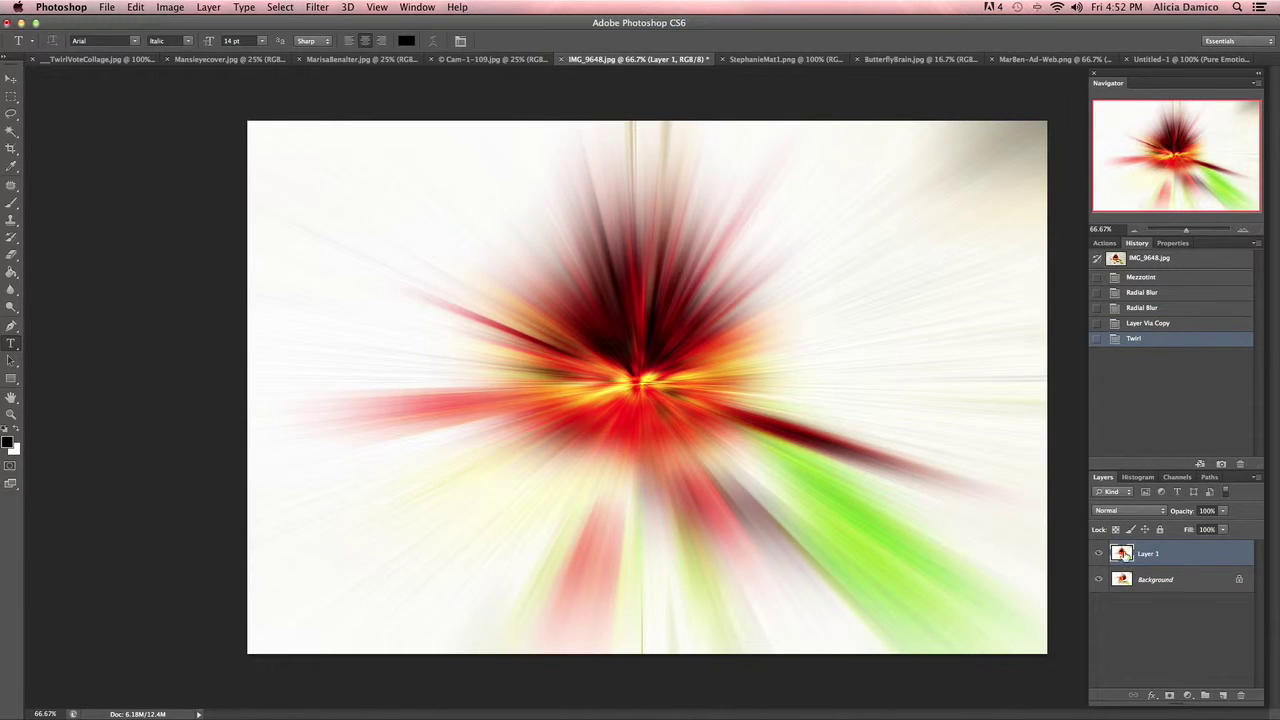
click(1099, 556)
click(1099, 556)
click(317, 7)
click(530, 297)
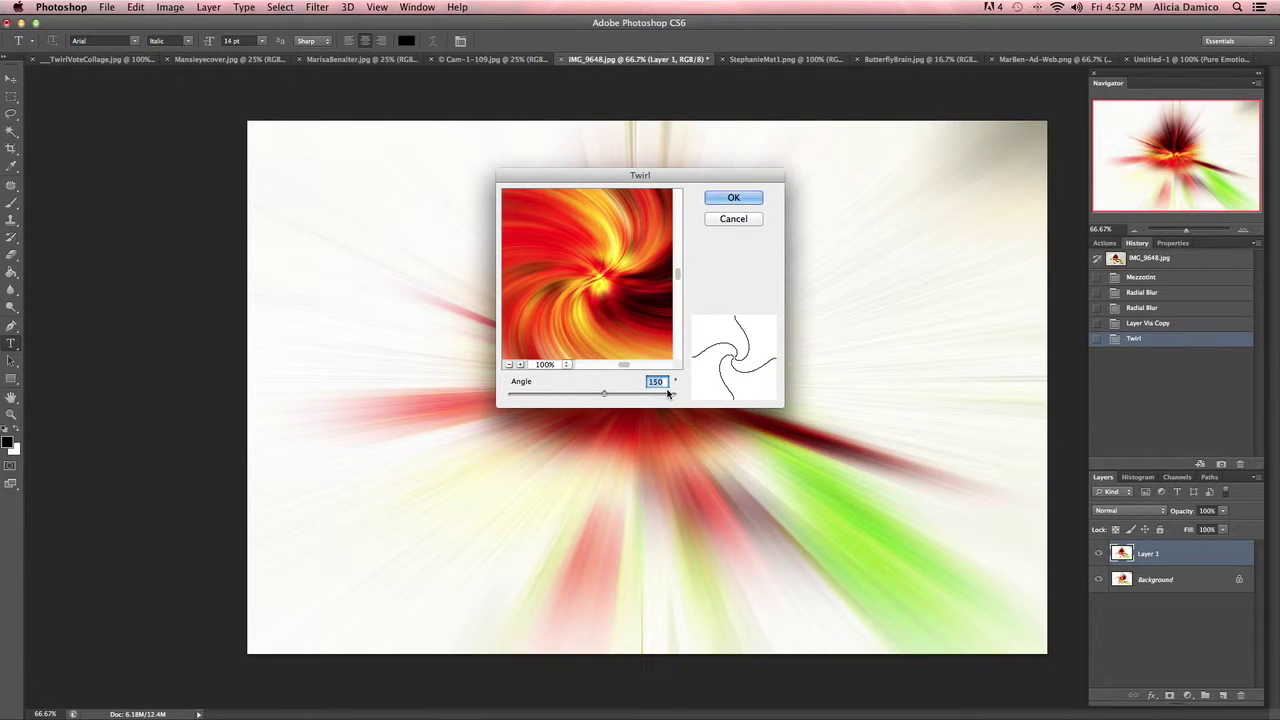
key(Return)
click(1099, 554)
click(1099, 554)
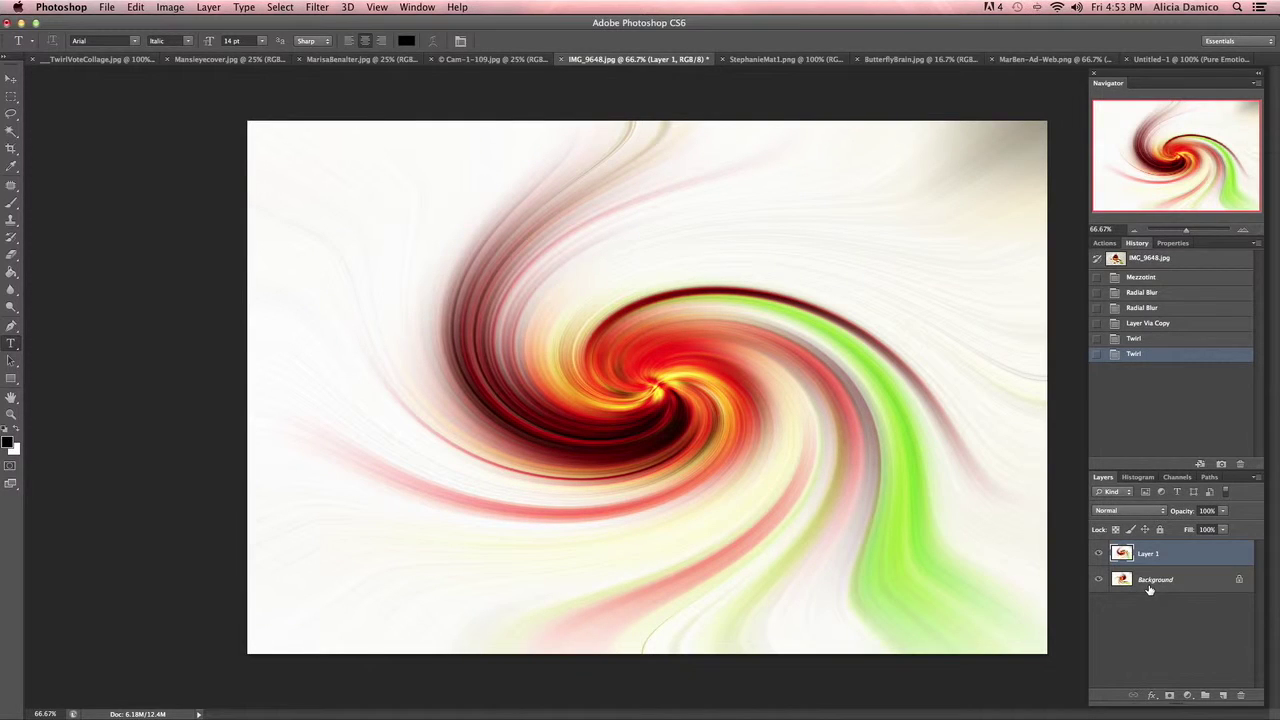
Try out a series of different blend modes on Layer 1, ending with Difference.
click(1117, 514)
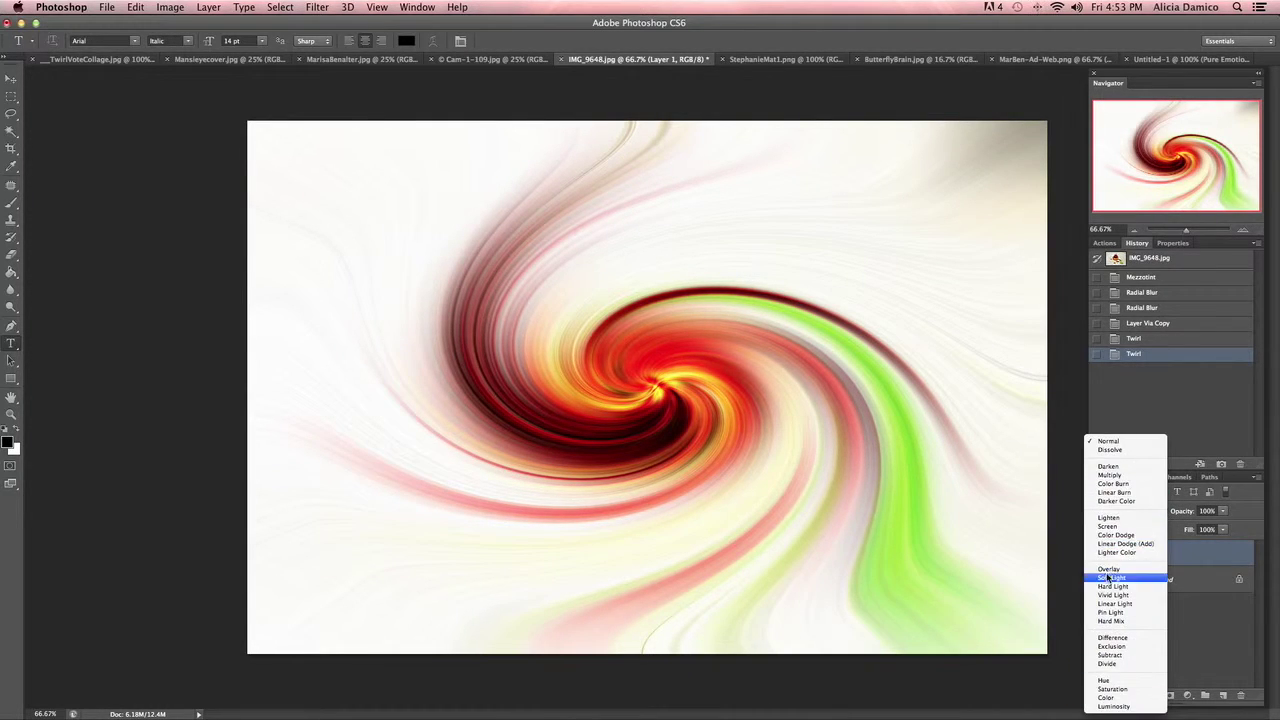
click(1118, 470)
click(1119, 514)
click(1119, 519)
click(1119, 514)
click(1119, 526)
click(1119, 514)
click(1119, 526)
click(1119, 515)
click(1119, 518)
click(1119, 511)
click(1119, 519)
click(1119, 512)
click(1119, 543)
click(1119, 512)
click(1118, 527)
click(1120, 513)
click(1121, 562)
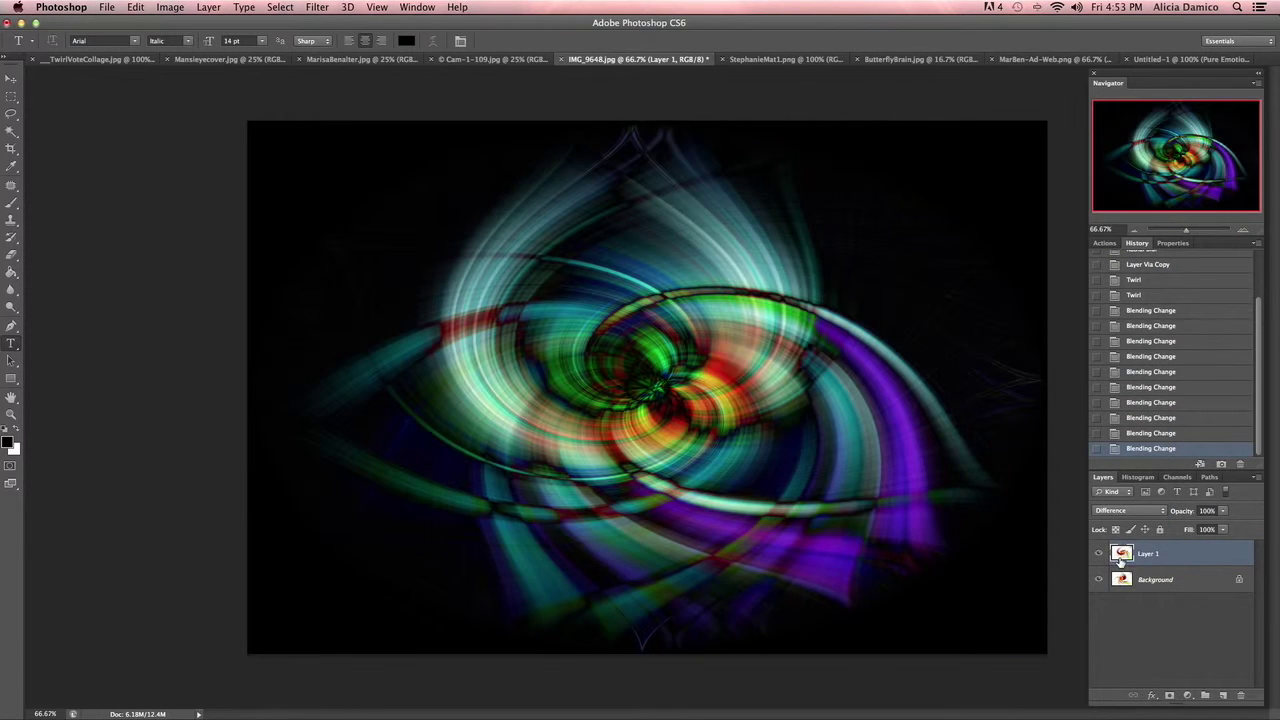
Set Layer 1's blend mode to Exclusion and stamp all visible layers into a new merged layer.
click(1125, 511)
click(1125, 521)
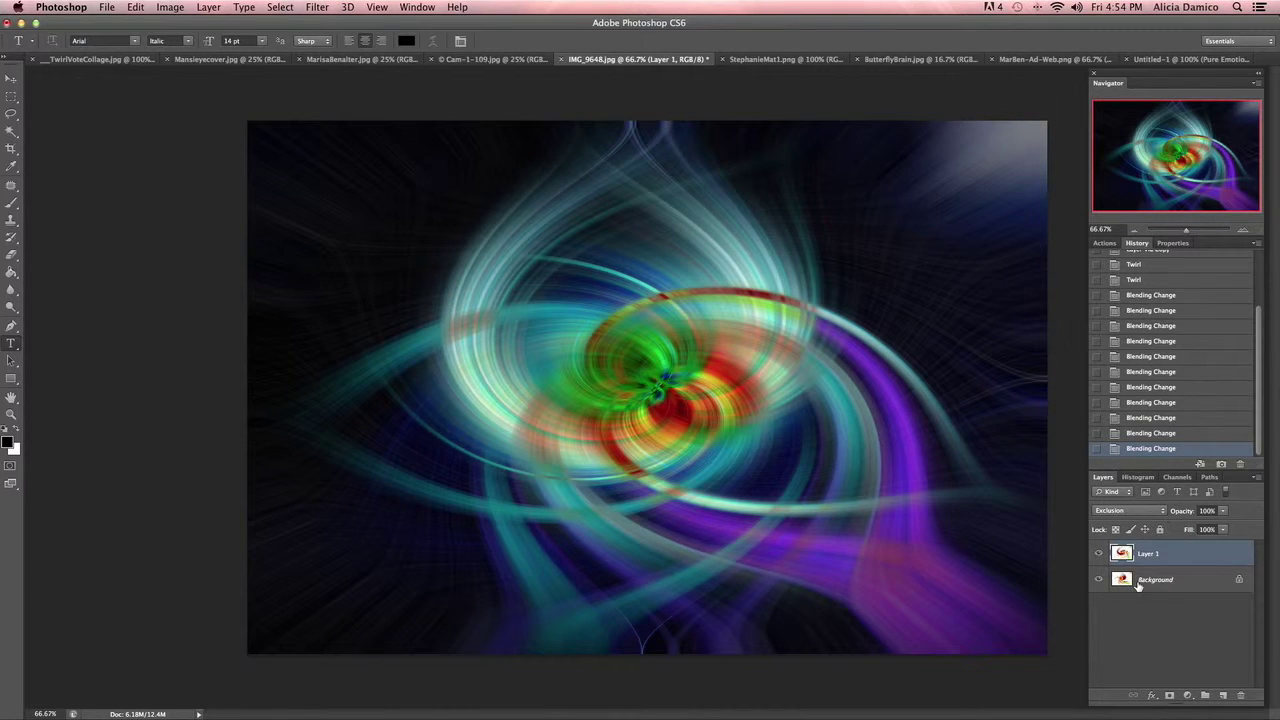
shift+click(1192, 572)
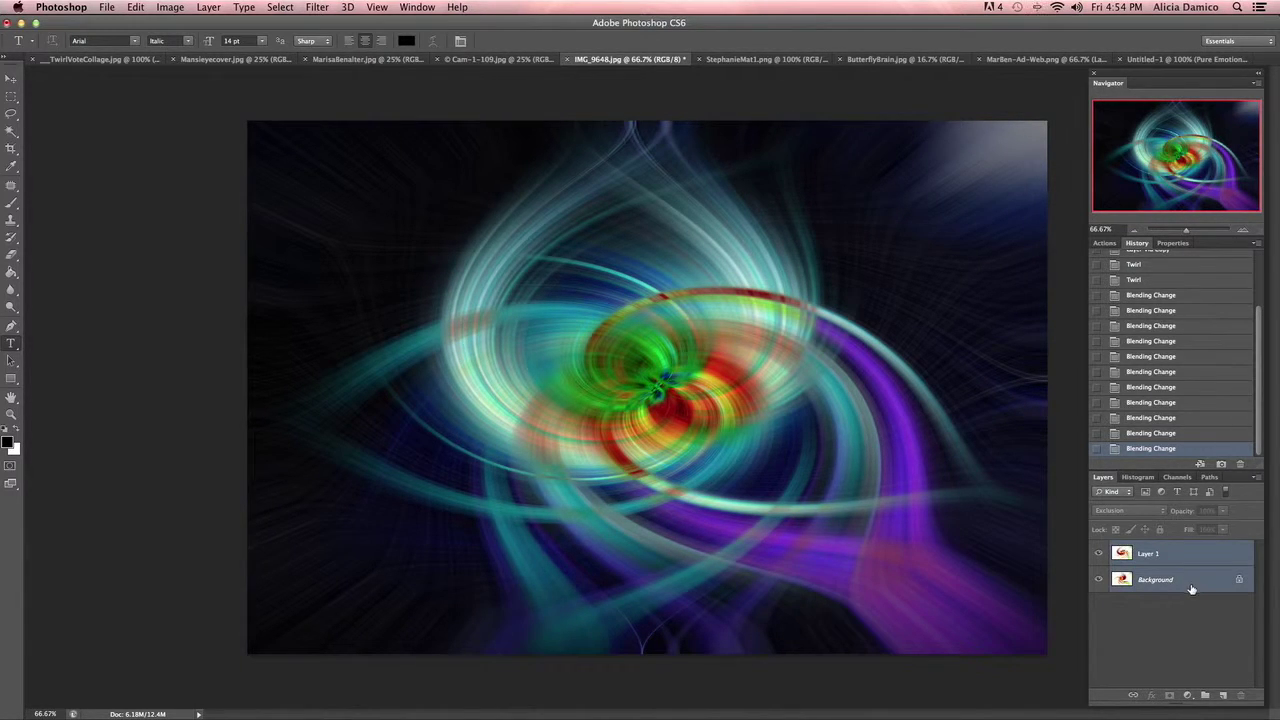
key(super+alt+shift+e)
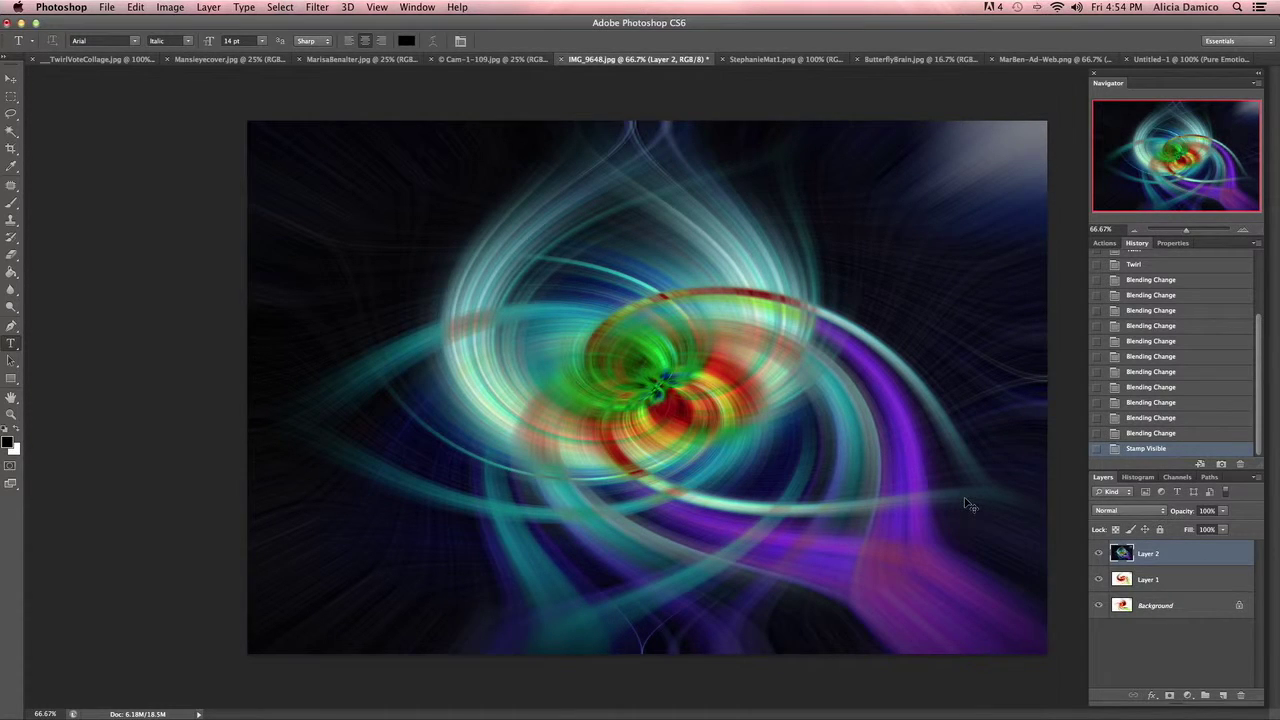
Flip the stamped Layer 2 horizontally with Free Transform and toggle its visibility to compare the two orientations.
key(super+t)
right_click(722, 303)
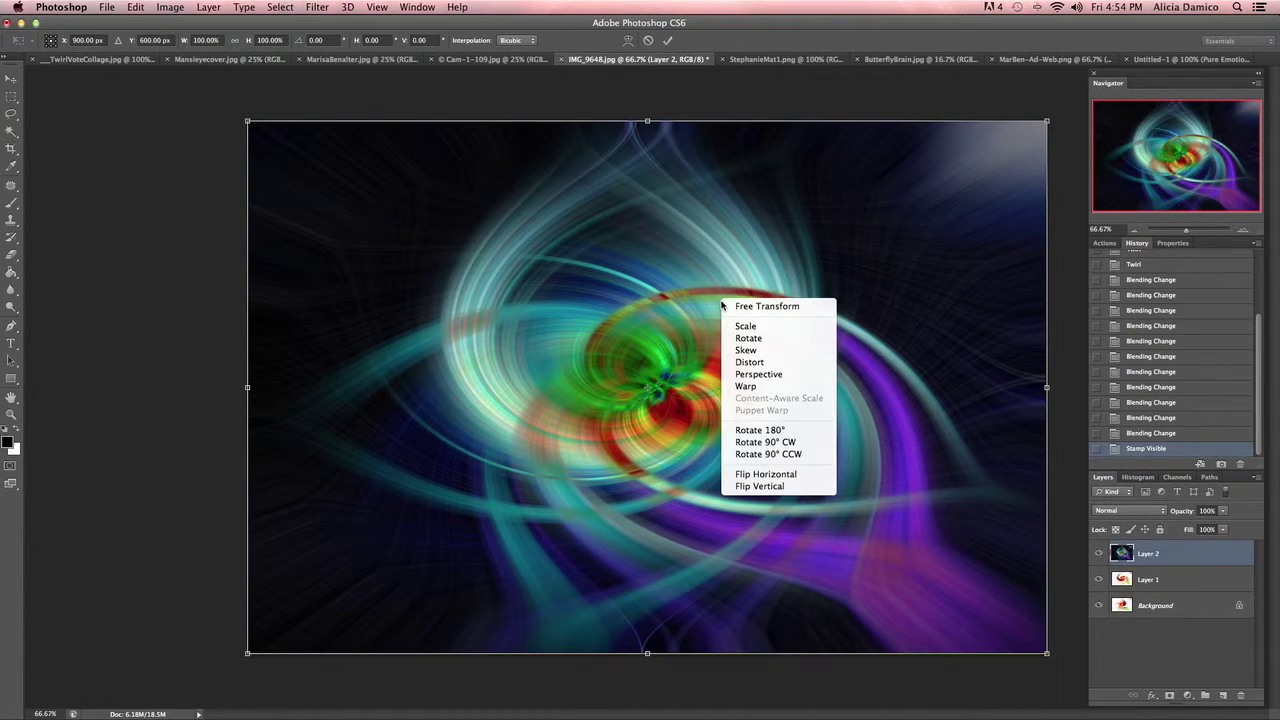
click(768, 474)
key(Return)
click(1099, 554)
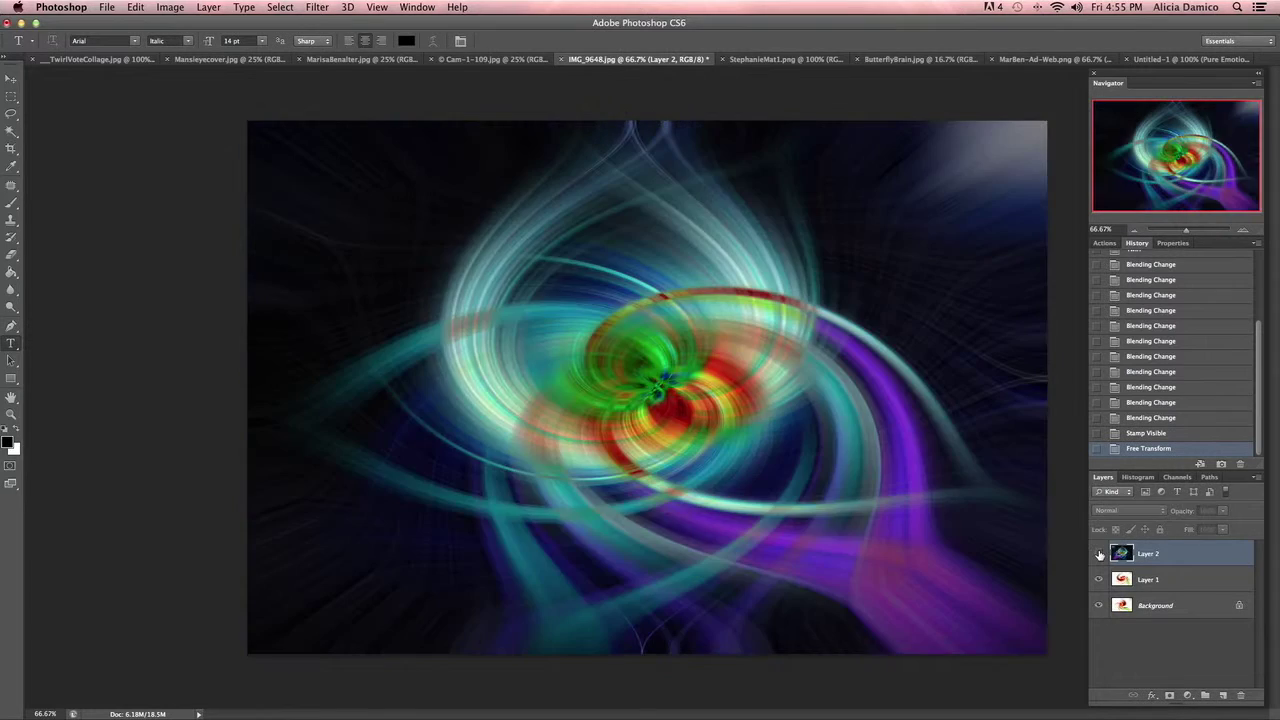
click(1099, 554)
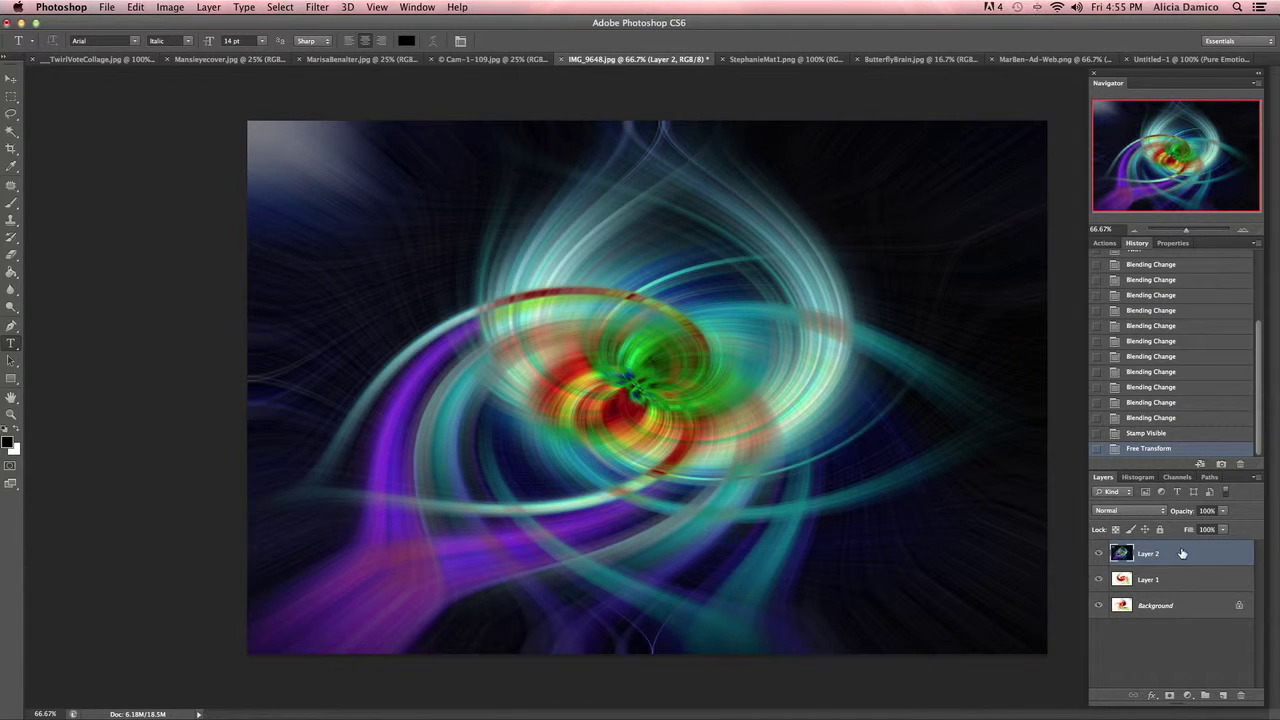
Set Layer 2's blend mode to Lighten for a symmetrical design, and toggle the layer to compare before and after.
click(1136, 506)
click(1137, 590)
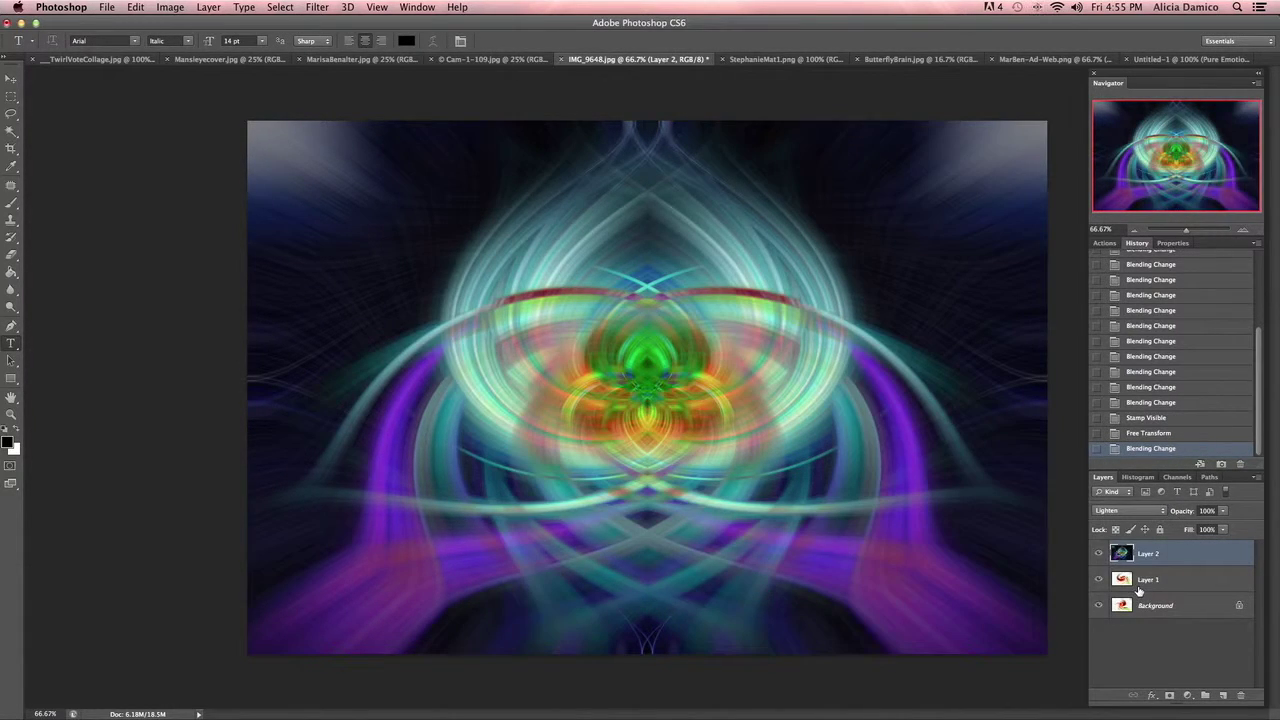
click(1098, 555)
click(1098, 555)
click(1098, 555)
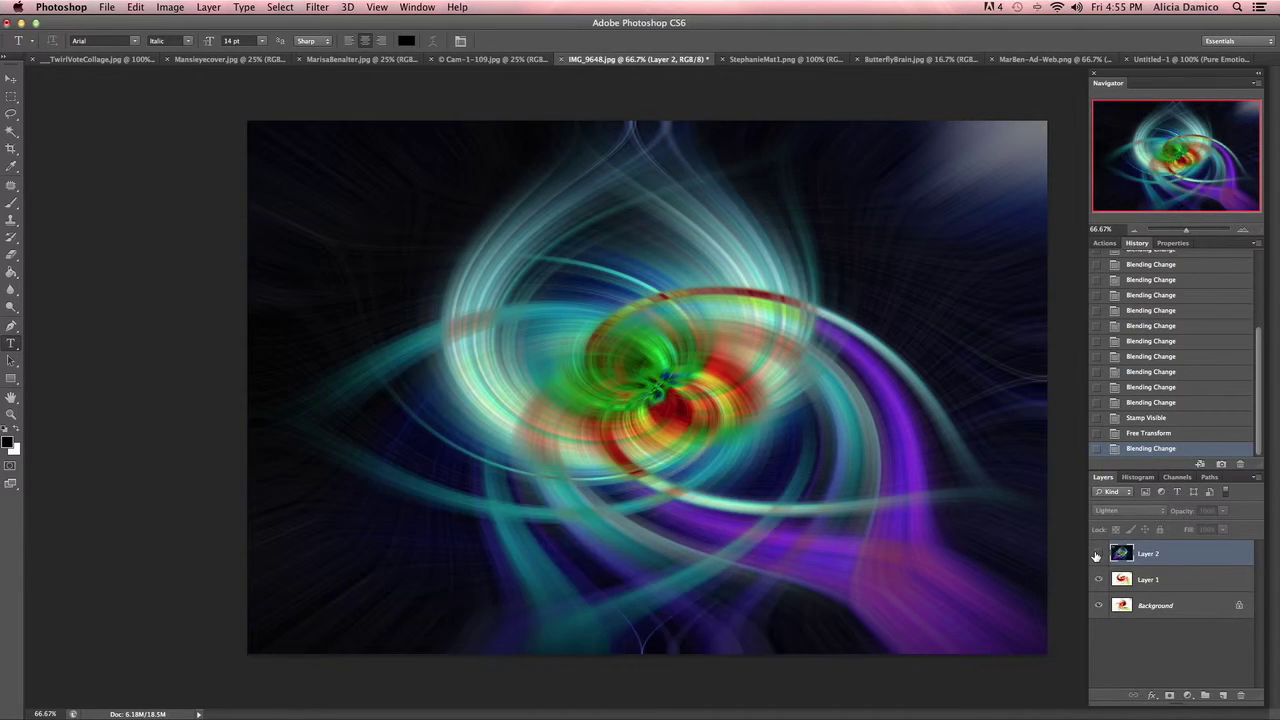
click(1098, 555)
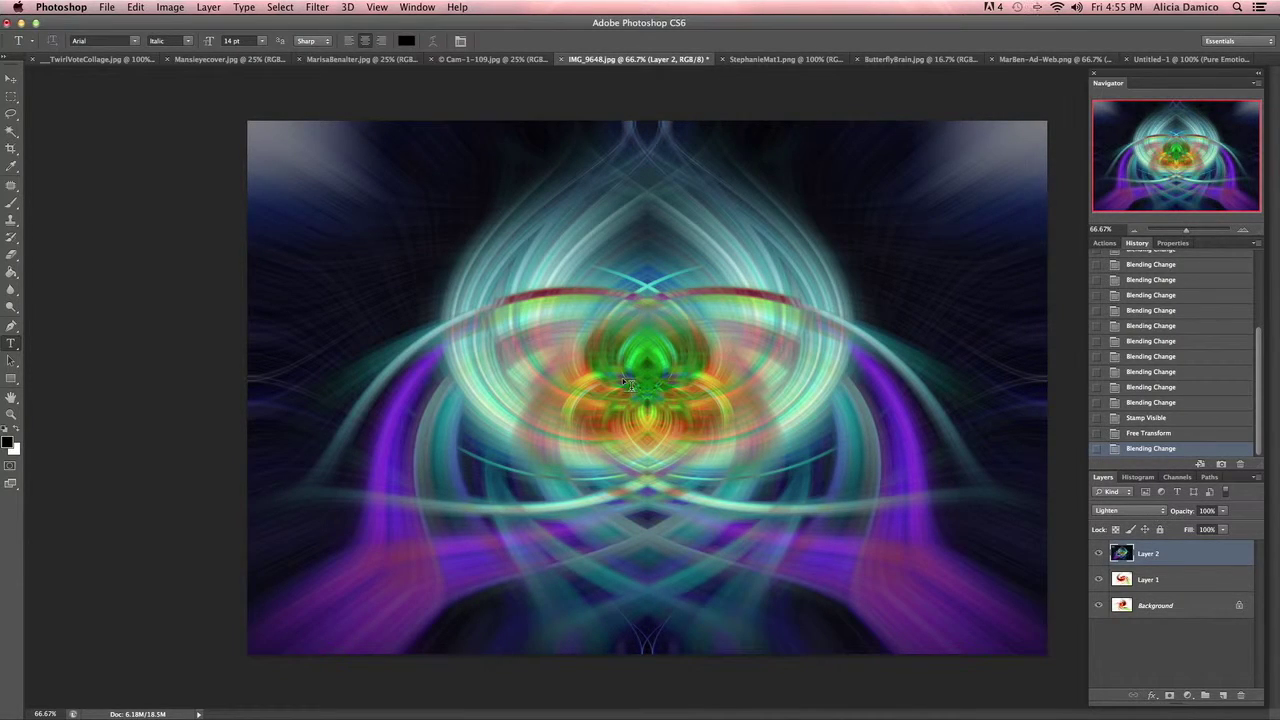
Switch to the underwater portrait document and restore its history to the Layer Via Copy state following the Mezzotint and Radial Blurs.
click(788, 60)
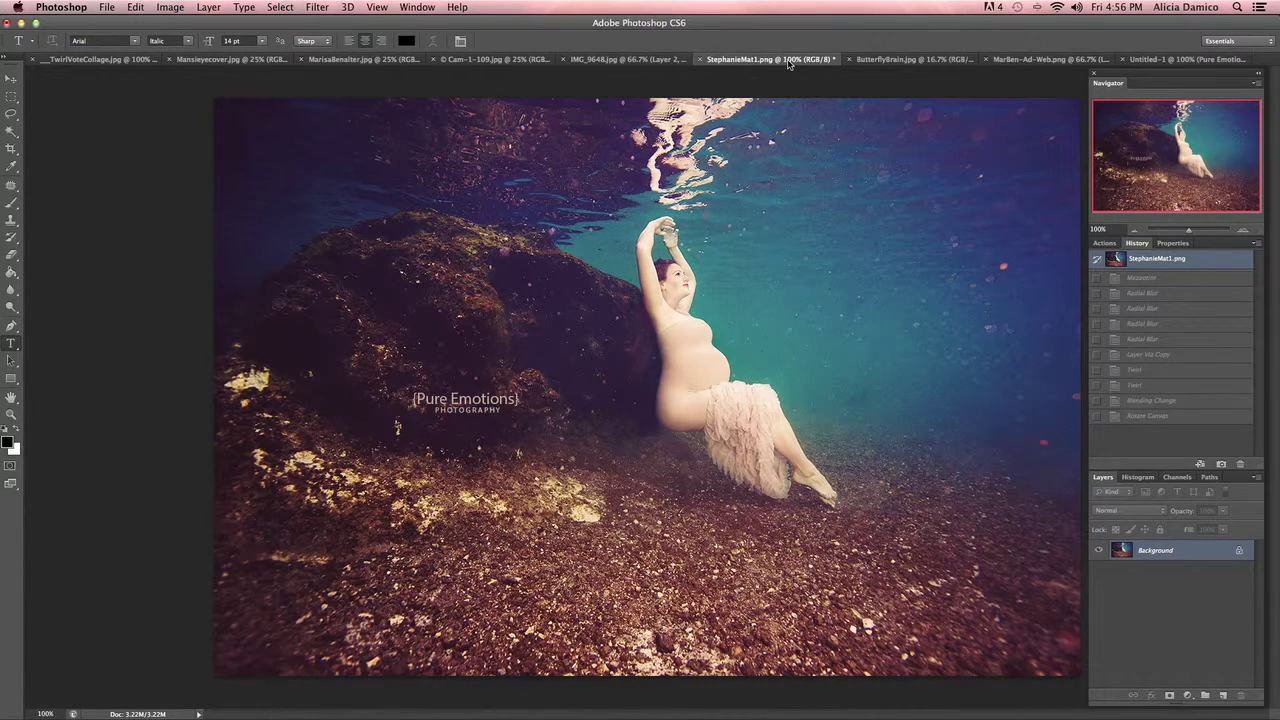
click(317, 7)
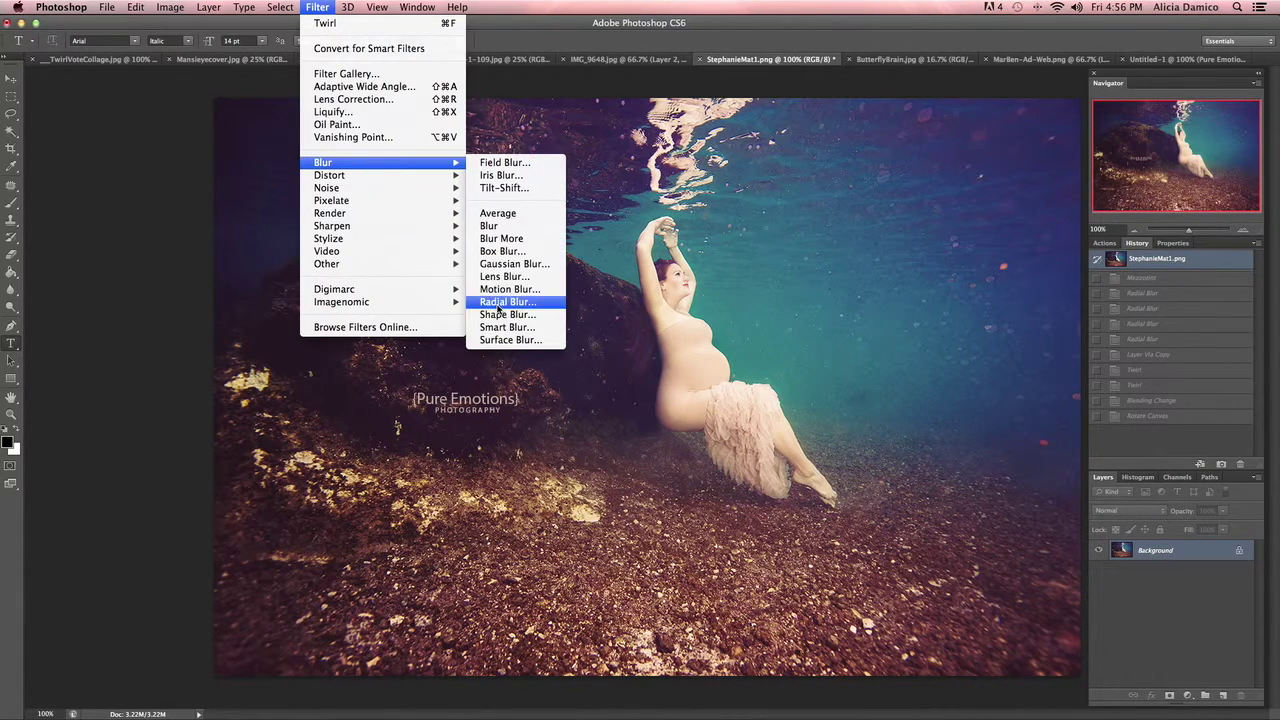
click(1146, 343)
click(1148, 355)
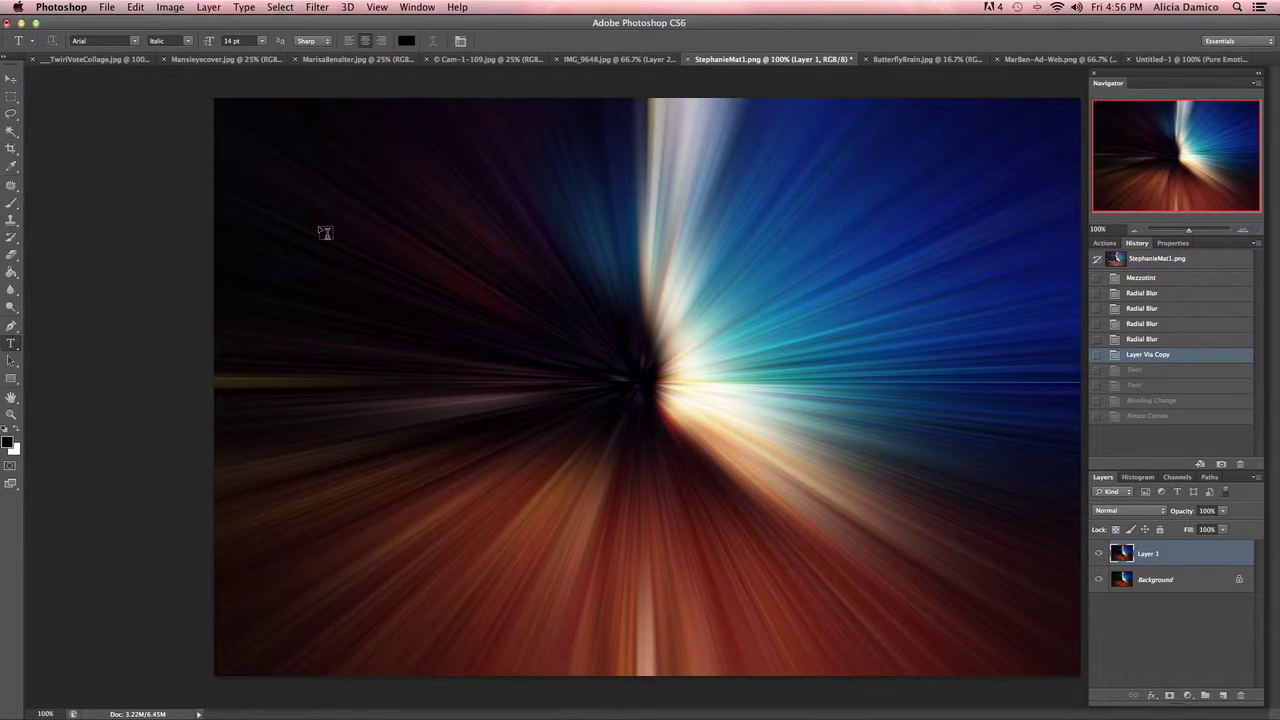
Replace Layer 1 with a fresh copy of the blurred Background and apply the Twirl filter to the Background layer.
key(BackSpace)
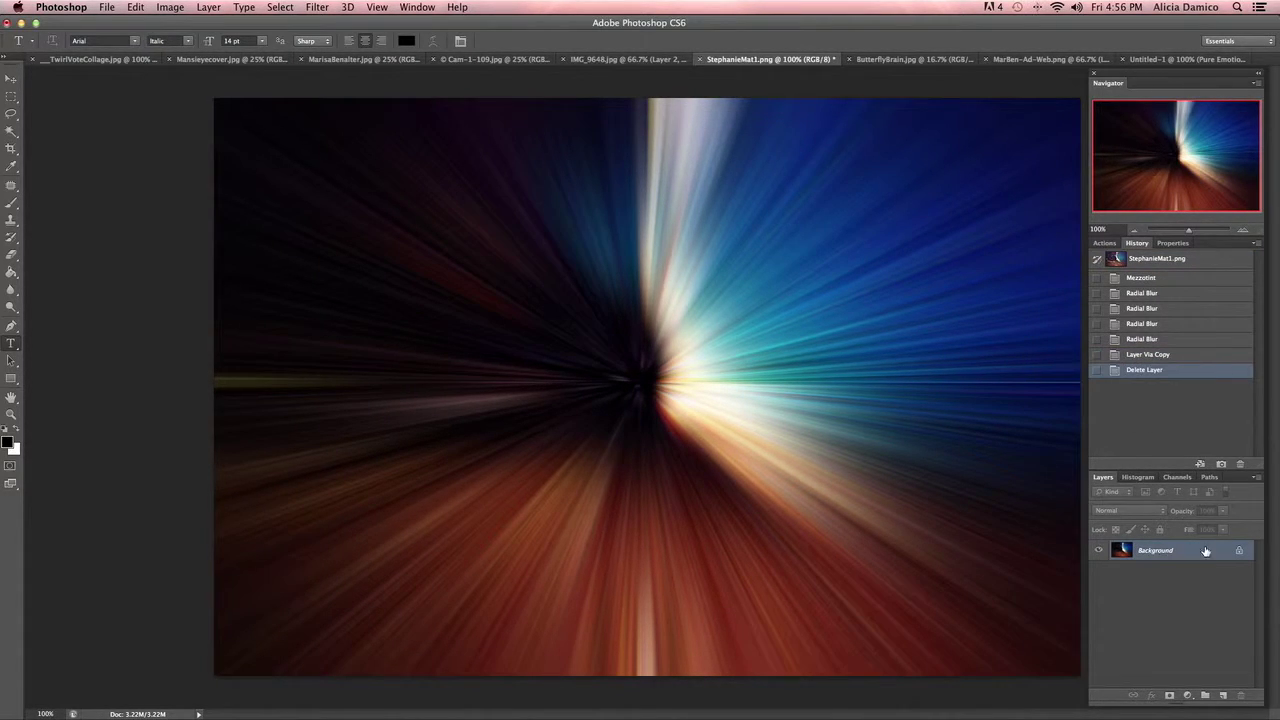
key(super+j)
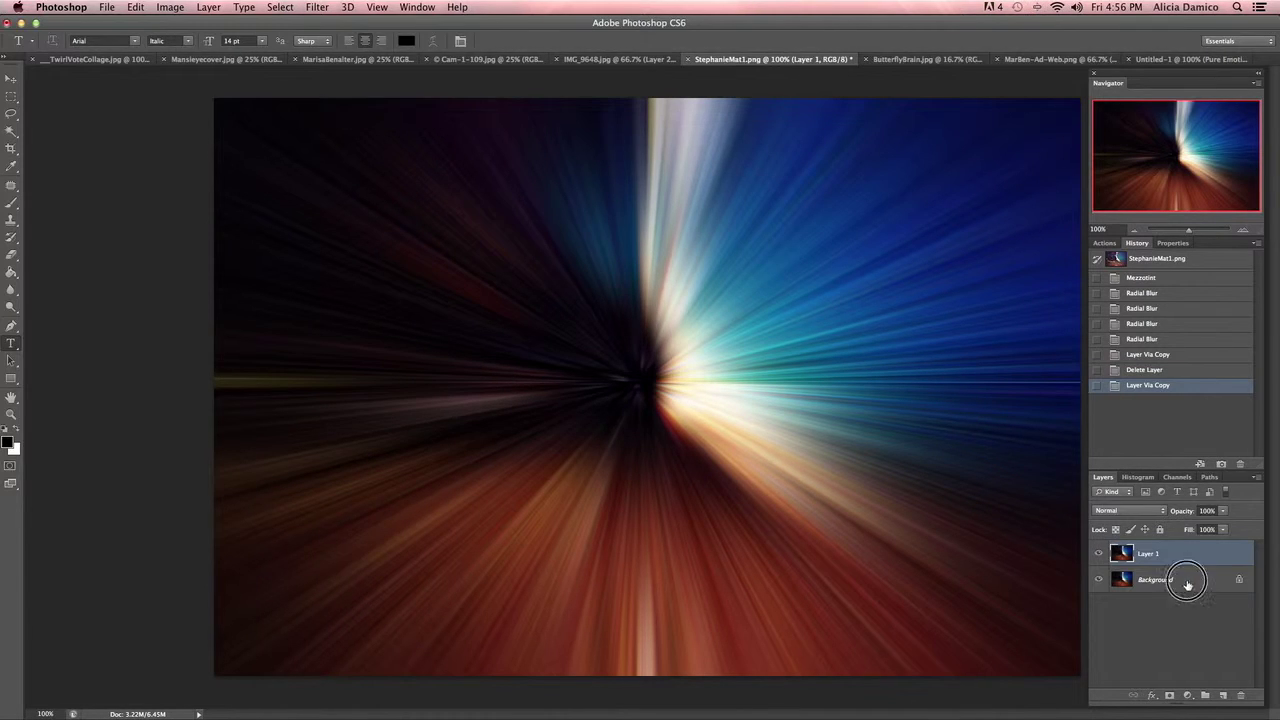
click(1186, 582)
click(317, 7)
mouse_move(329, 175)
click(495, 251)
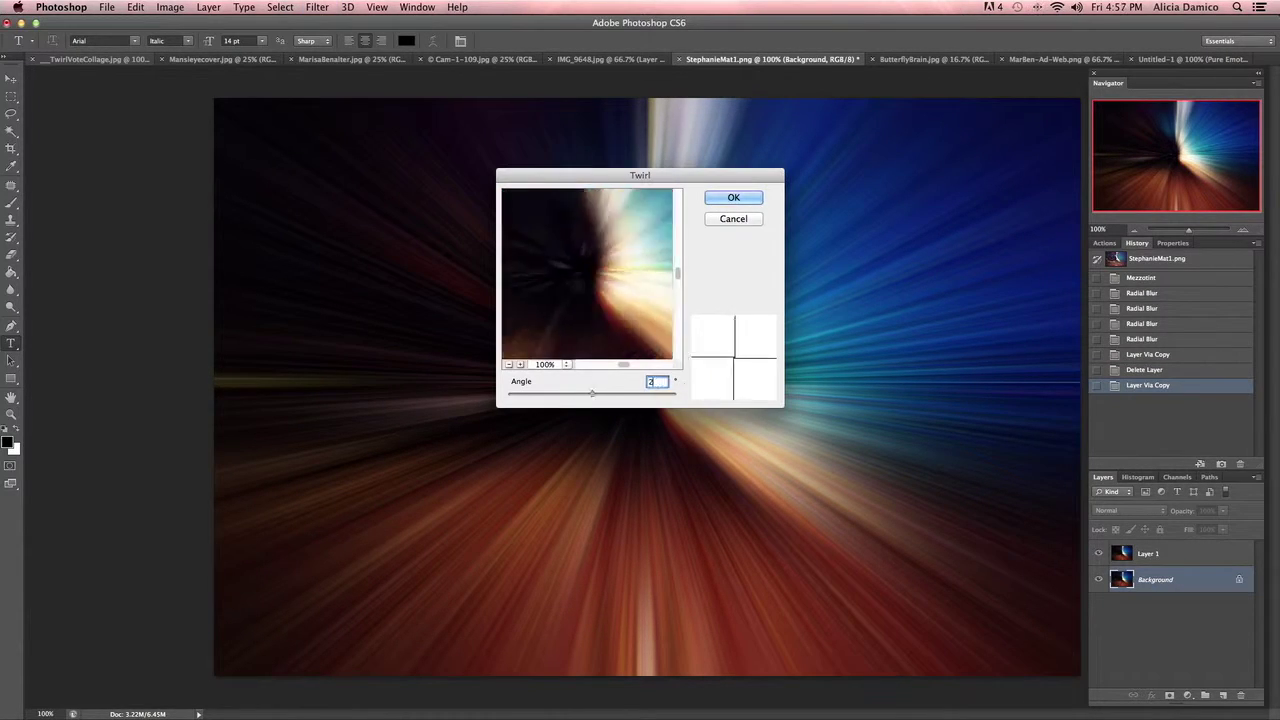
key(Return)
Apply a Twirl to Layer 1 in the opposite direction to the Background's and set the layer's blend mode to Exclusion.
click(1148, 553)
click(317, 7)
mouse_move(329, 175)
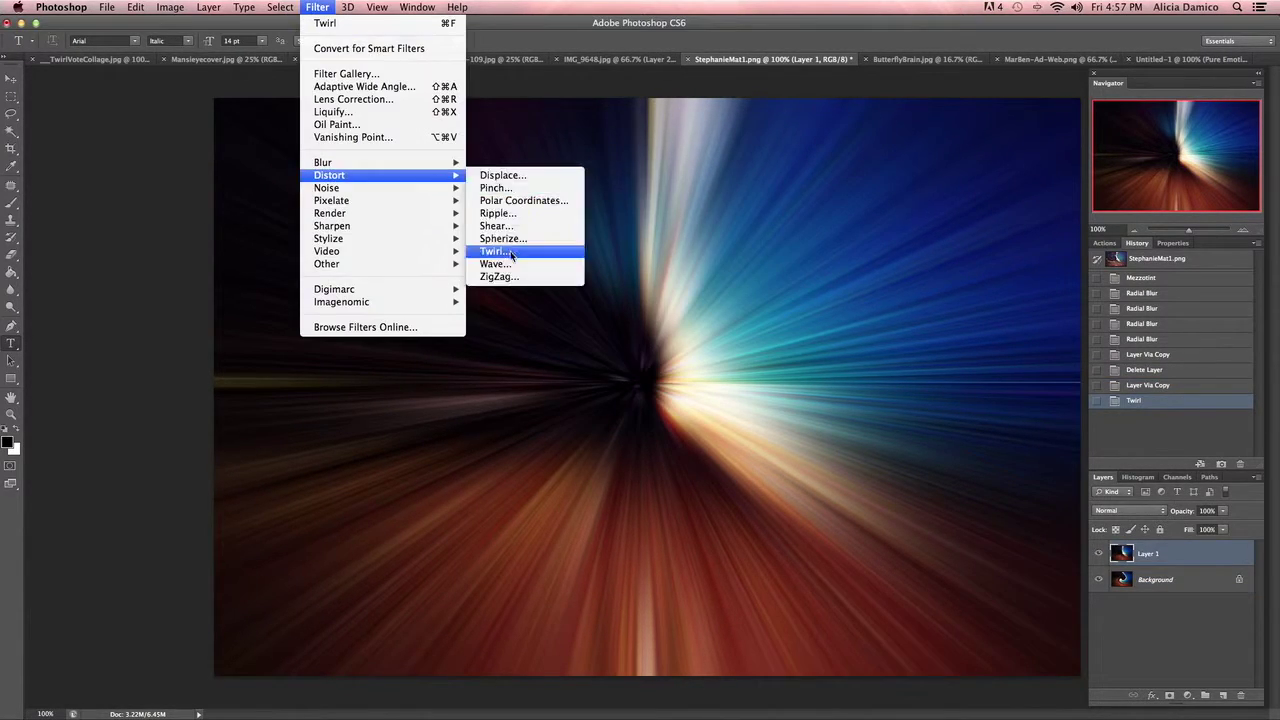
click(510, 254)
key(Return)
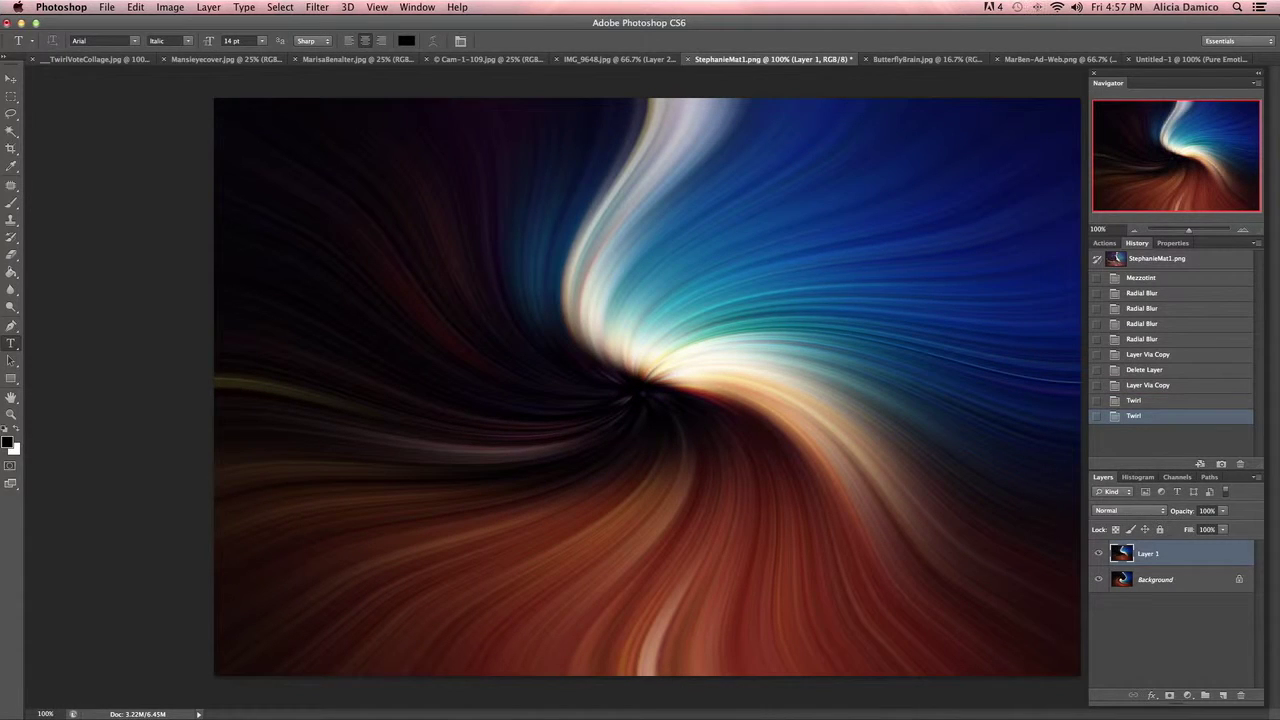
click(1128, 510)
click(1125, 605)
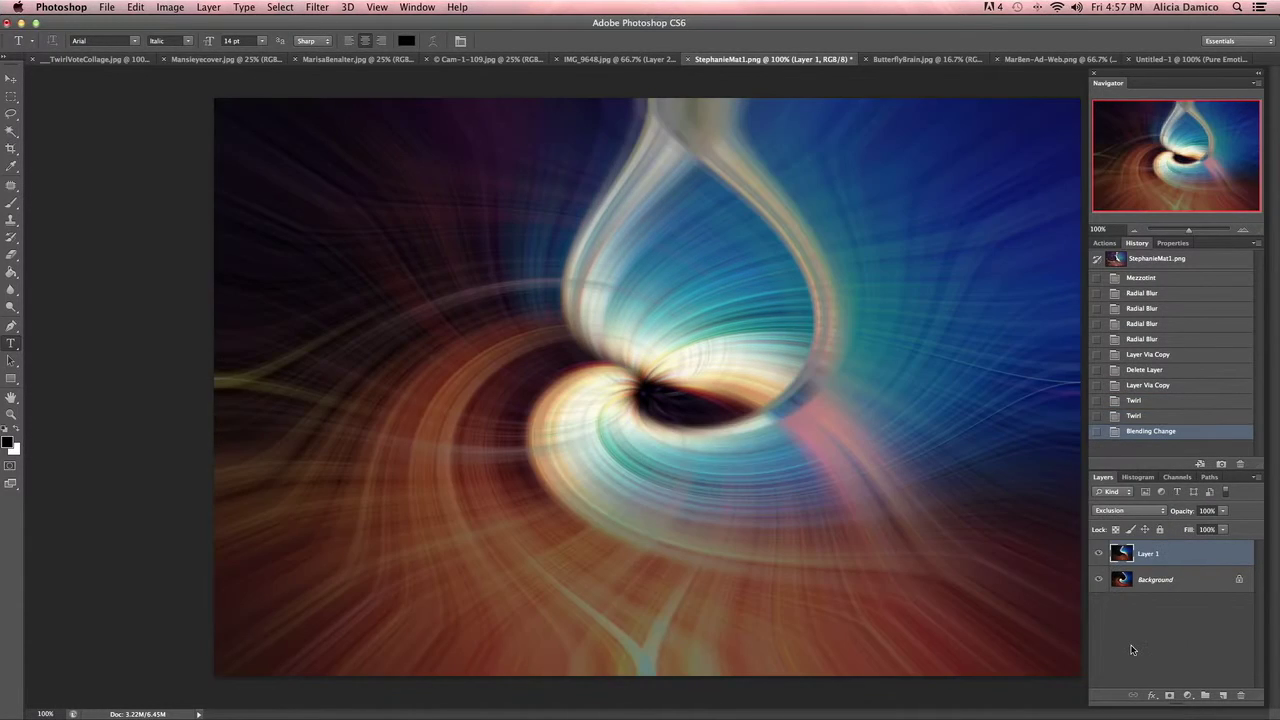
Rotate the canvas of the twirled underwater portrait by 180°.
click(170, 7)
mouse_move(250, 150)
click(336, 151)
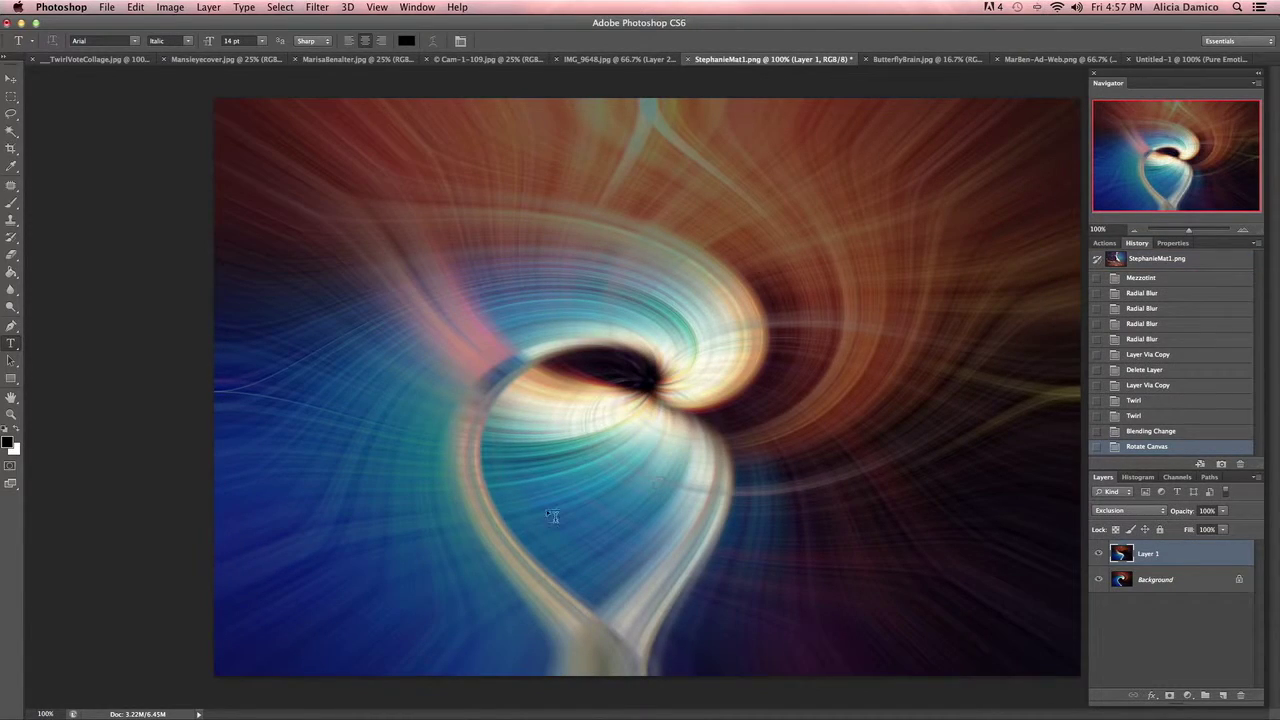
Switch to the ButterflyBrain.jpg document and advance its history from the original photo through the blurs and layer copy to the second Twirl.
click(915, 59)
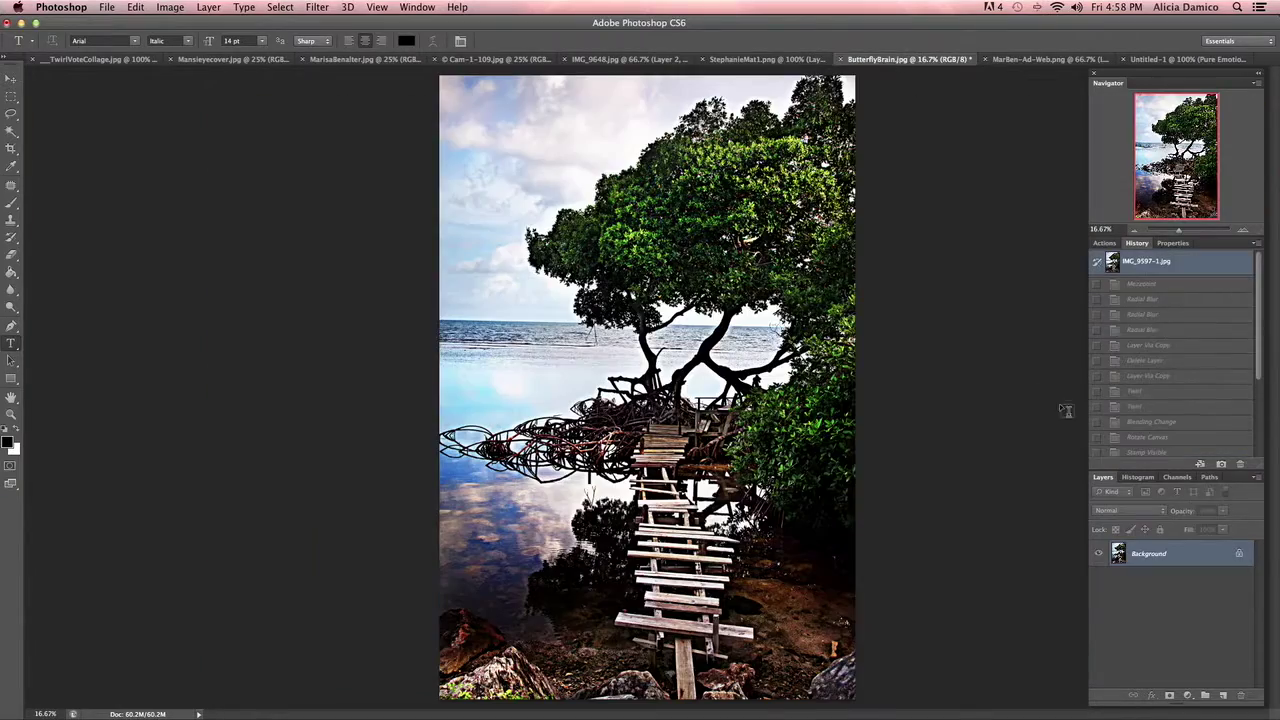
click(1151, 285)
click(1147, 314)
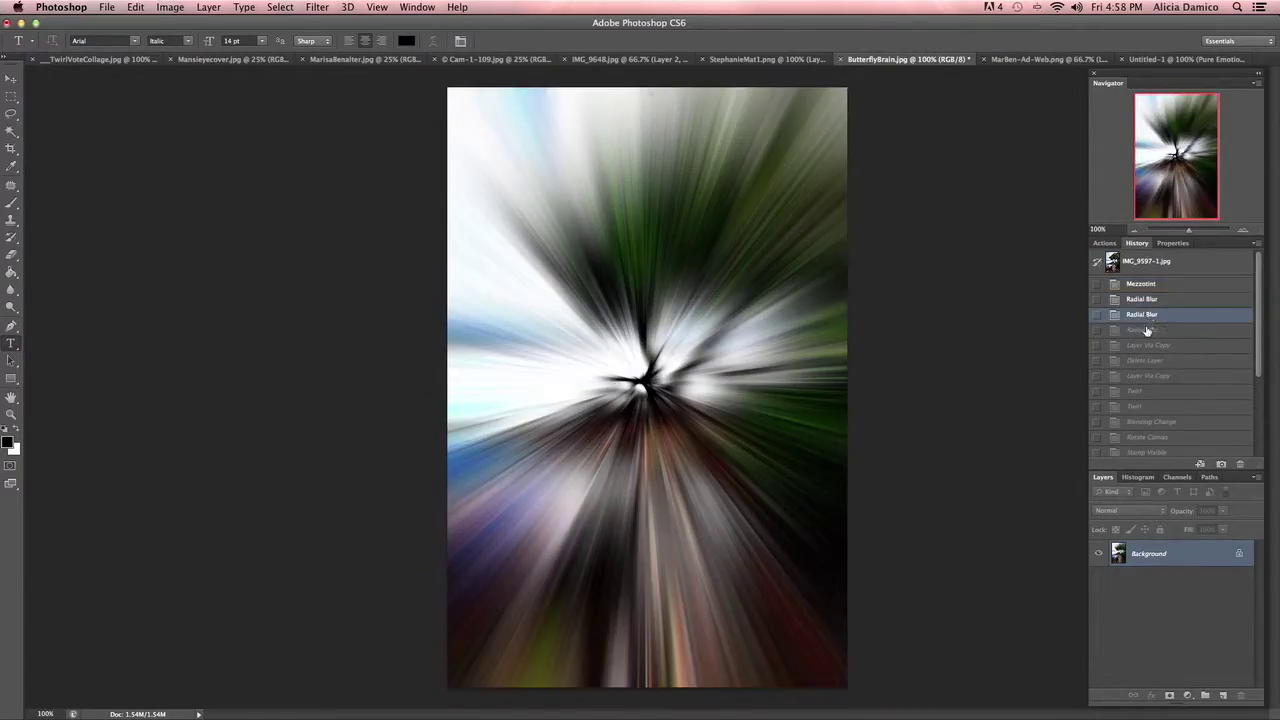
click(1163, 345)
click(1163, 360)
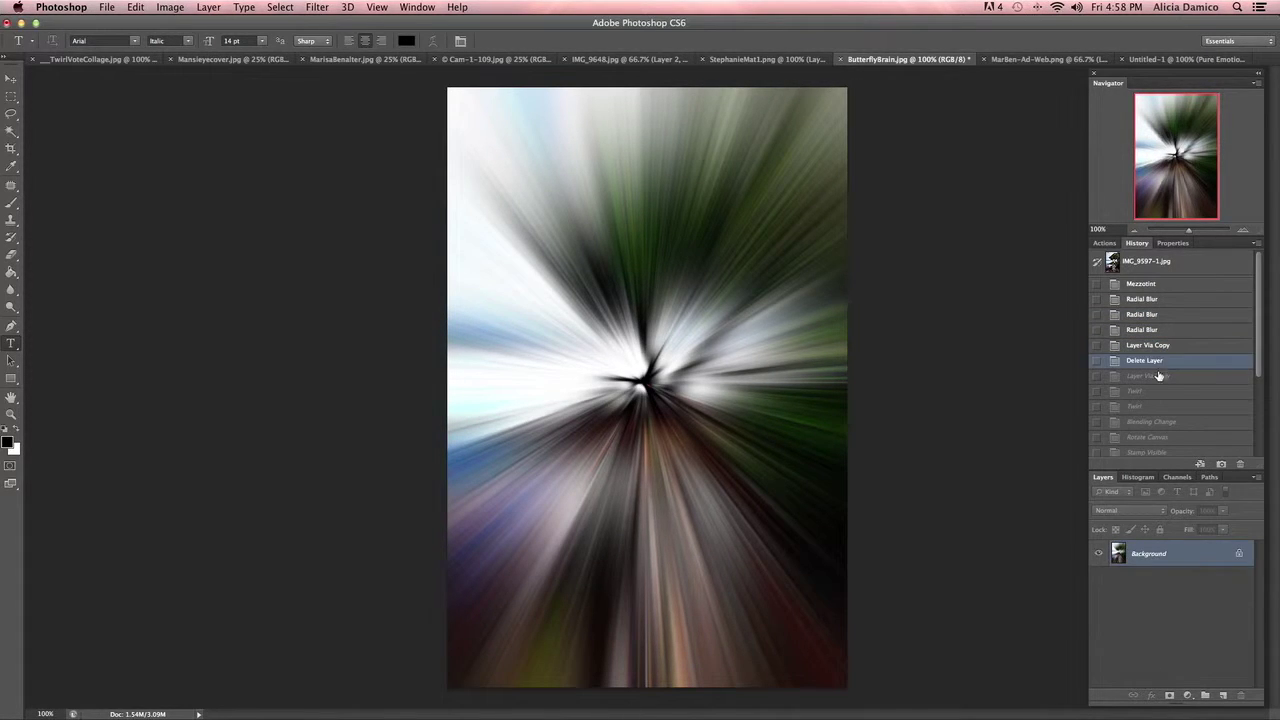
click(1160, 375)
click(1158, 391)
click(1155, 406)
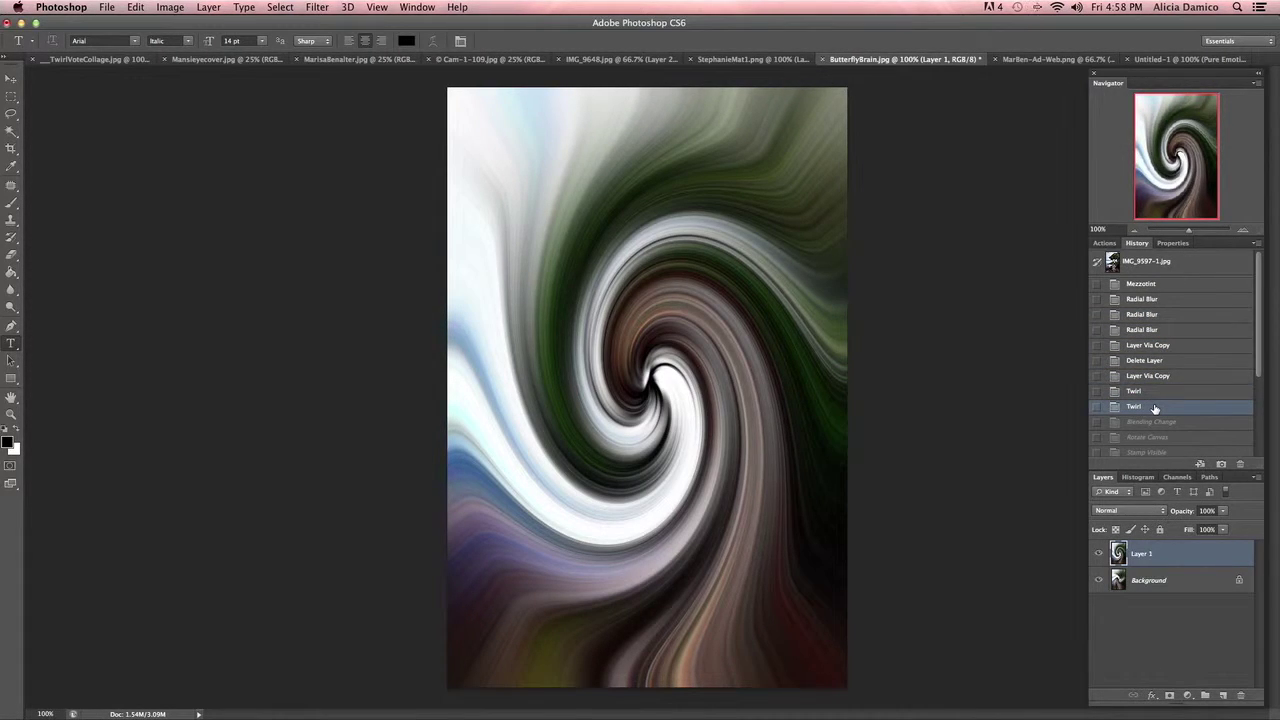
Advance the history from the Exclusion blending change to Layer 2's Darken blending change, and toggle Layer 2's visibility to compare.
scroll(1155, 408, down, 3)
click(1171, 297)
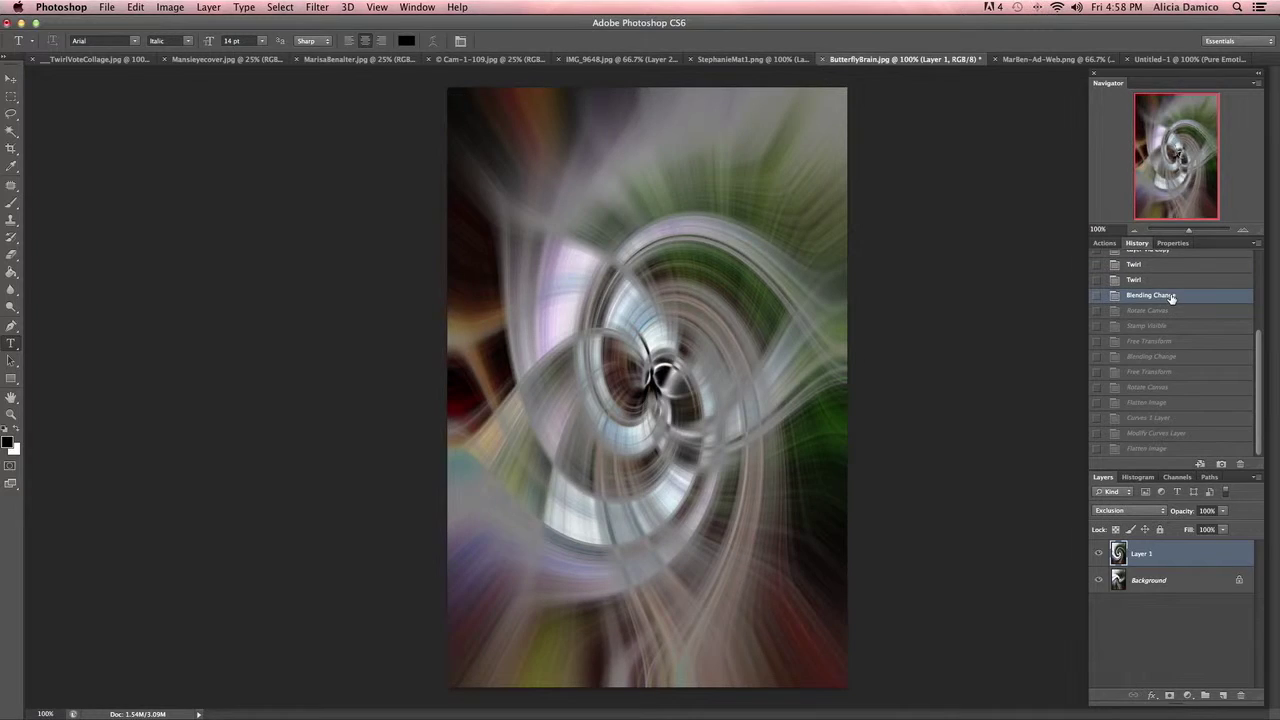
click(1161, 311)
click(1153, 326)
click(1150, 341)
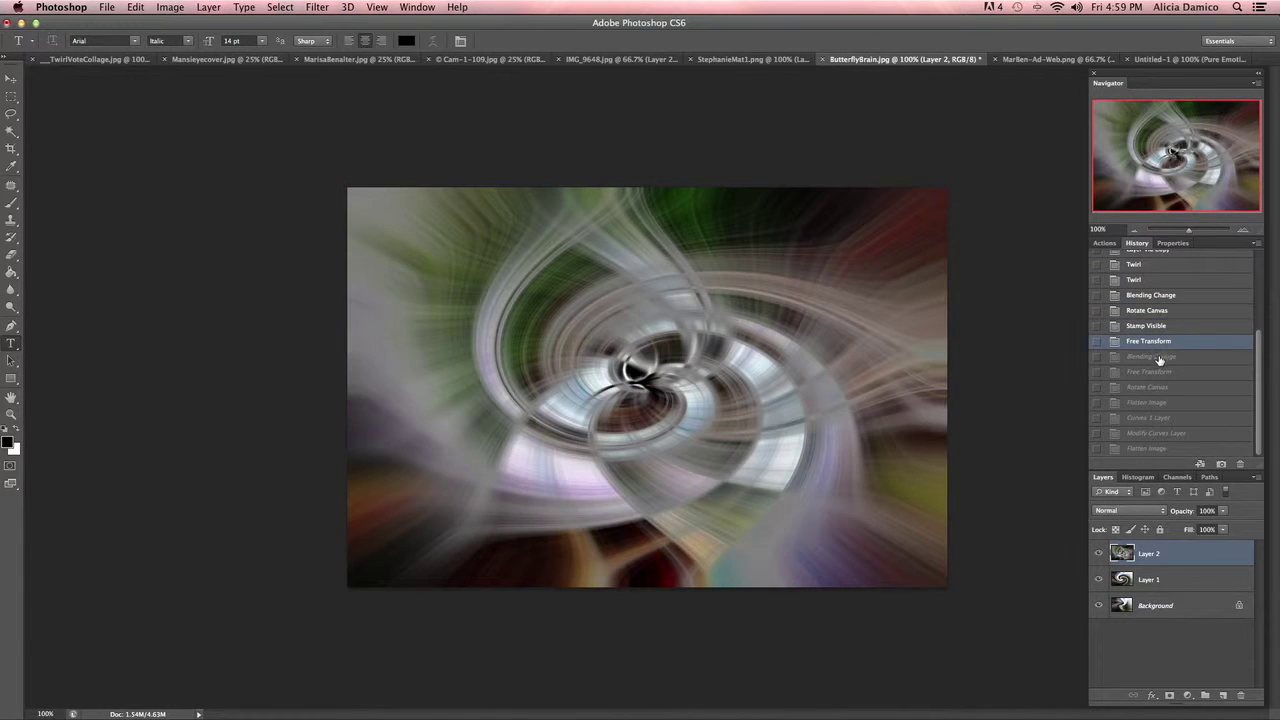
click(1160, 357)
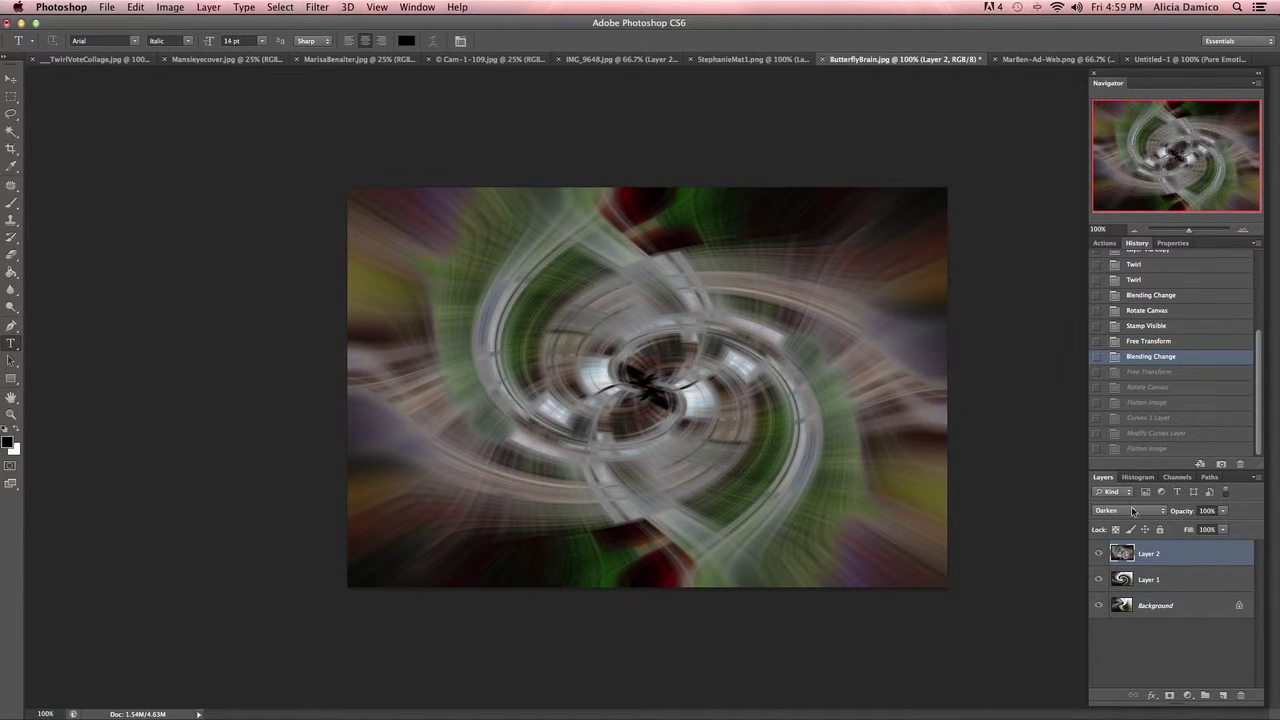
click(1098, 555)
click(1097, 557)
Advance the history through the second Free Transform, Rotate Canvas and Curves adjustment to the final Flatten Image state.
click(1150, 372)
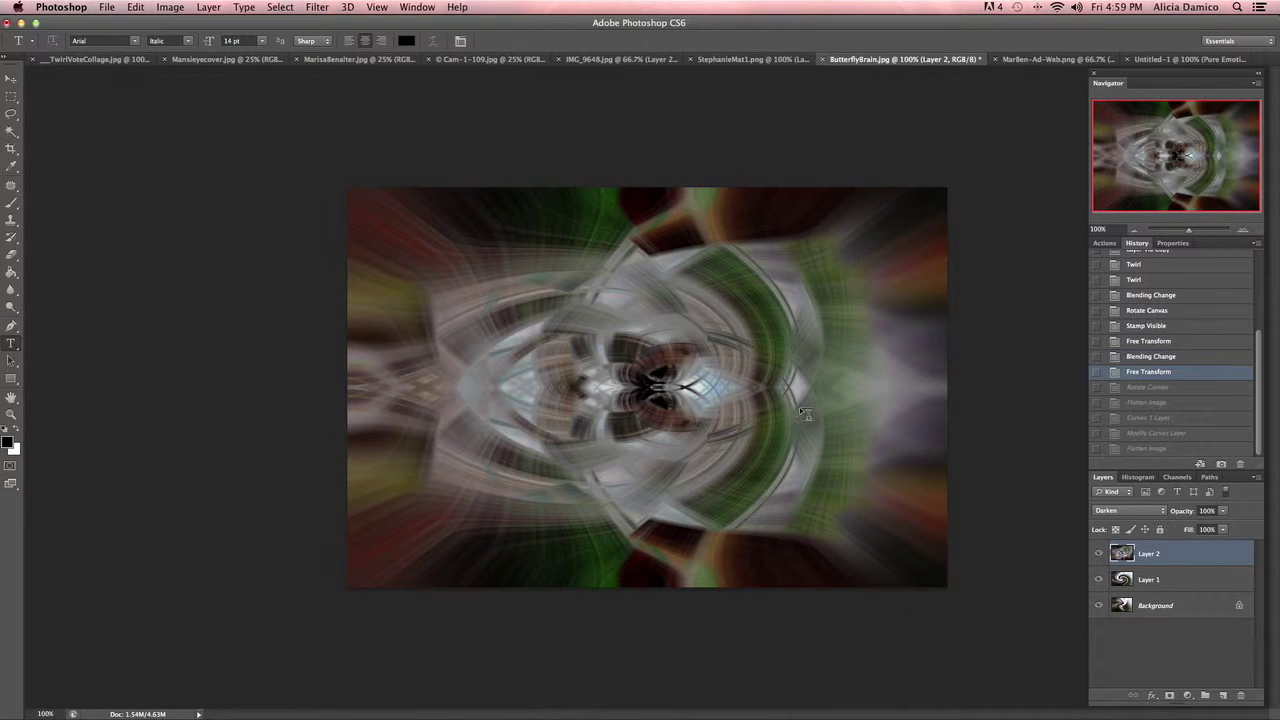
click(1146, 387)
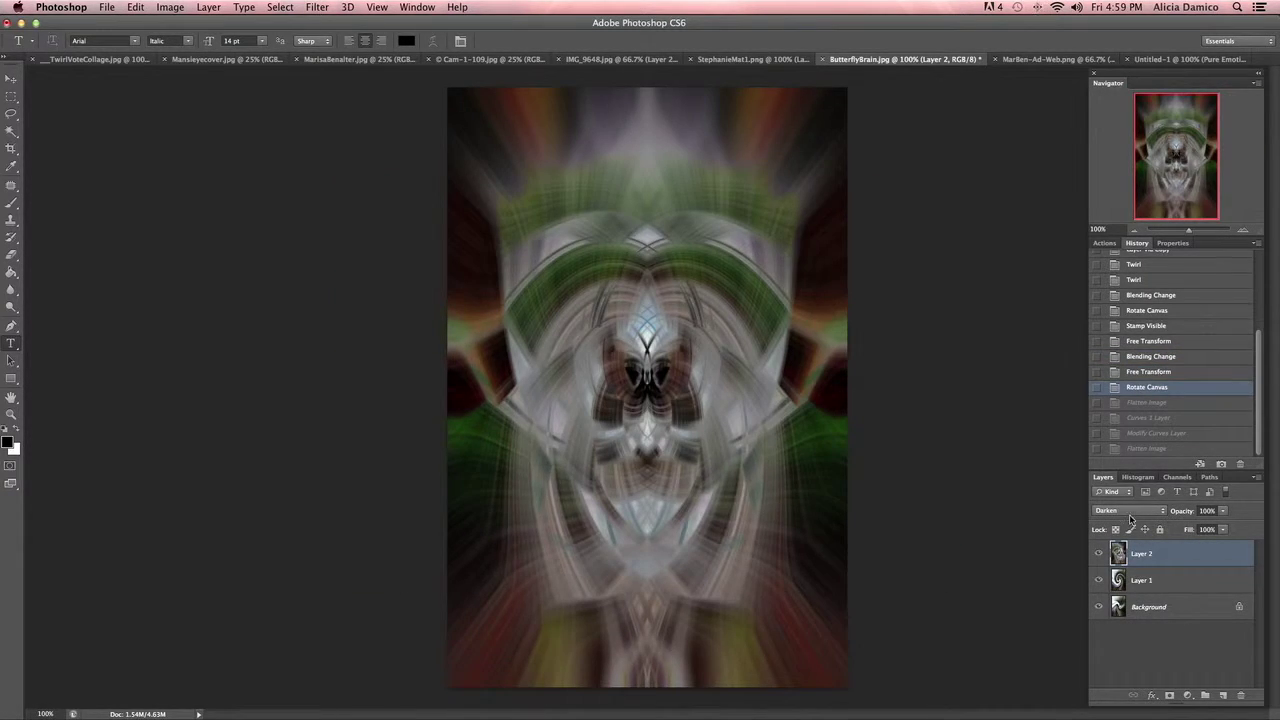
click(1151, 418)
click(1153, 433)
click(1154, 449)
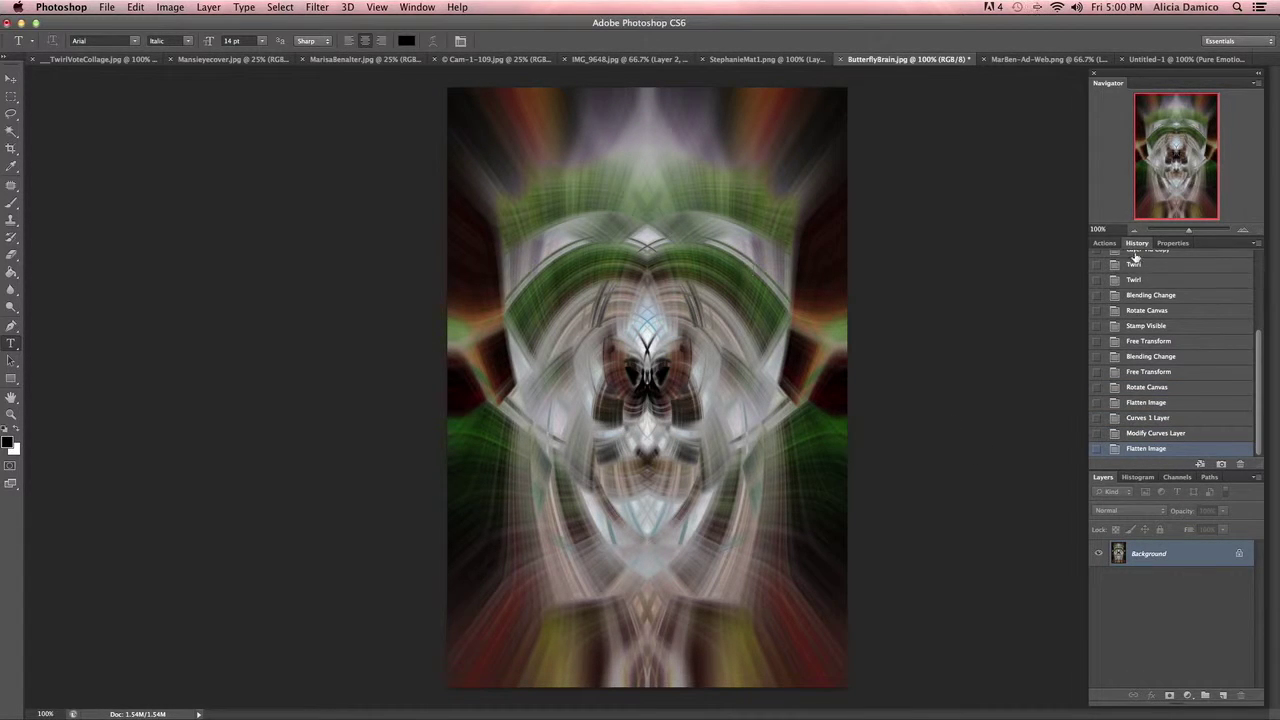
Run the Woman Like You action on the butterfly image, flatten the result, and switch to the Untitled-1 document.
click(1104, 243)
click(1117, 260)
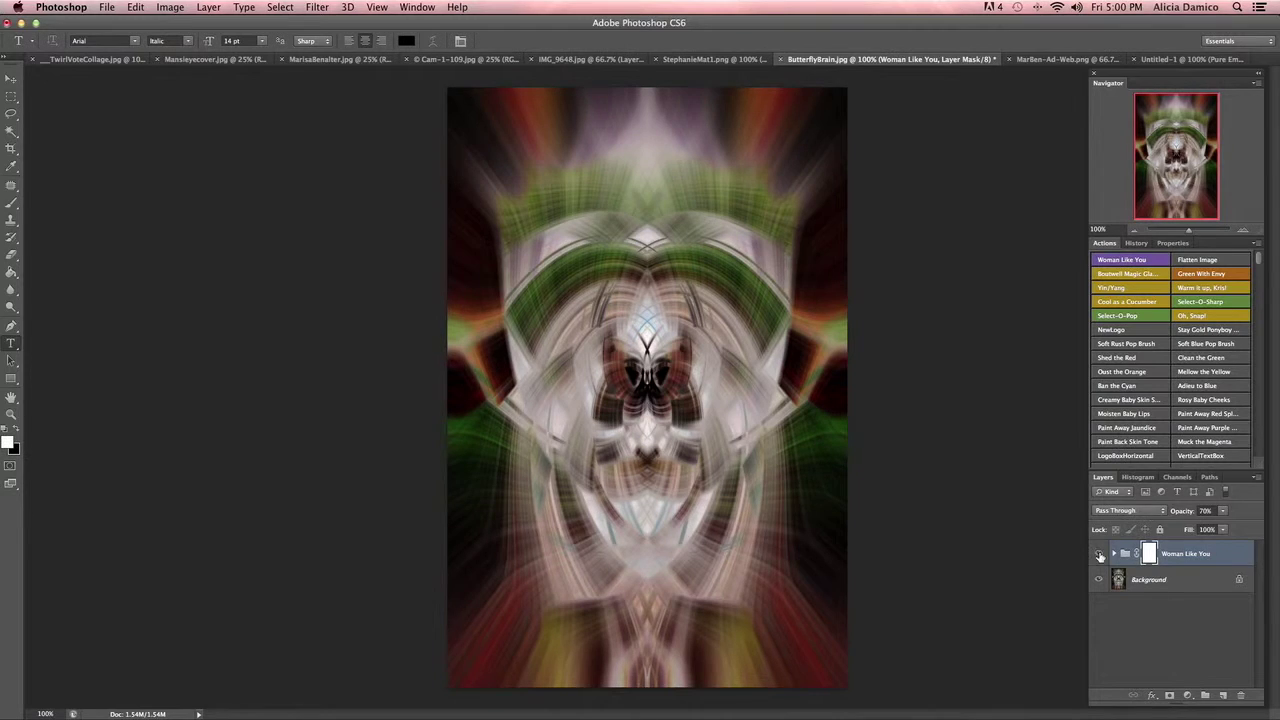
click(1208, 260)
click(1182, 60)
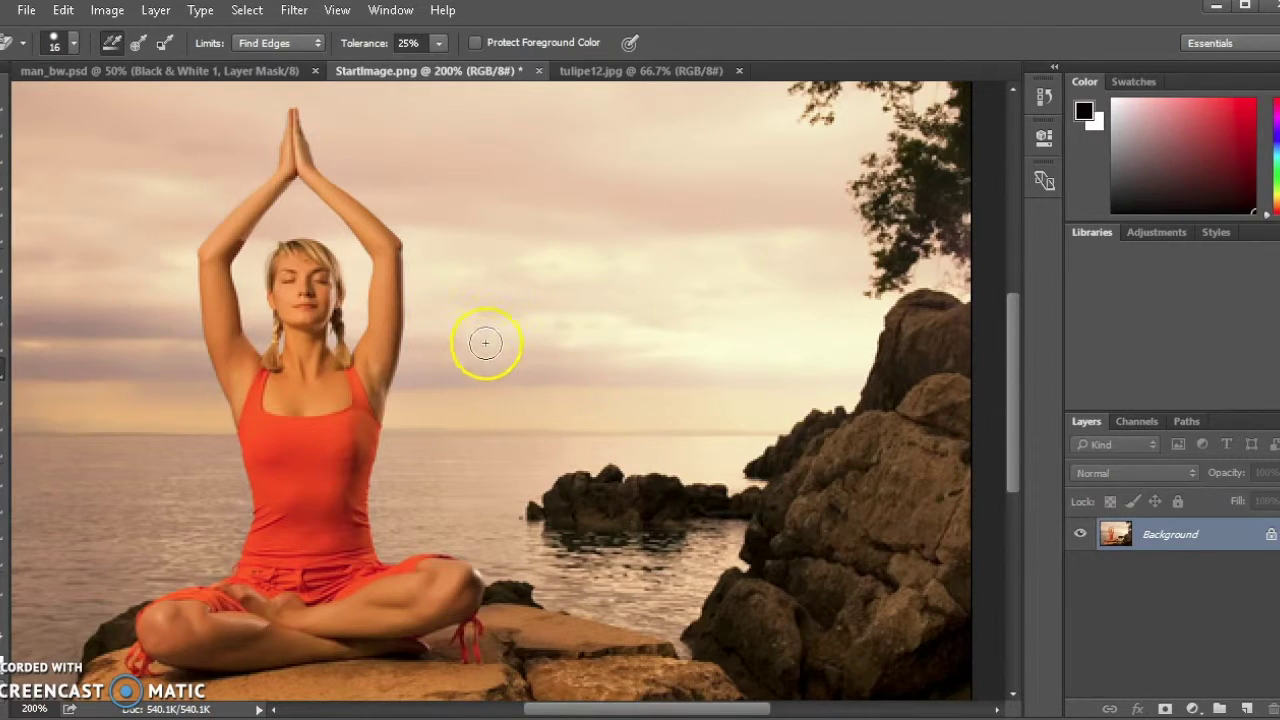
Erase a band of background around the seated woman's outline using the Background Eraser with Find Edges limits and 25% tolerance.
click(4, 378)
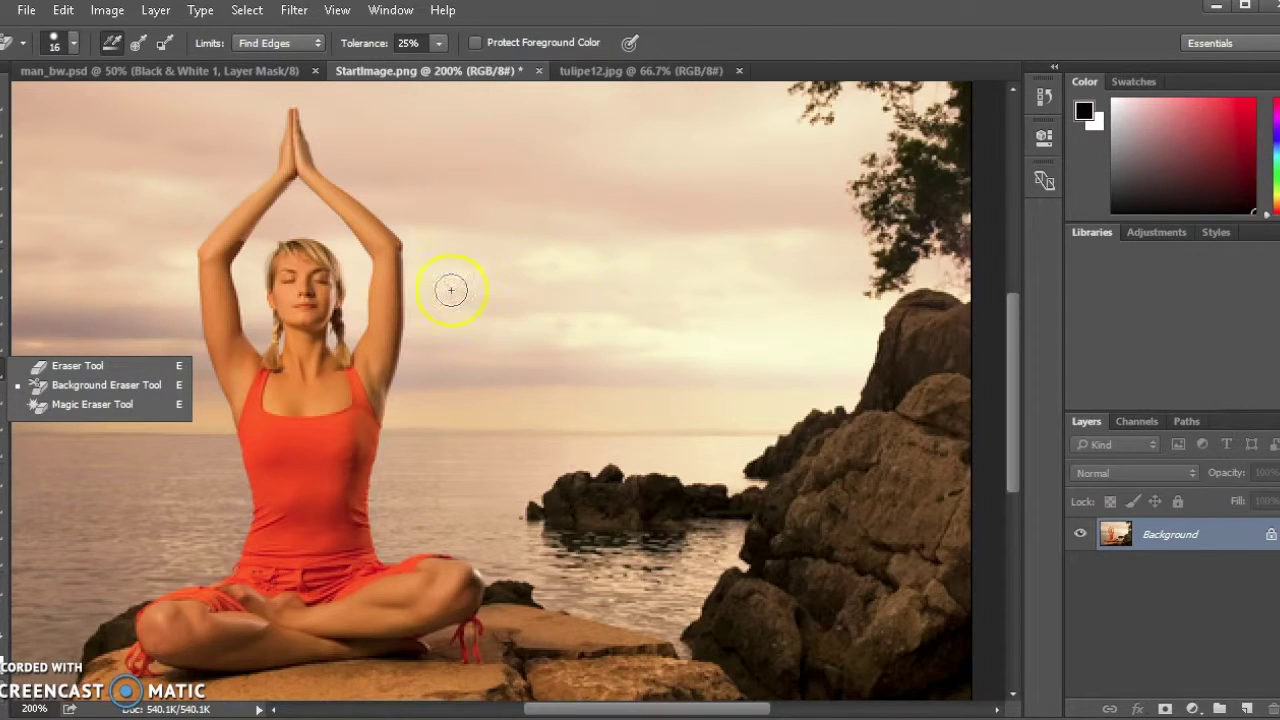
click(150, 282)
key(ctrl+z)
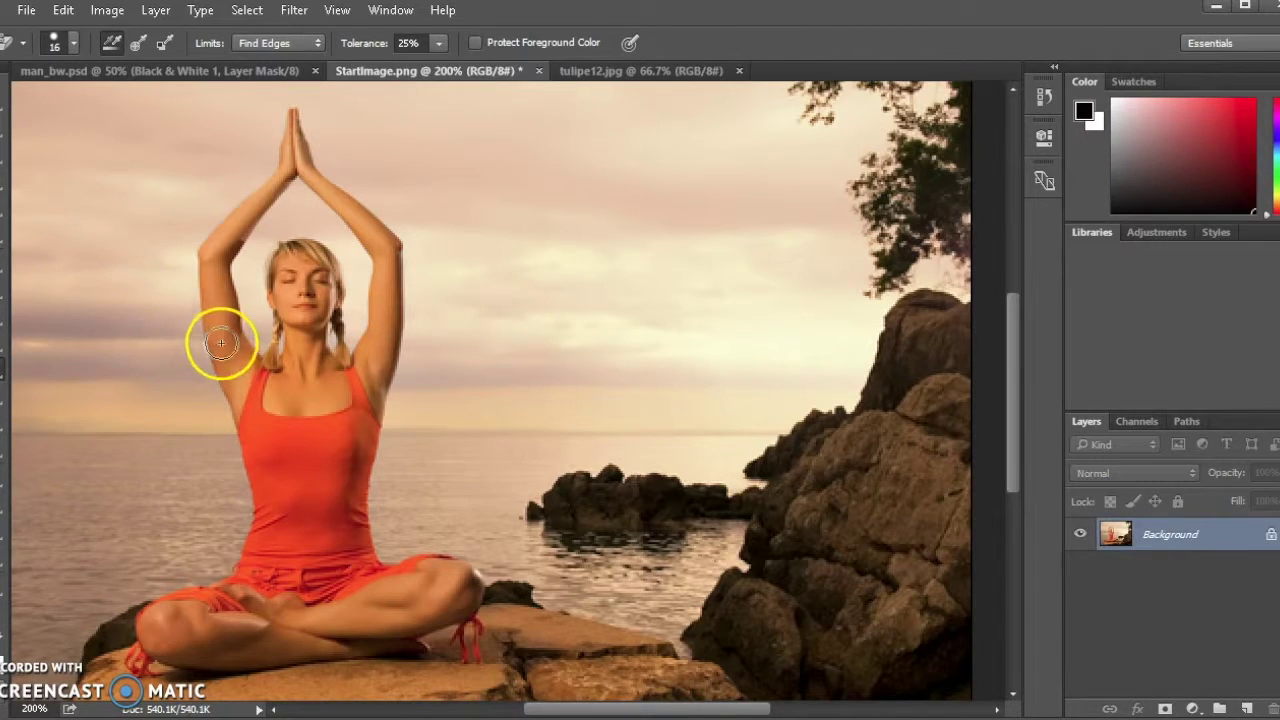
click(275, 43)
click(316, 48)
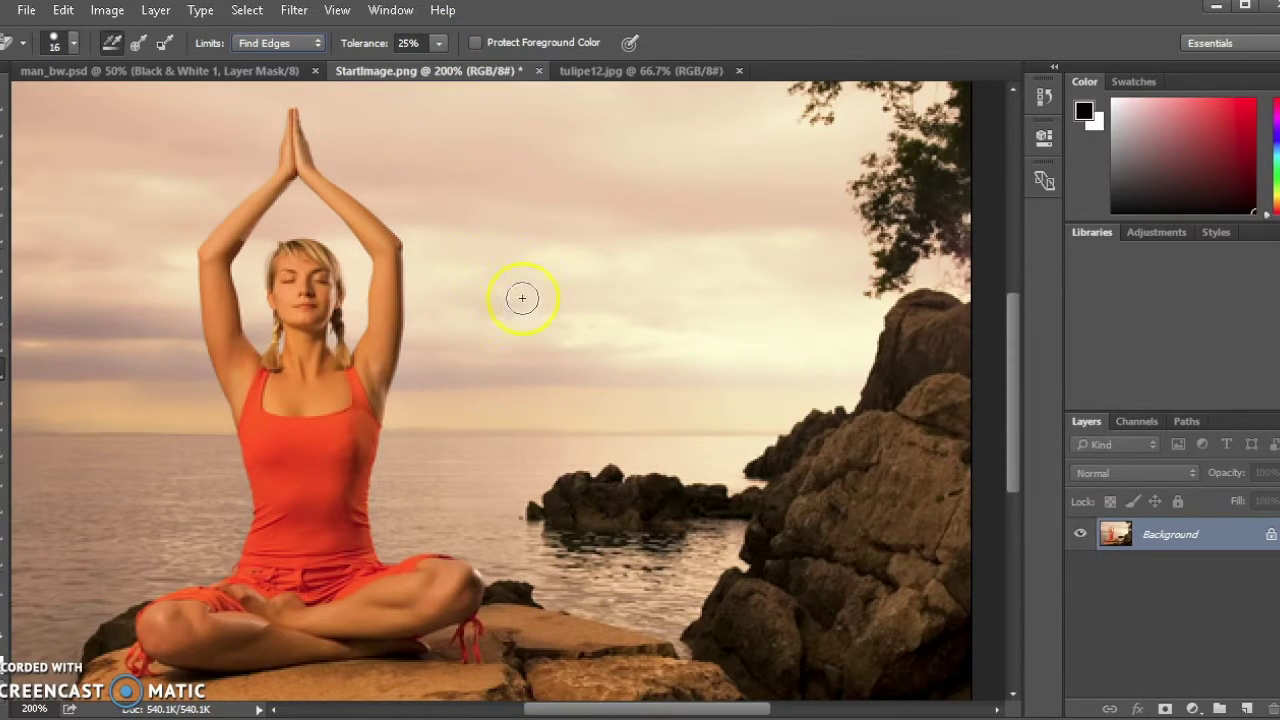
mouse_move(314, 112)
mouse_down()
mouse_move(415, 252)
mouse_move(376, 520)
mouse_move(414, 551)
mouse_move(487, 568)
mouse_move(482, 673)
mouse_move(167, 680)
mouse_move(117, 667)
mouse_move(116, 624)
mouse_move(139, 594)
mouse_move(197, 571)
mouse_move(248, 485)
mouse_move(186, 306)
mouse_move(193, 234)
mouse_move(312, 108)
mouse_up()
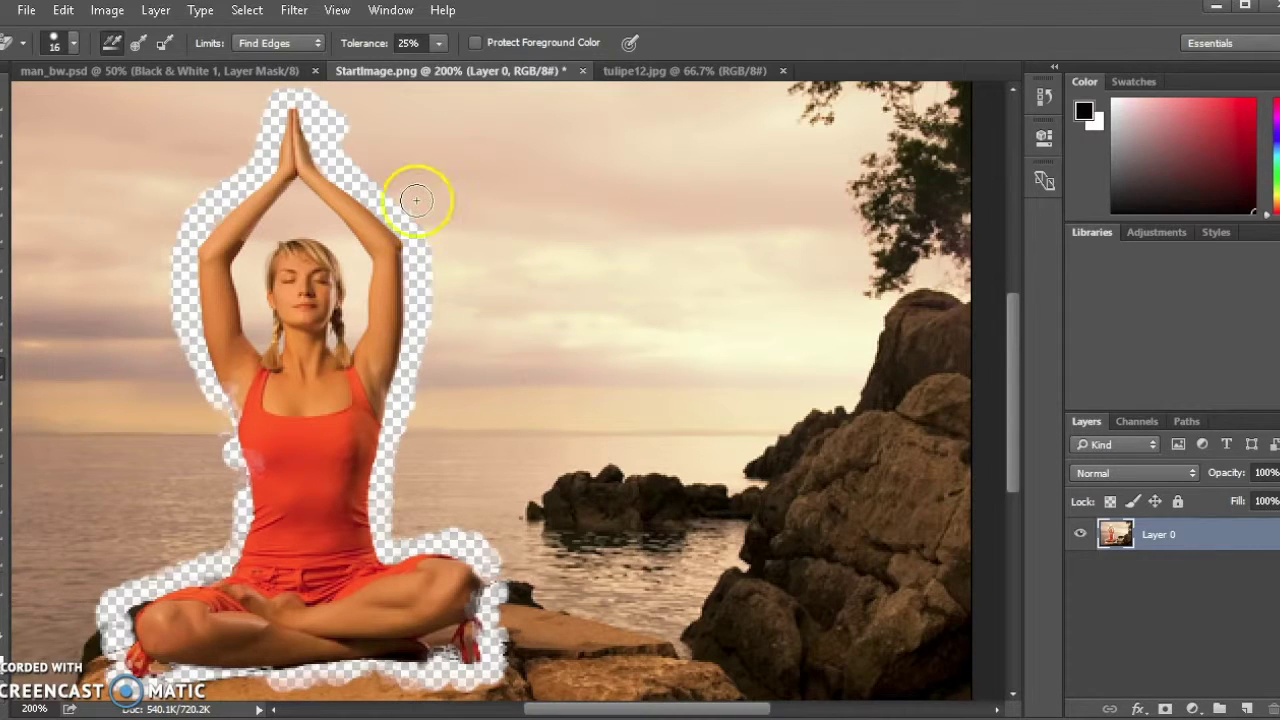
Reduce the Background Eraser brush size to 11 and erase the background between the woman's raised arms and around her head and braids.
right_click(460, 203)
drag(497, 249, 491, 249)
mouse_move(296, 188)
mouse_down()
mouse_move(237, 278)
mouse_move(252, 324)
mouse_move(269, 323)
mouse_move(255, 284)
mouse_move(271, 239)
mouse_move(323, 231)
mouse_move(350, 328)
mouse_move(357, 252)
mouse_move(306, 205)
mouse_move(308, 306)
mouse_move(338, 327)
mouse_move(352, 277)
mouse_up()
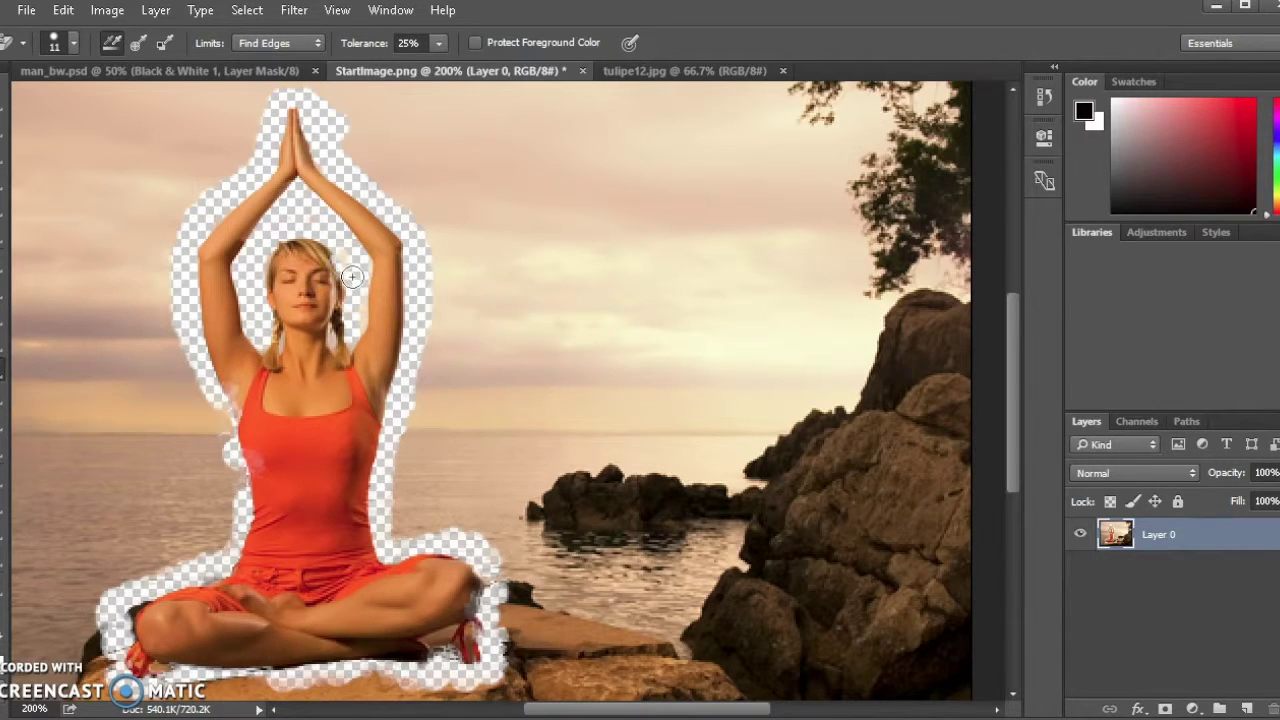
key(ctrl+plus)
drag(213, 360, 548, 598)
click(452, 527)
mouse_move(586, 509)
mouse_down()
mouse_move(612, 455)
mouse_move(569, 355)
mouse_move(478, 210)
mouse_move(362, 621)
mouse_move(417, 596)
mouse_move(402, 371)
mouse_up()
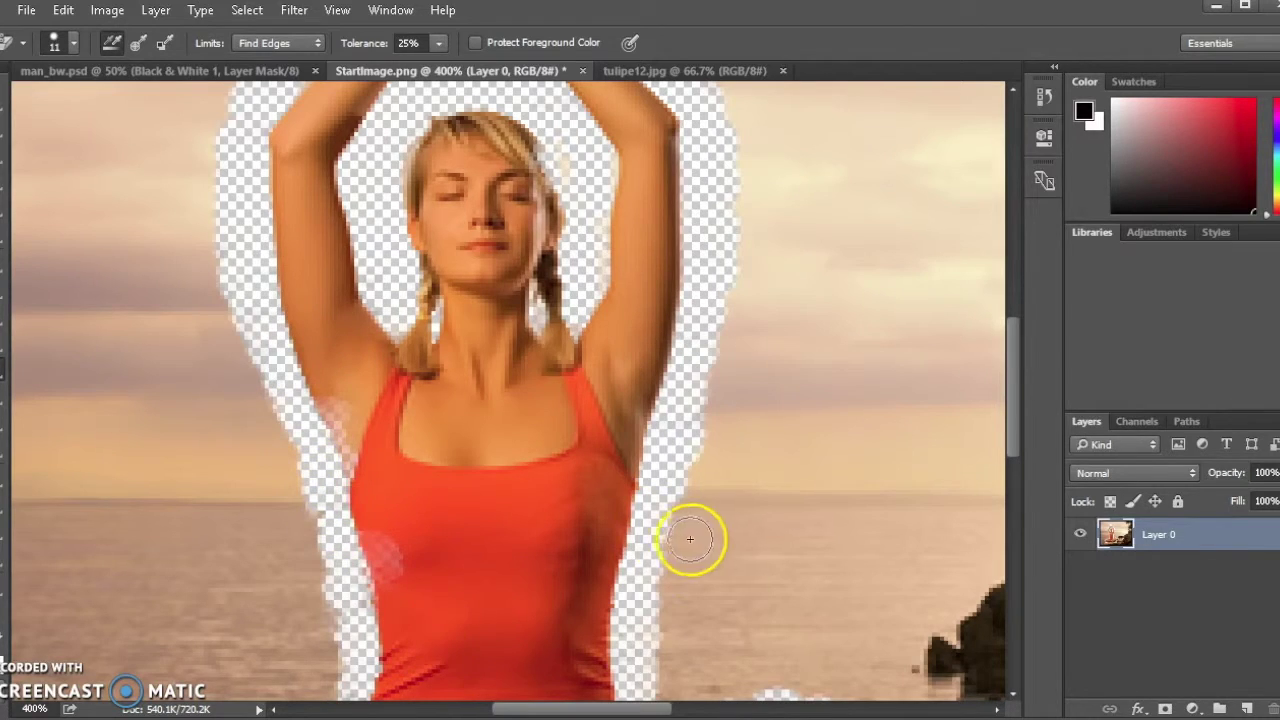
Set the Background Eraser tolerance to 20% and erase the dark rock remnants around both knees and beneath the legs.
drag(656, 521, 651, 313)
drag(605, 449, 613, 362)
drag(607, 386, 595, 332)
drag(786, 463, 786, 372)
key(ctrl+z)
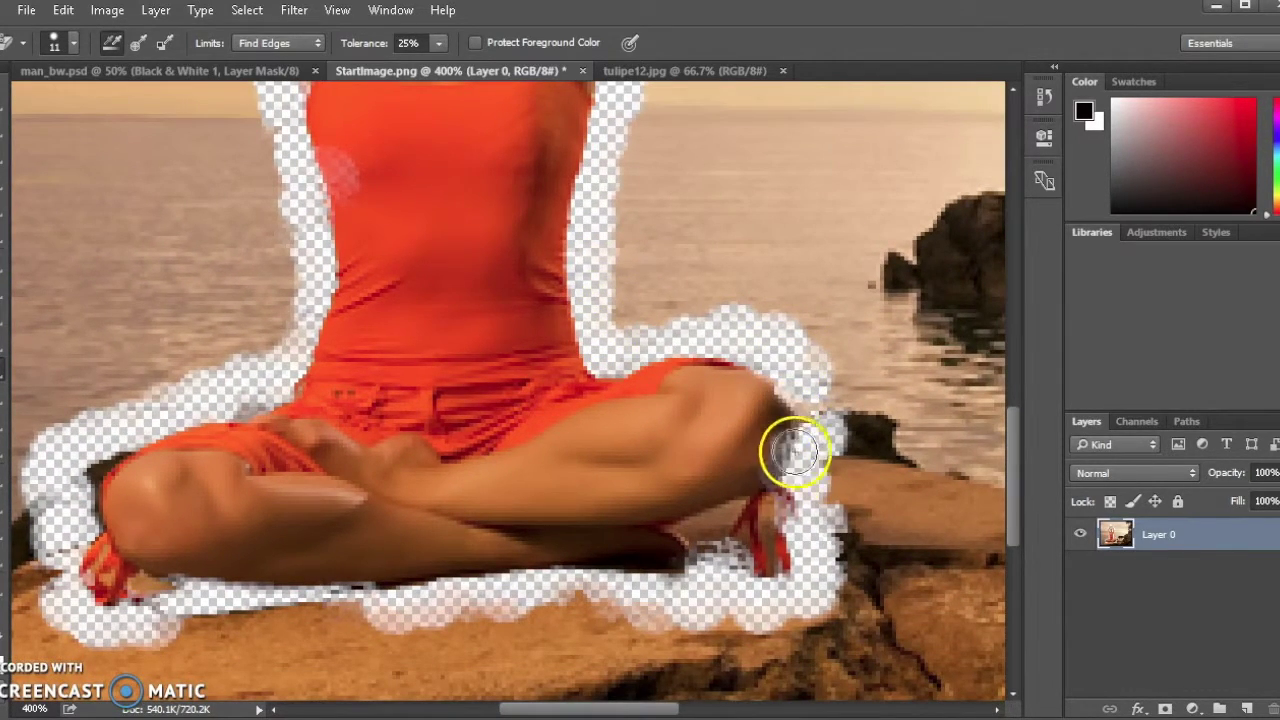
click(438, 43)
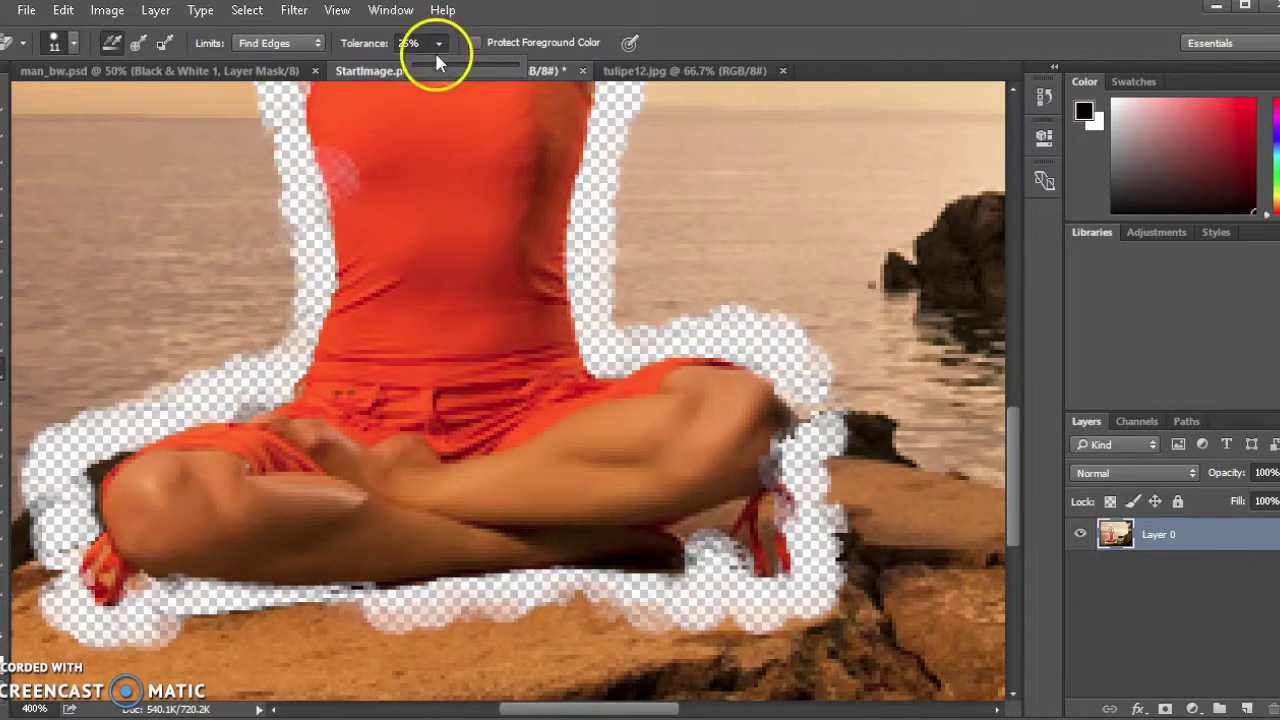
drag(88, 480, 125, 455)
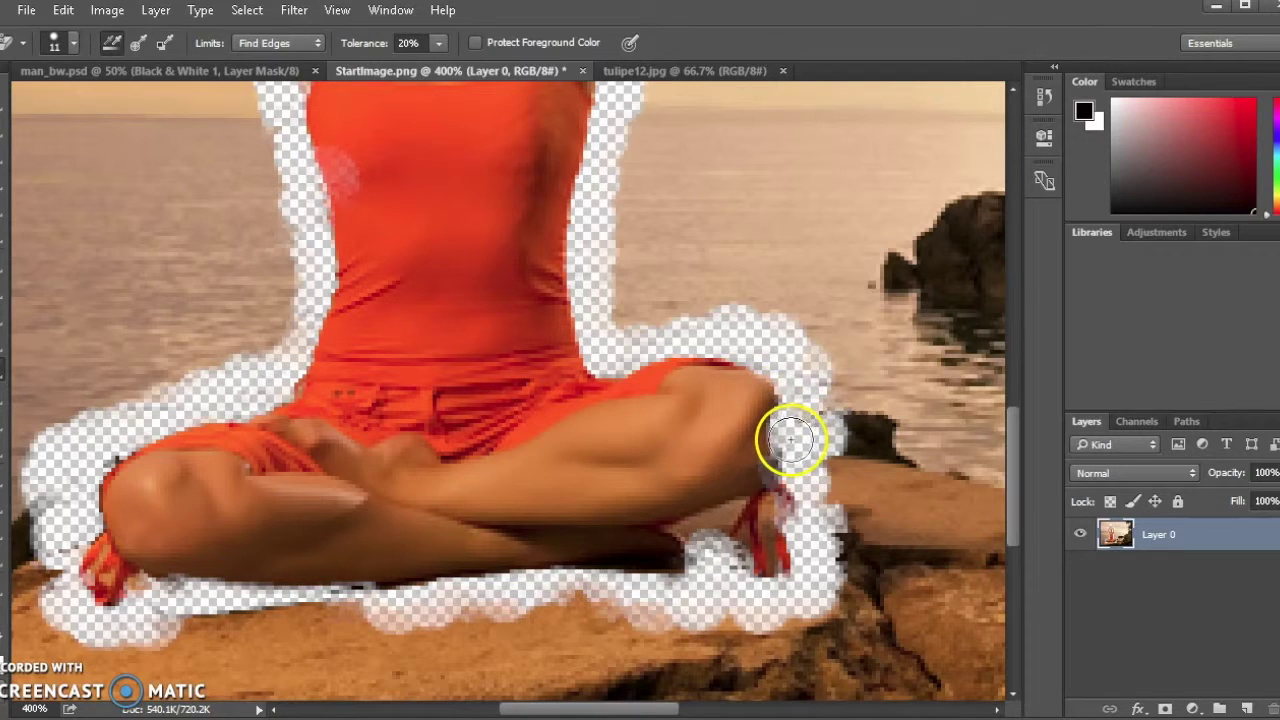
mouse_move(400, 615)
mouse_down()
mouse_move(177, 614)
mouse_move(177, 593)
mouse_up()
Enlarge the Background Eraser brush to size 87 and erase most of the sky and sea around the woman.
key(ctrl+0)
right_click(620, 372)
drag(649, 420, 670, 420)
mouse_move(610, 124)
mouse_down()
mouse_move(508, 426)
mouse_move(651, 214)
mouse_move(457, 200)
mouse_move(237, 306)
mouse_move(290, 513)
mouse_move(251, 343)
mouse_move(186, 177)
mouse_up()
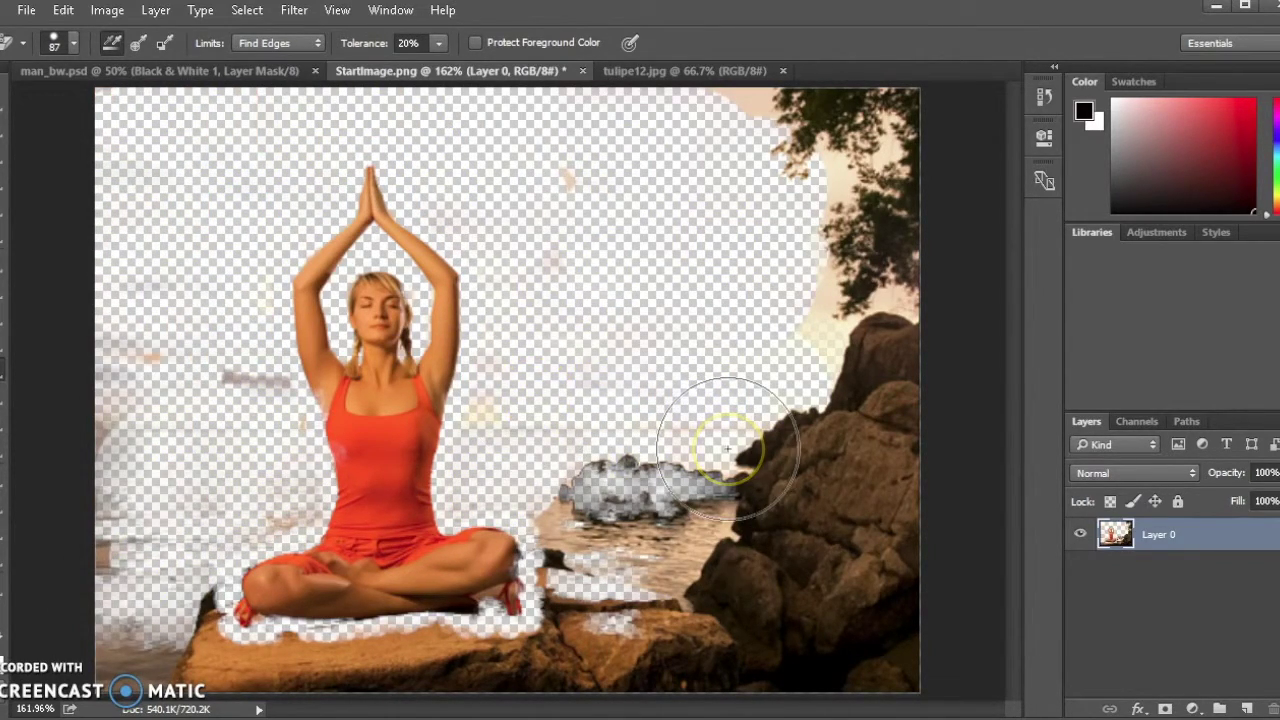
Lasso the woman, copy the selection to a new layer, and move the copy up beside the original.
key(v)
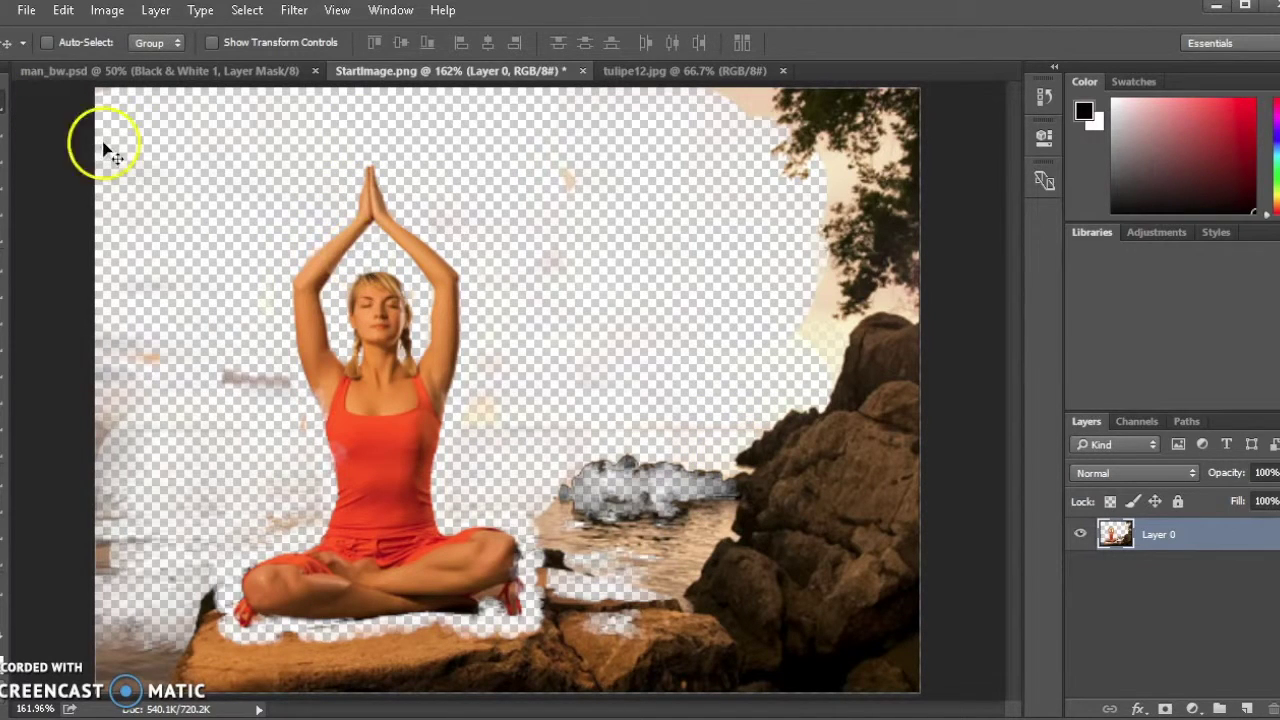
click(4, 150)
mouse_move(517, 523)
mouse_down()
mouse_move(432, 628)
mouse_move(227, 622)
mouse_move(283, 540)
mouse_move(309, 443)
mouse_move(268, 290)
mouse_move(339, 184)
mouse_move(375, 175)
mouse_up()
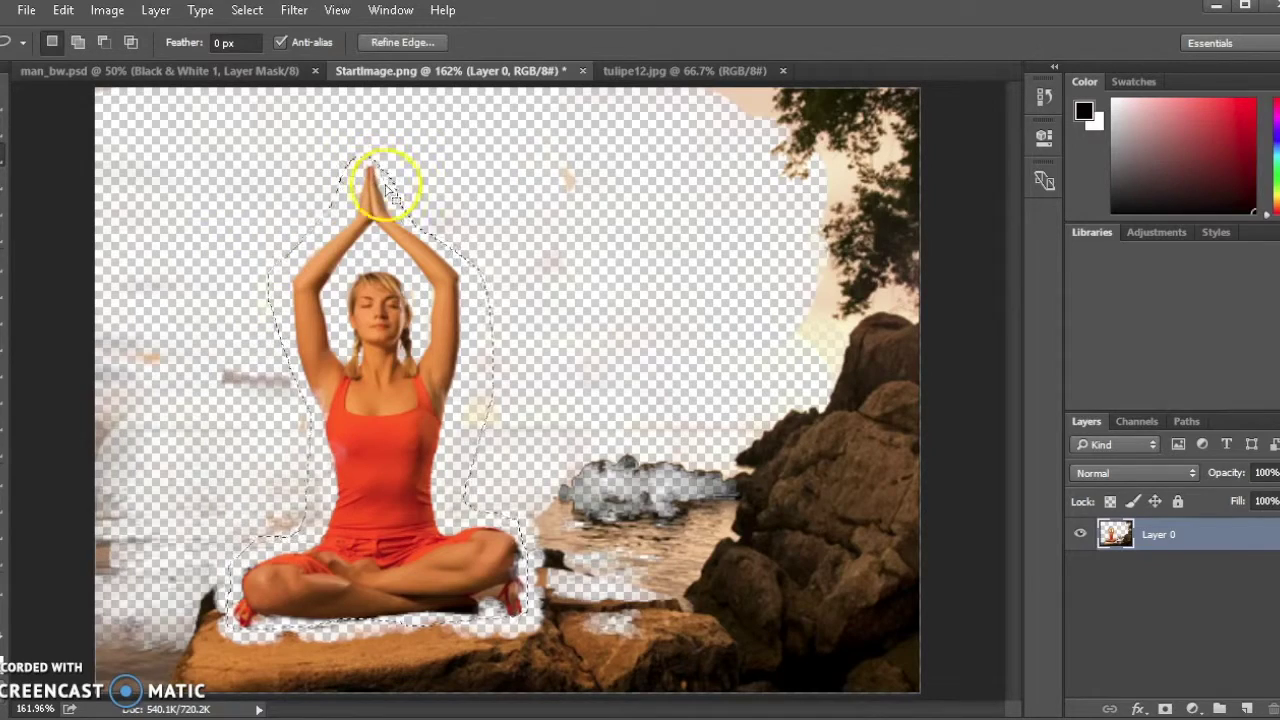
key(ctrl+j)
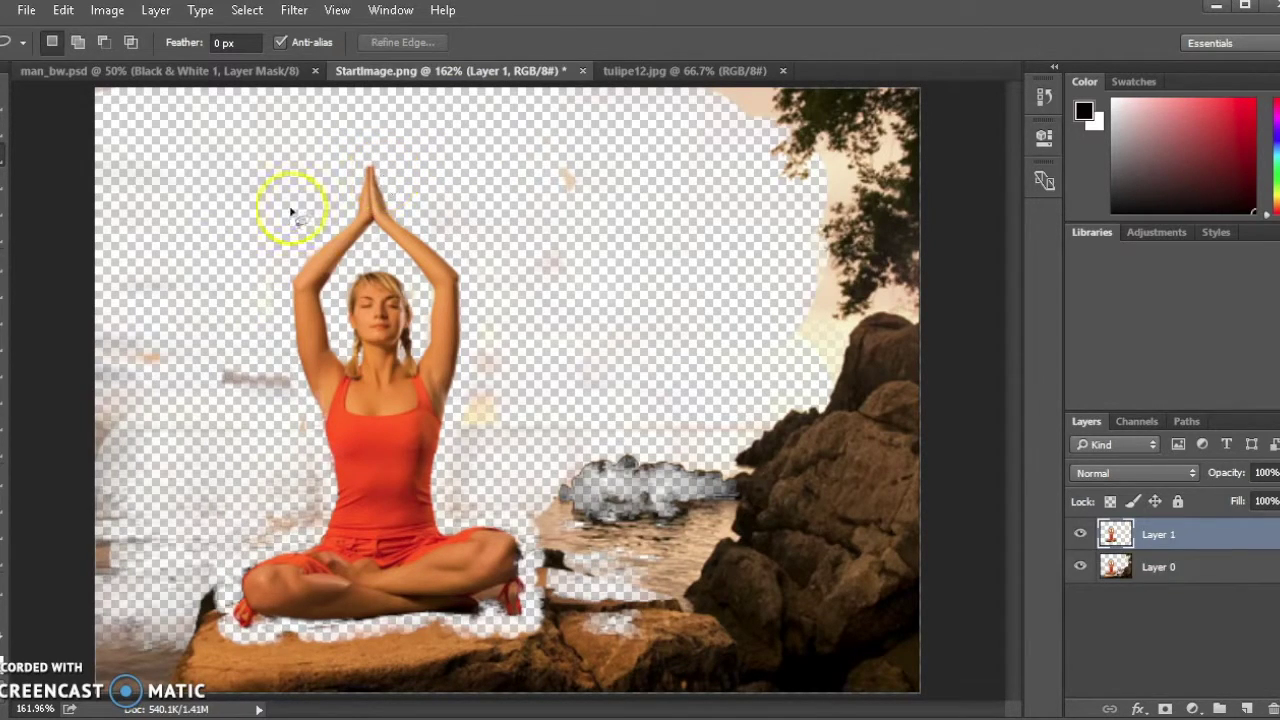
key(v)
drag(385, 419, 558, 323)
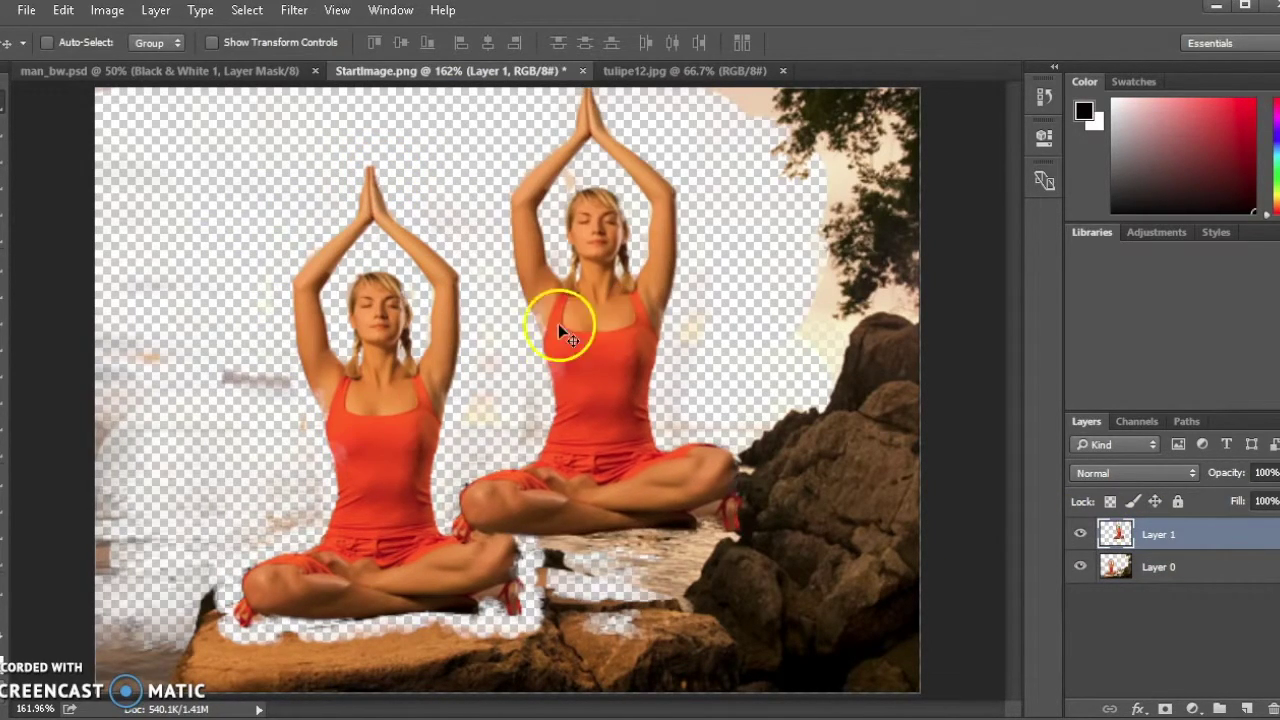
Hide Layer 0, reposition the woman's cut-out on Layer 1 nearer the canvas centre, and activate the eraser tool.
click(1195, 567)
click(1080, 566)
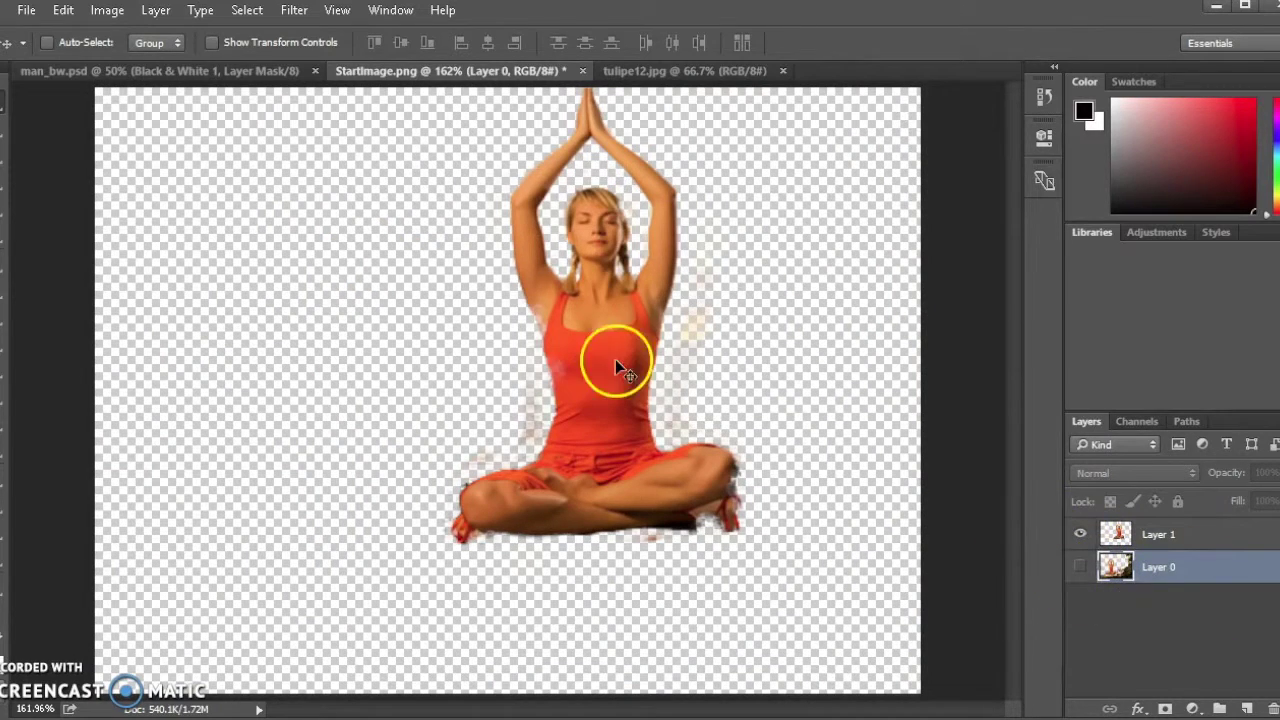
click(1204, 532)
drag(627, 343, 505, 409)
click(6, 368)
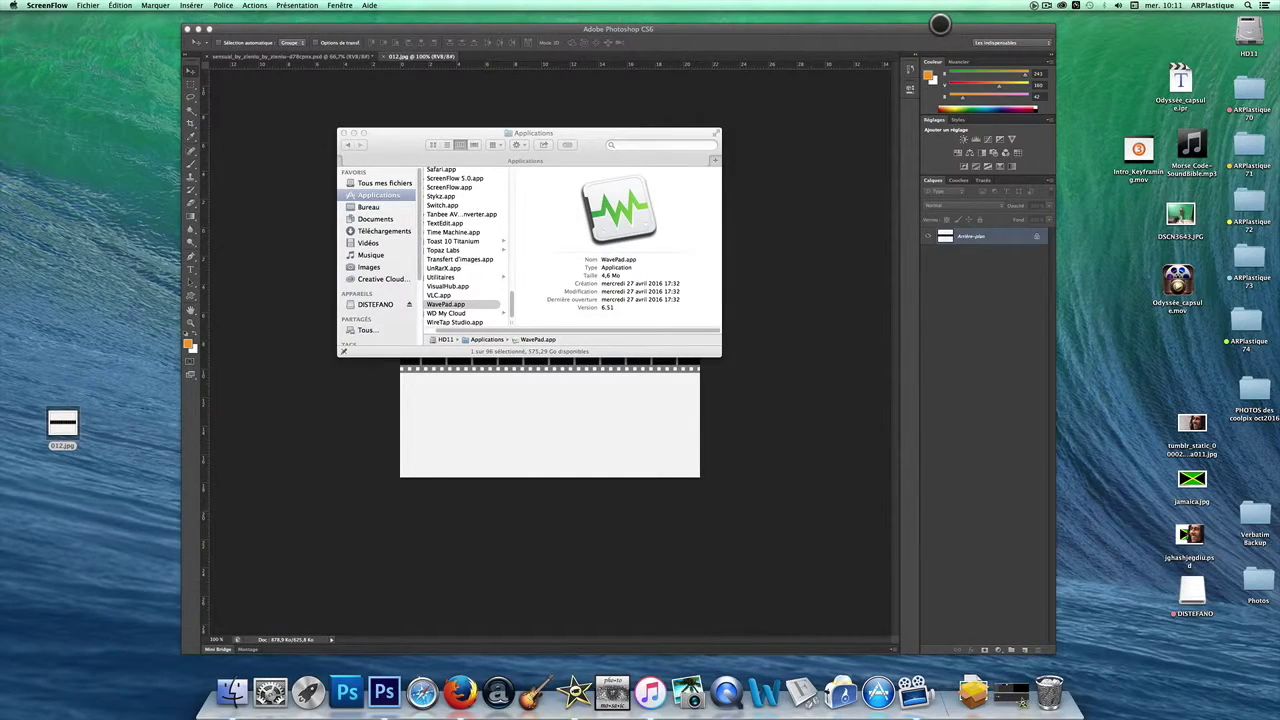
Close the Applications Finder window and show the portrait of the red-haired woman in Photoshop.
click(343, 133)
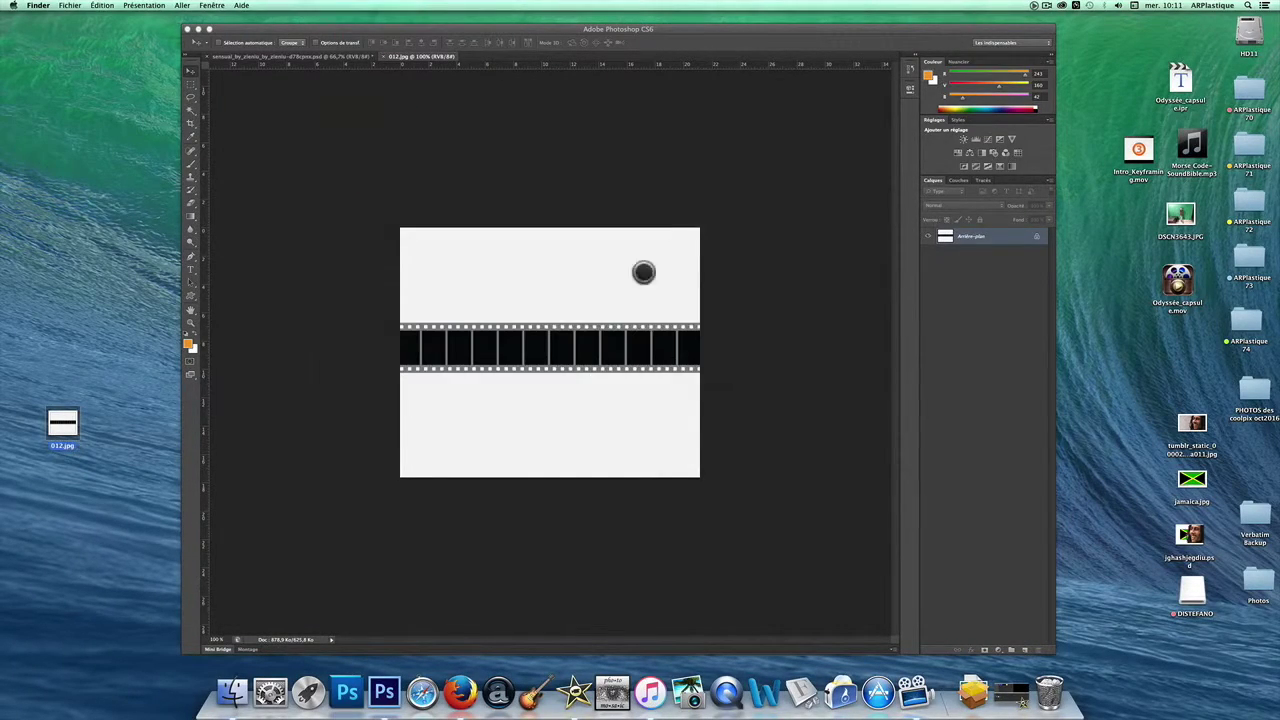
click(290, 55)
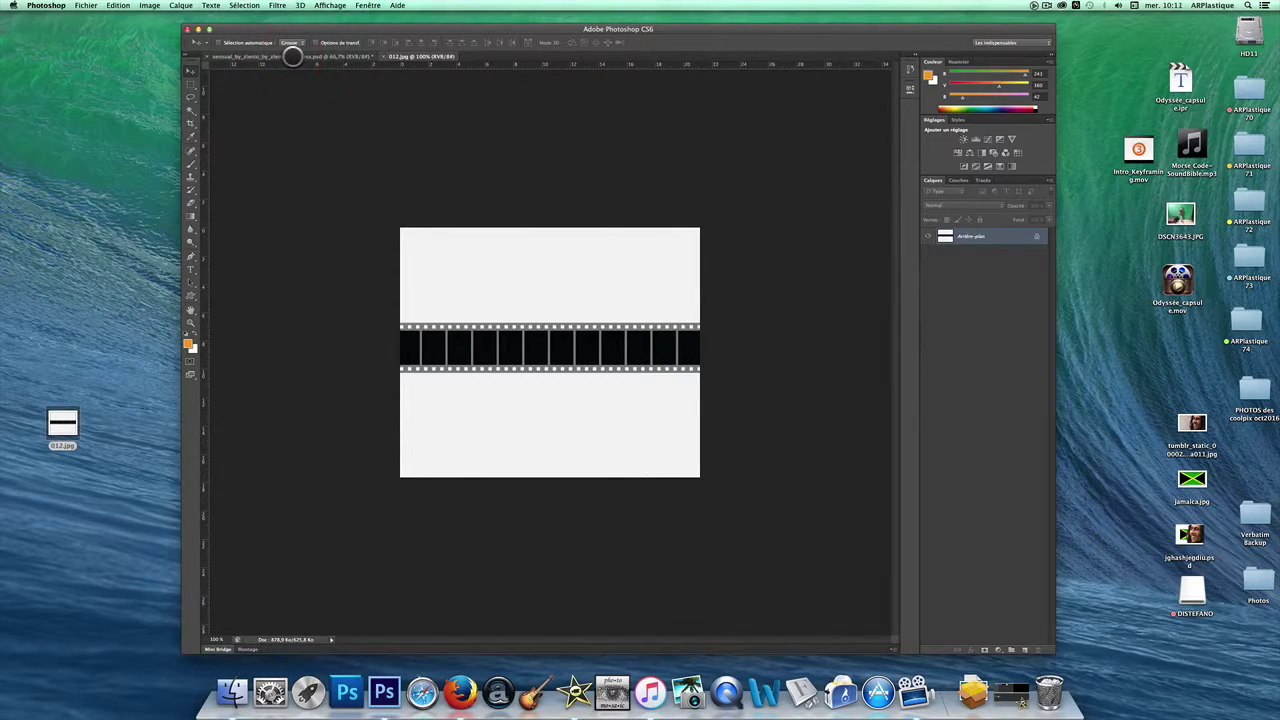
click(291, 55)
drag(545, 29, 537, 25)
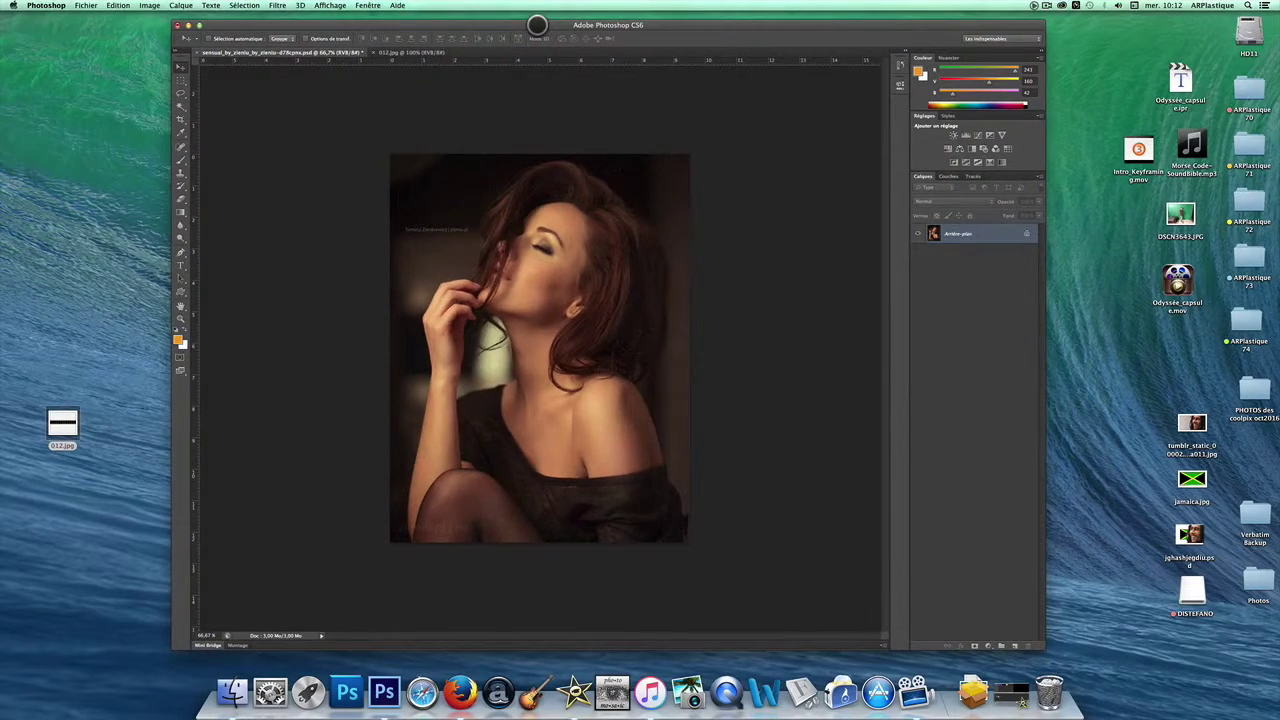
Create a white 11 × 8 inch, 150 pixels/inch RGB document named "Collage film" and copy the 012.jpg film strip image into it.
key(super+n)
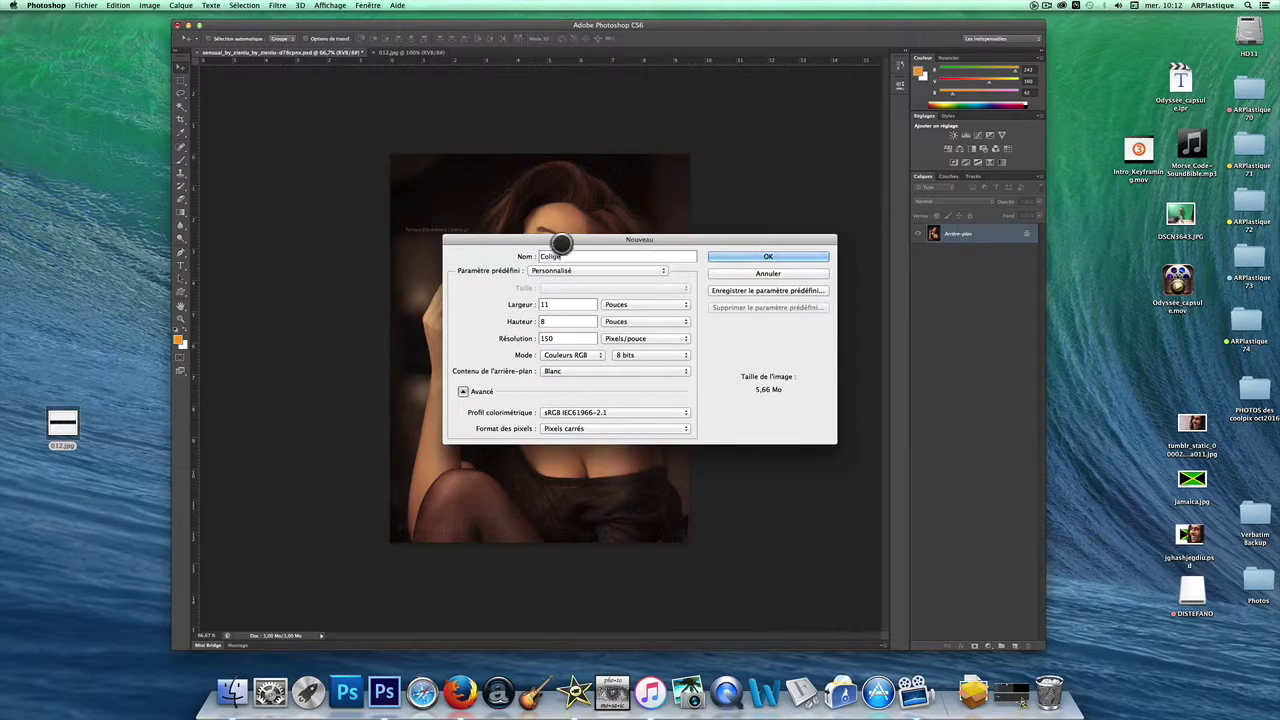
text(Collage film)
click(736, 256)
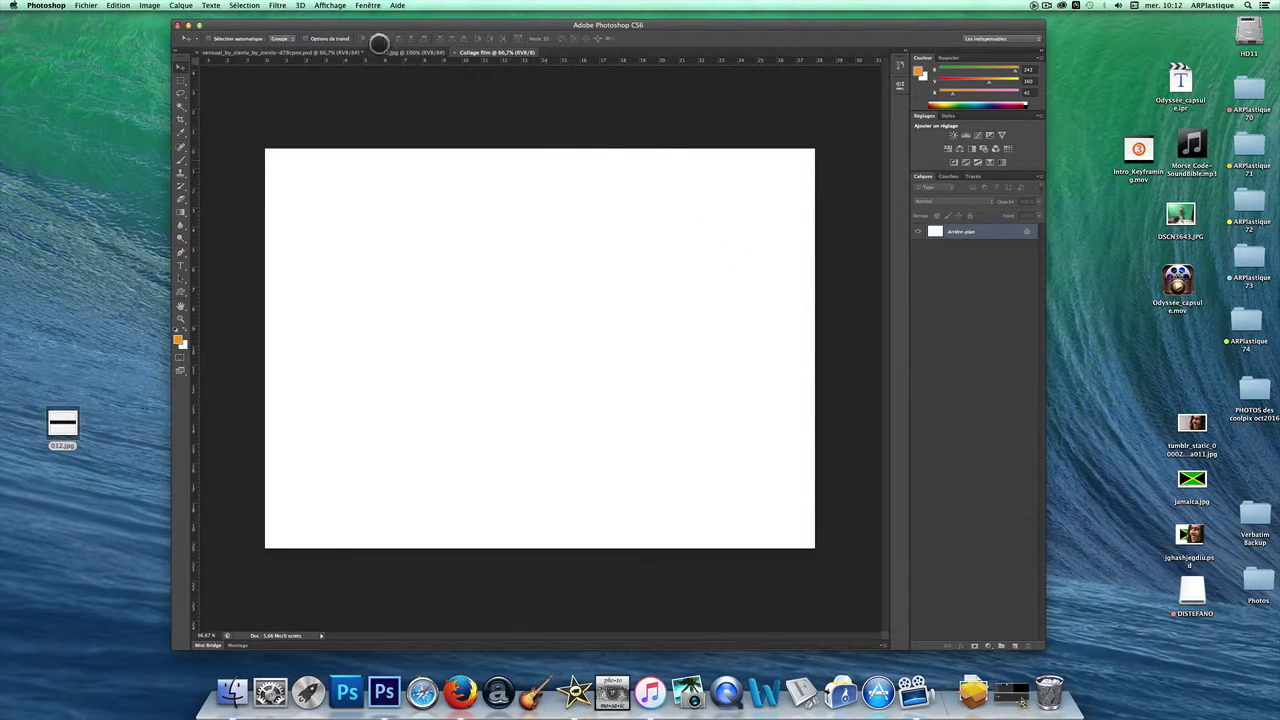
click(405, 52)
drag(568, 344, 538, 347)
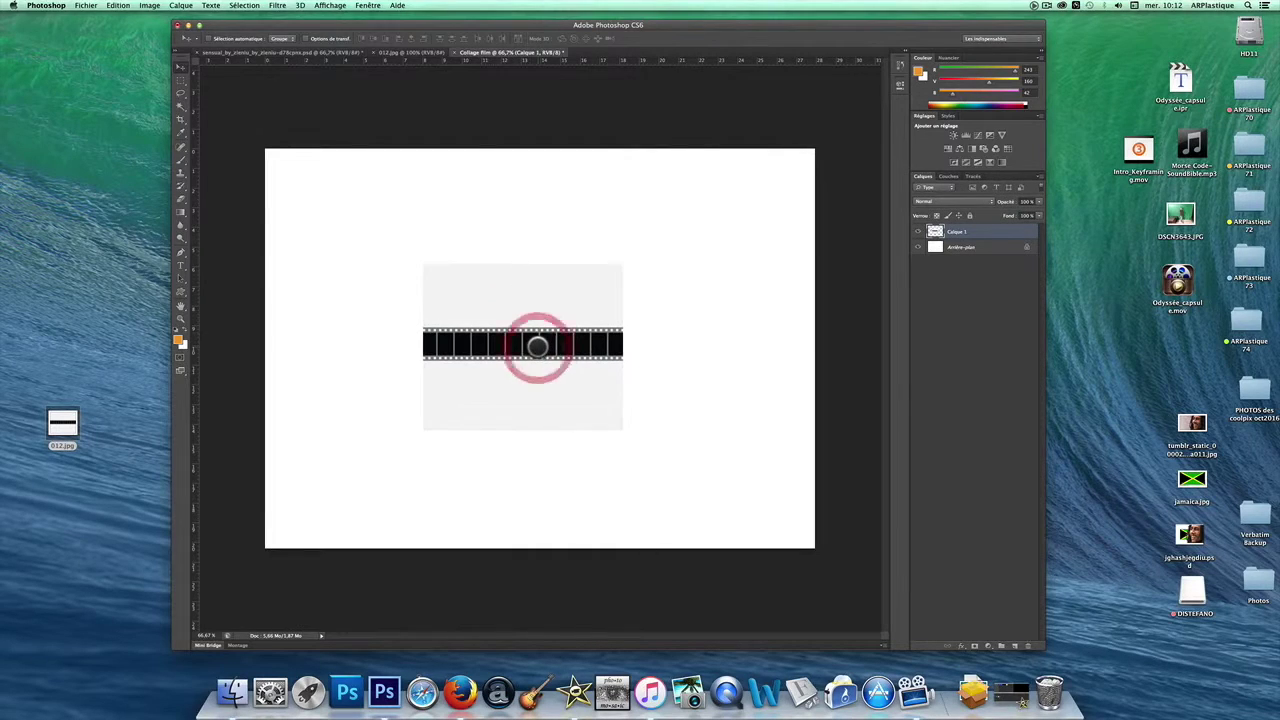
Enlarge the film strip image and save the document to the desktop (Bureau) as Collage film.psd.
key(super+t)
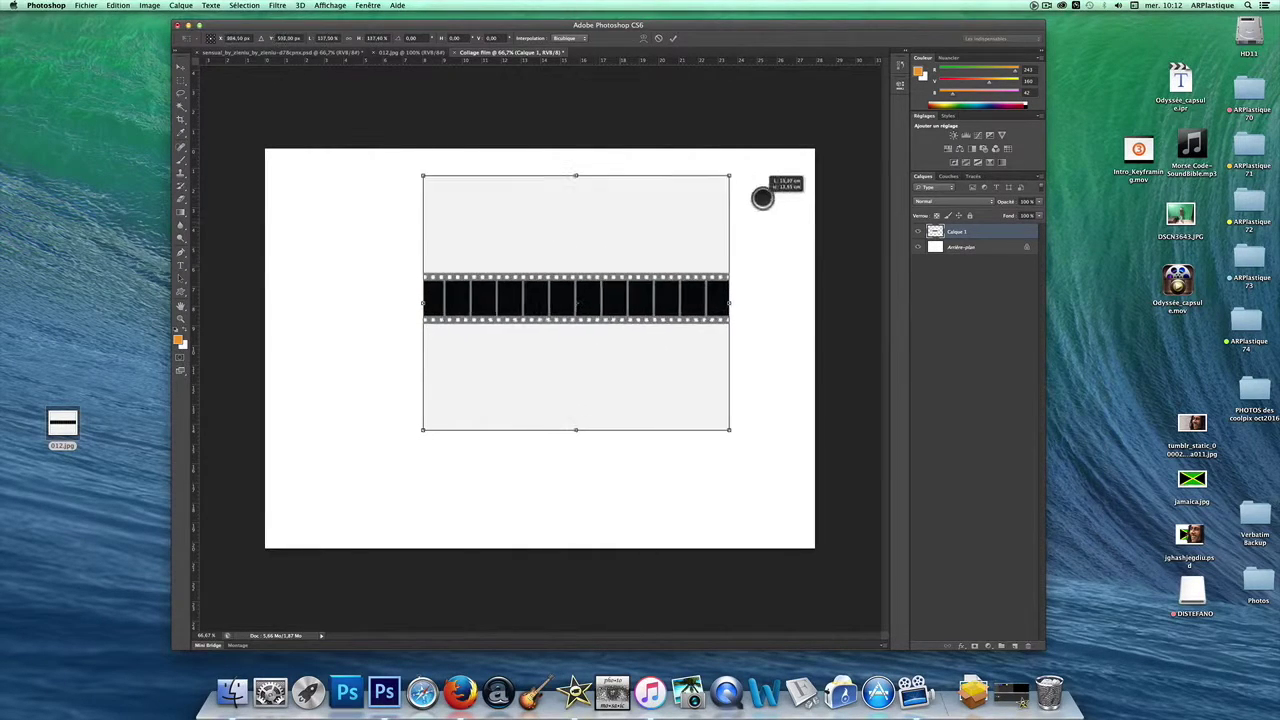
key(super+shift+s)
click(462, 200)
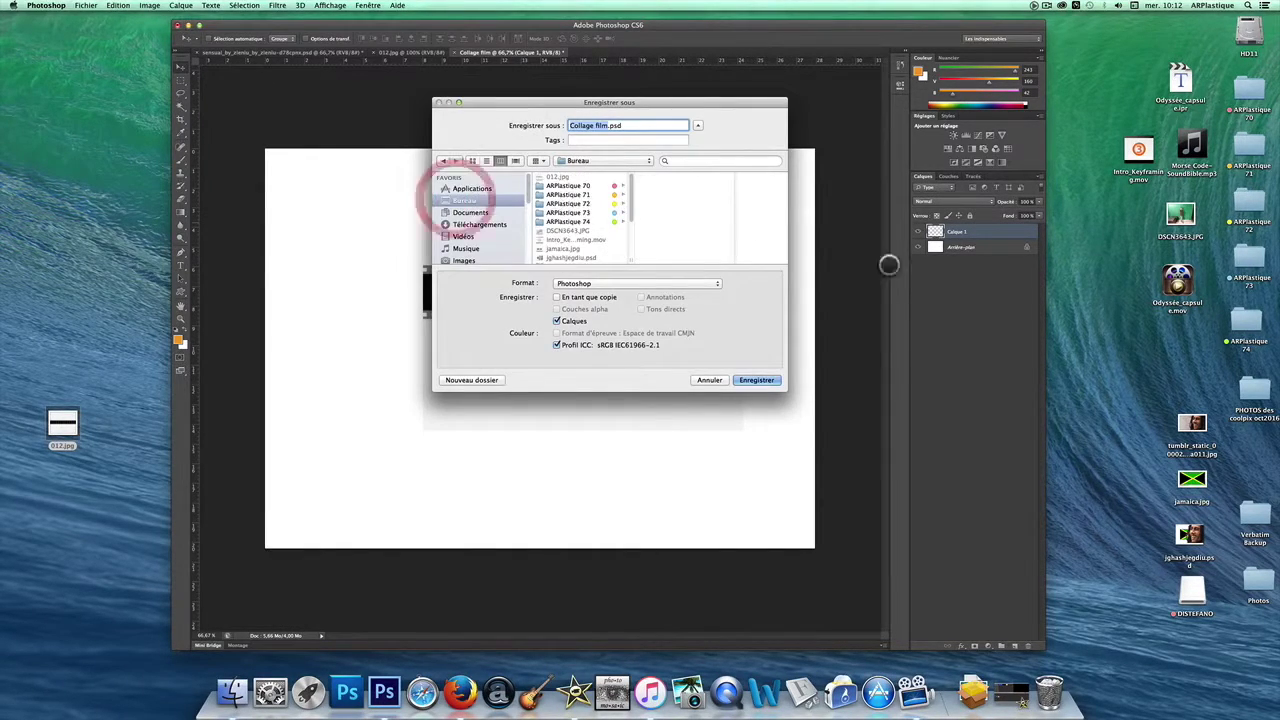
click(756, 379)
Set the film strip layer's blending mode to Multiply (Produit) and move the strip towards the upper left of the canvas.
click(949, 202)
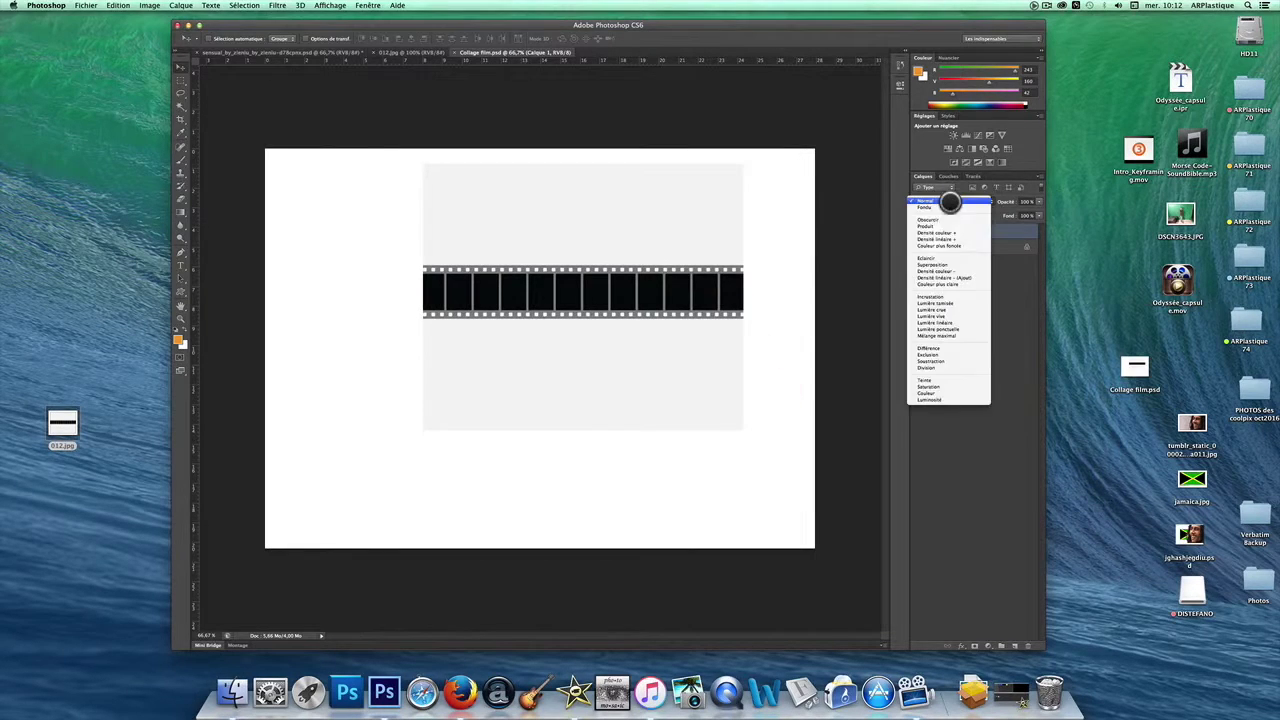
click(931, 227)
drag(611, 225, 553, 240)
Erase the grey areas above and below the film strip with the Magic Eraser.
click(180, 198)
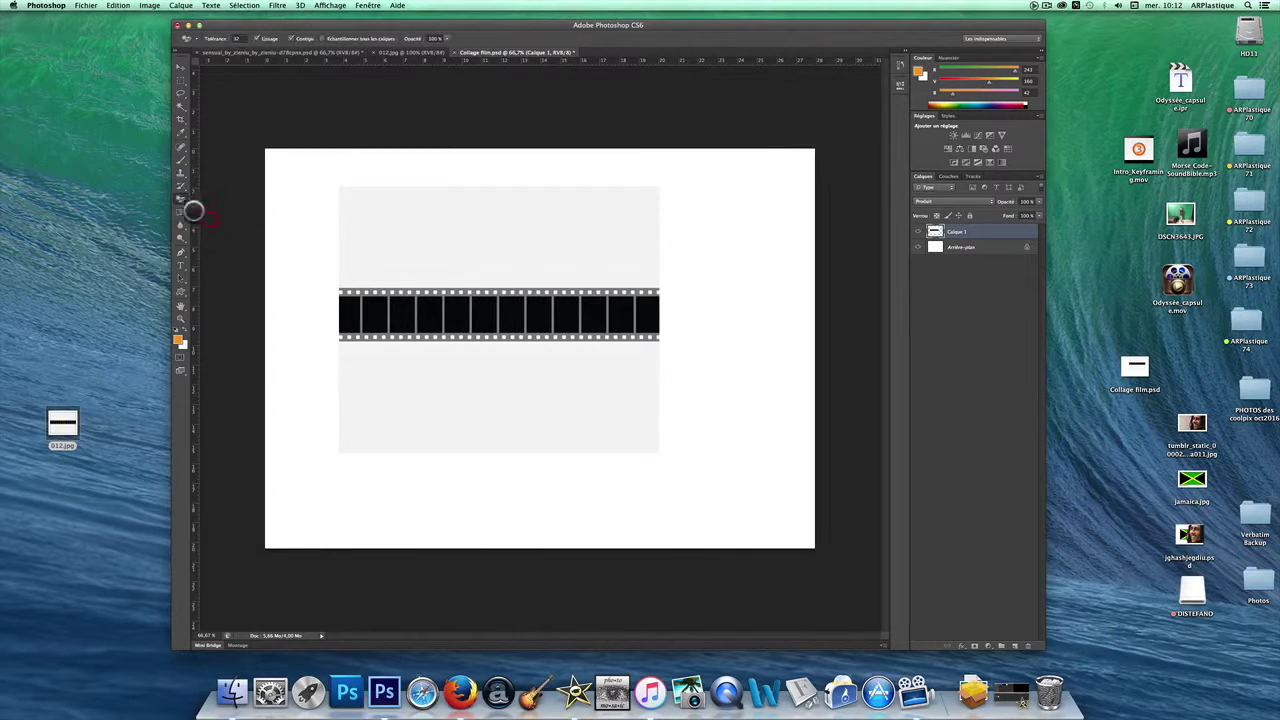
click(451, 243)
click(440, 398)
Shift the film strip right, place a duplicate directly above it, and narrow the duplicate.
key(v)
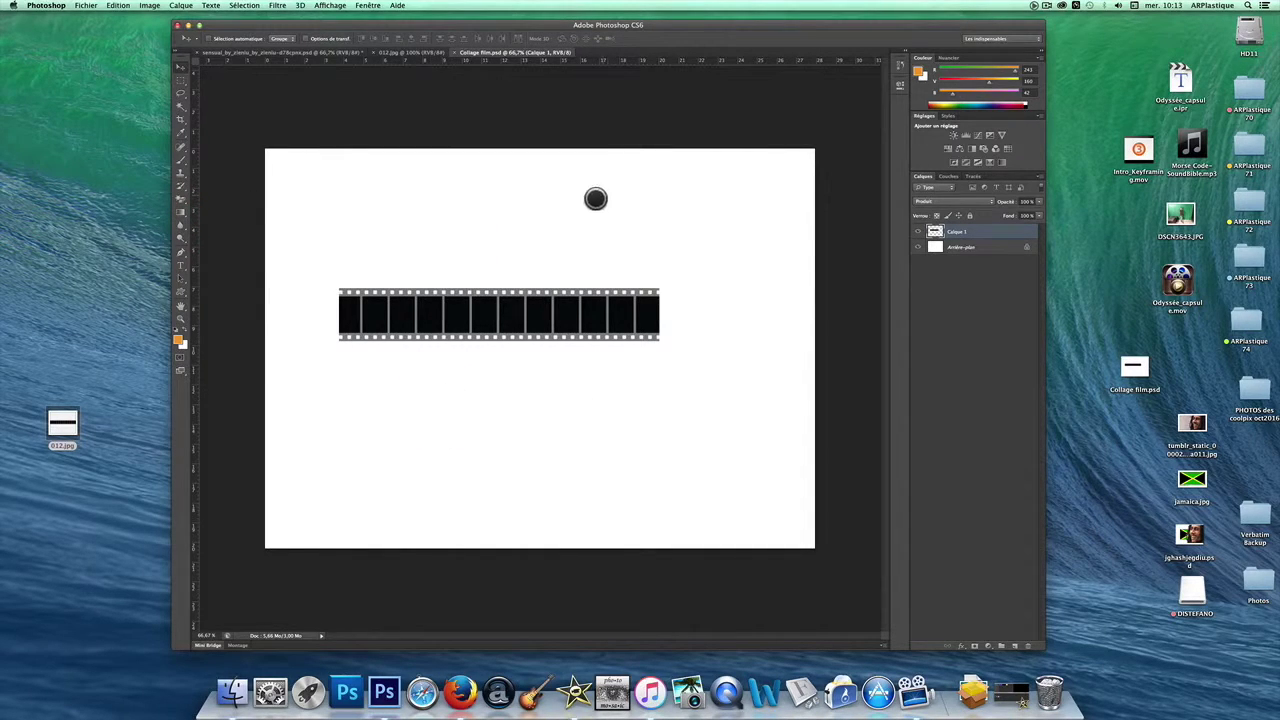
drag(497, 292, 517, 294)
drag(594, 310, 555, 246)
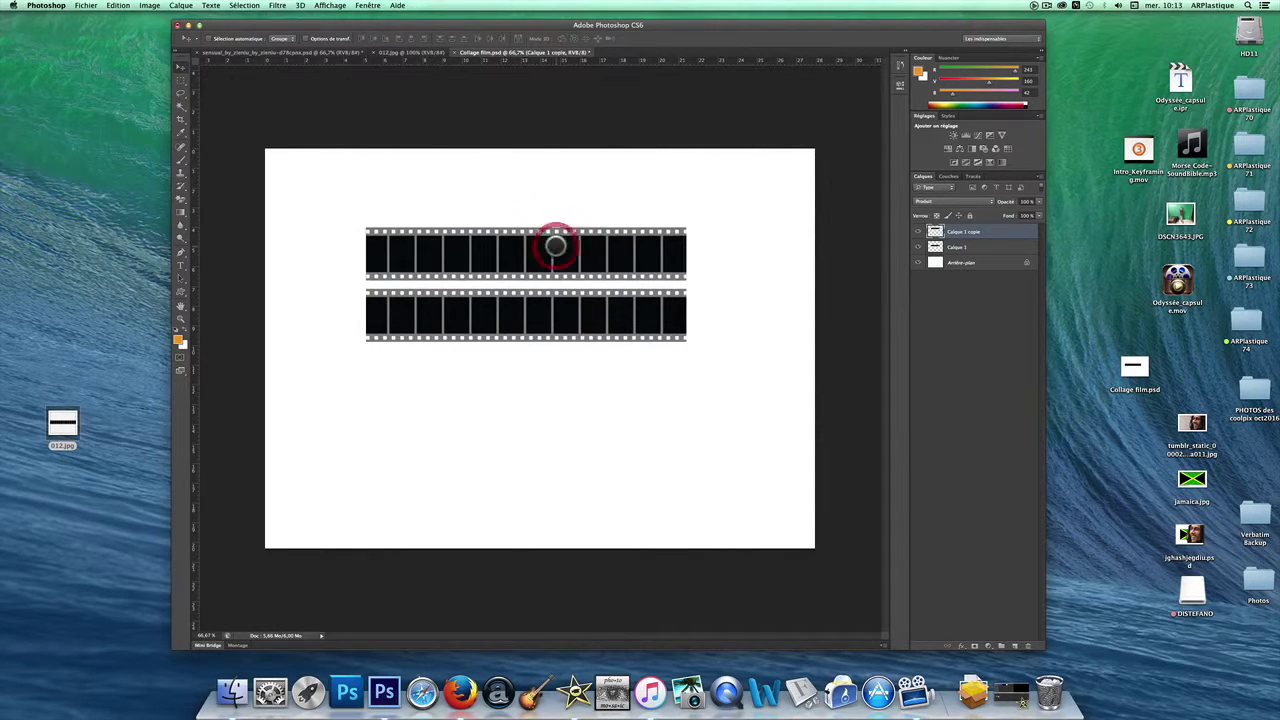
key(super+t)
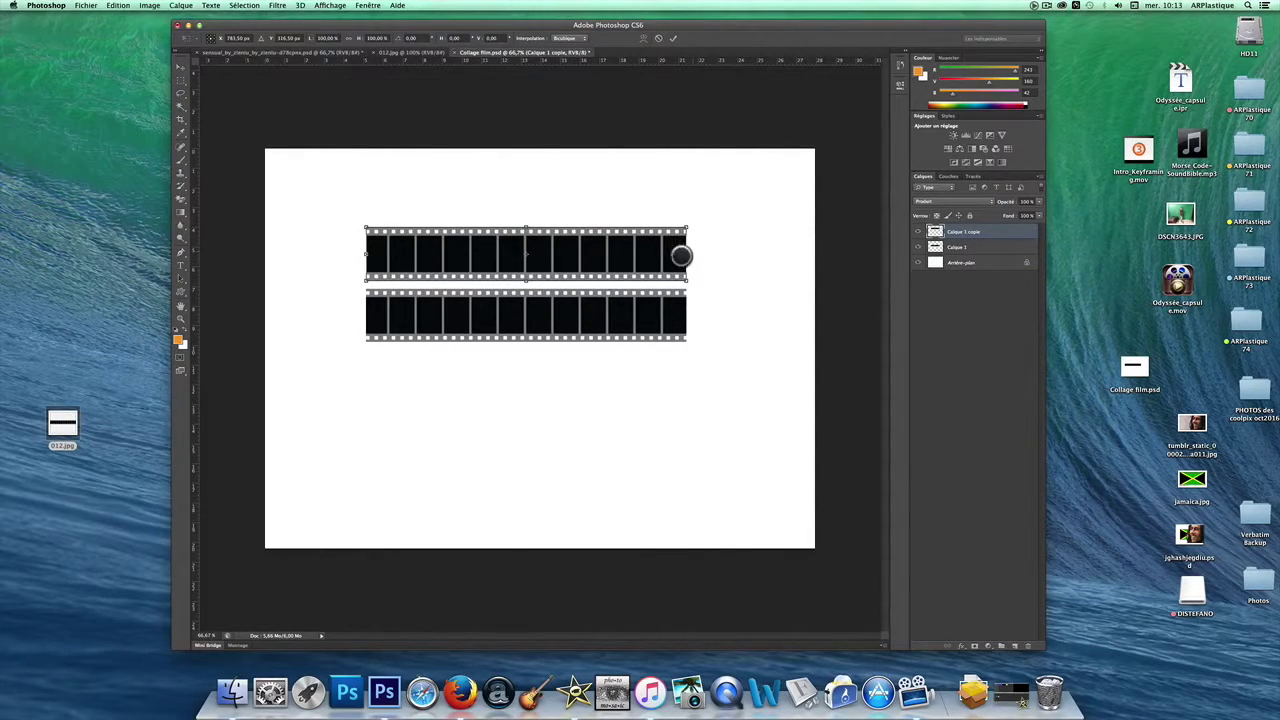
drag(684, 229, 612, 257)
key(Return)
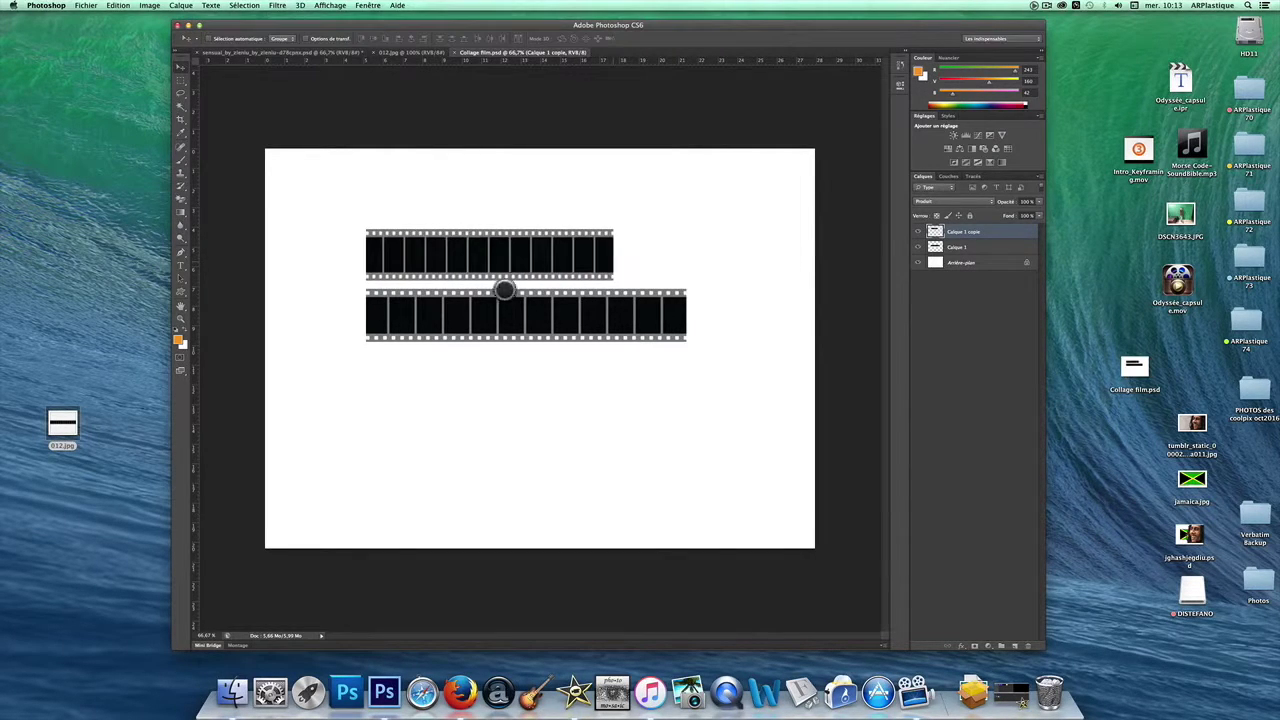
Duplicate the narrowed strip to its right and line up the two strips end to end as one row.
key(super+j)
drag(501, 256, 711, 251)
right_click(512, 257)
click(537, 263)
drag(491, 254, 439, 252)
drag(646, 251, 635, 251)
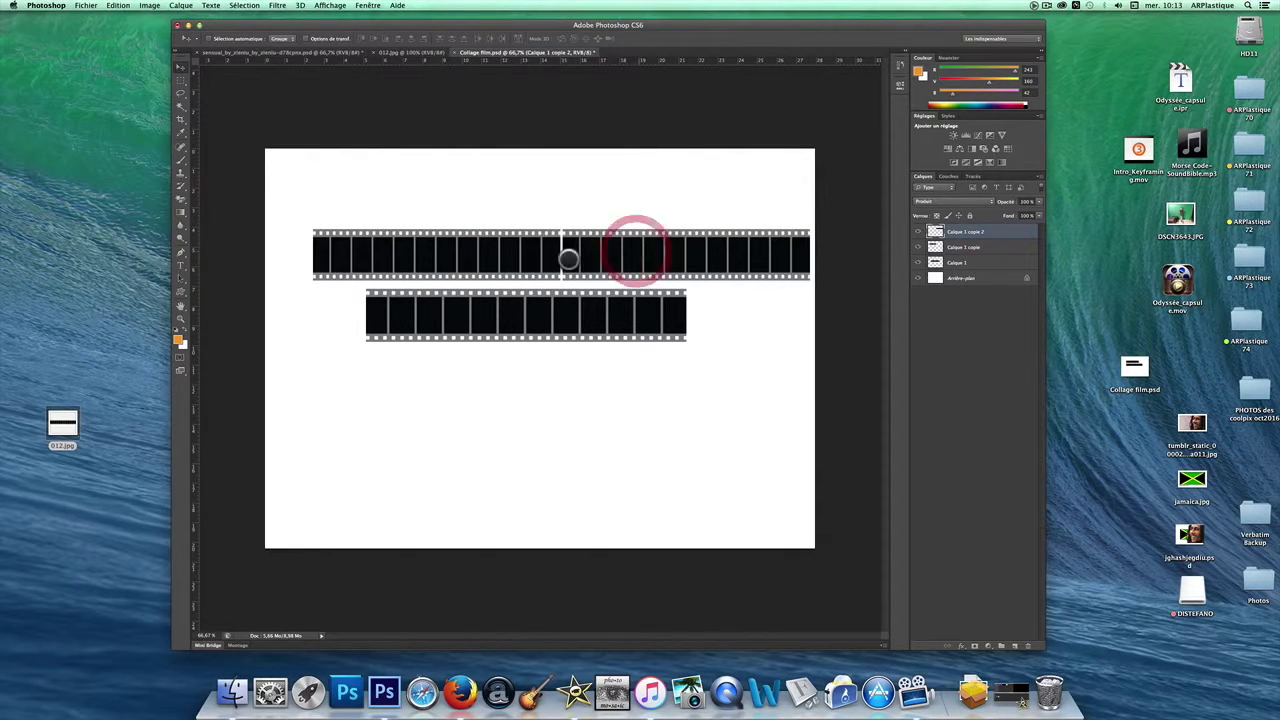
Scale down the lower film strip and place a duplicate of it to its right.
click(537, 318)
key(super+t)
drag(686, 291, 556, 310)
drag(497, 322, 625, 298)
key(super+s)
key(Return)
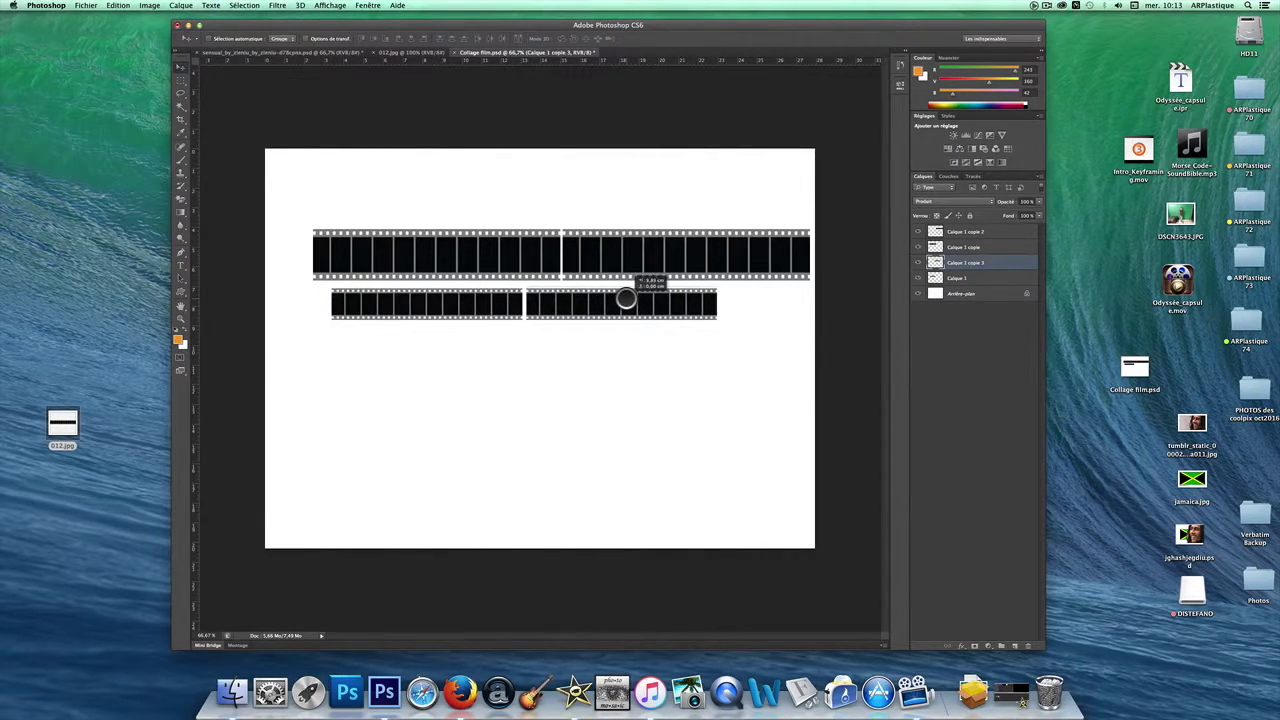
Narrow the right-hand small film strip horizontally, apply the transformation and save the document.
key(super+t)
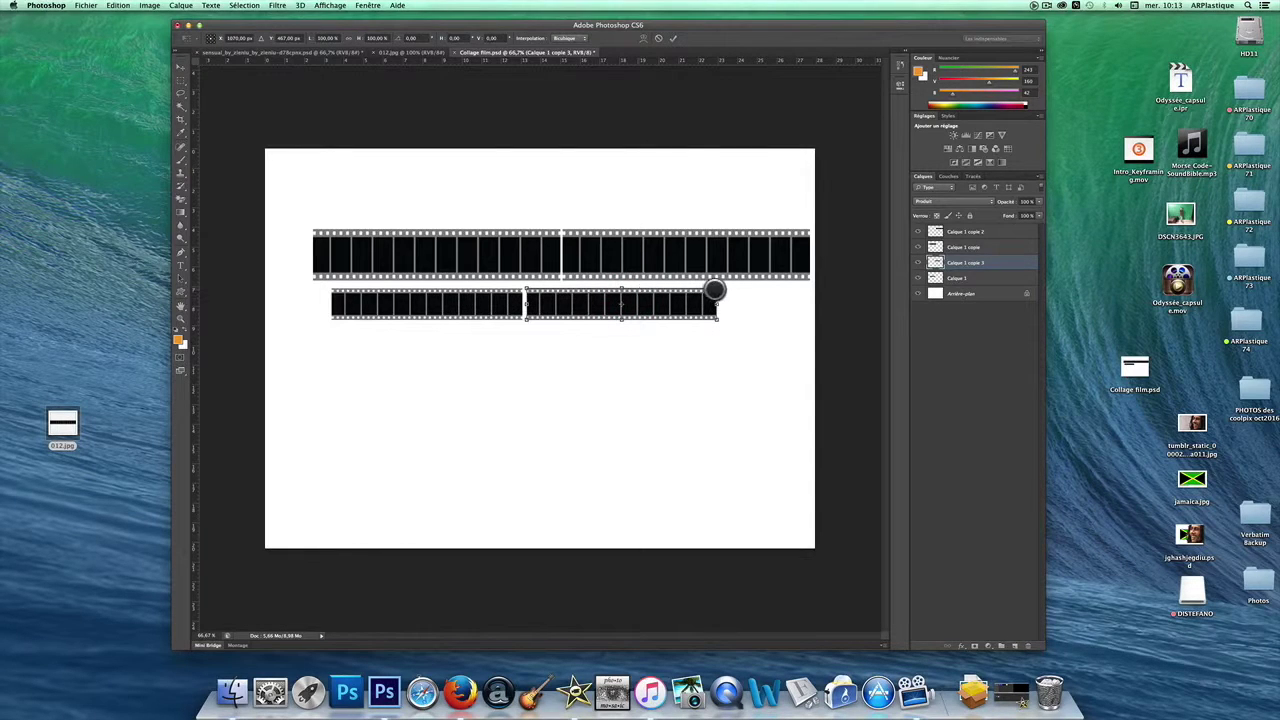
drag(714, 305, 682, 305)
key(super+s)
key(Return)
Narrow the left-hand small film strip on Calque 1 to about 87% width, applying the transformation while saving.
right_click(406, 306)
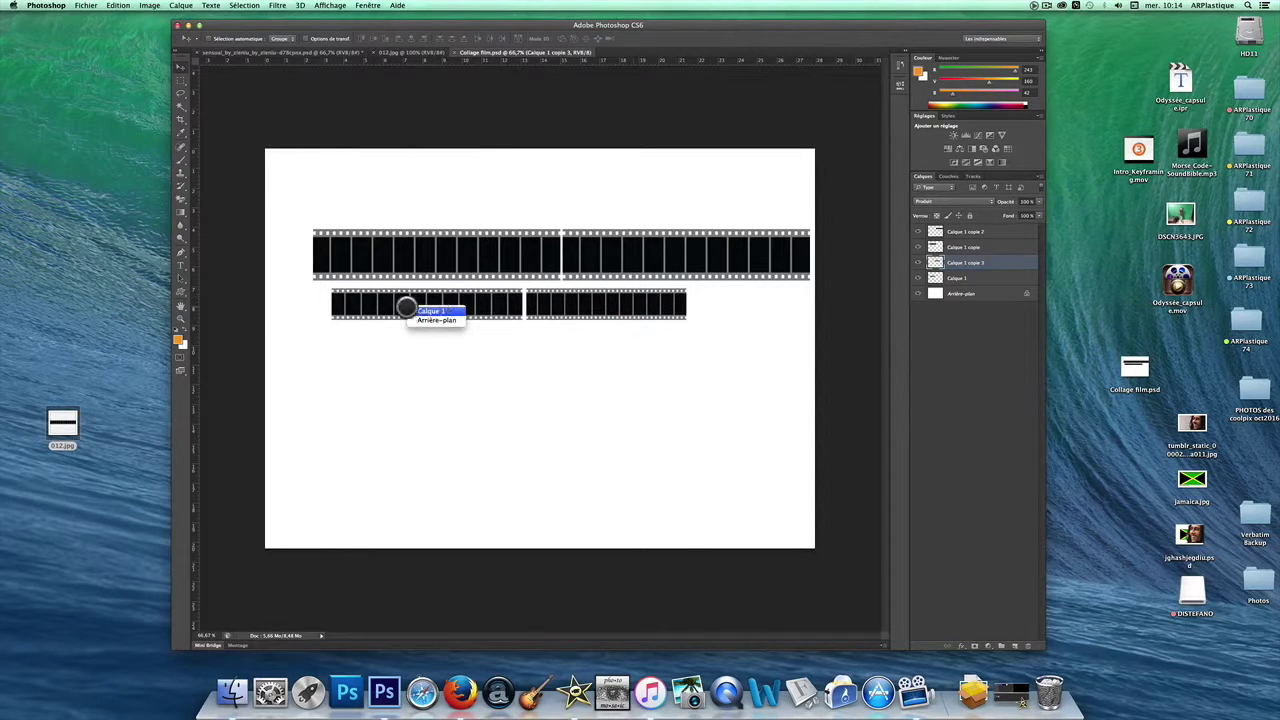
click(437, 309)
key(super+t)
drag(523, 304, 497, 302)
key(super+s)
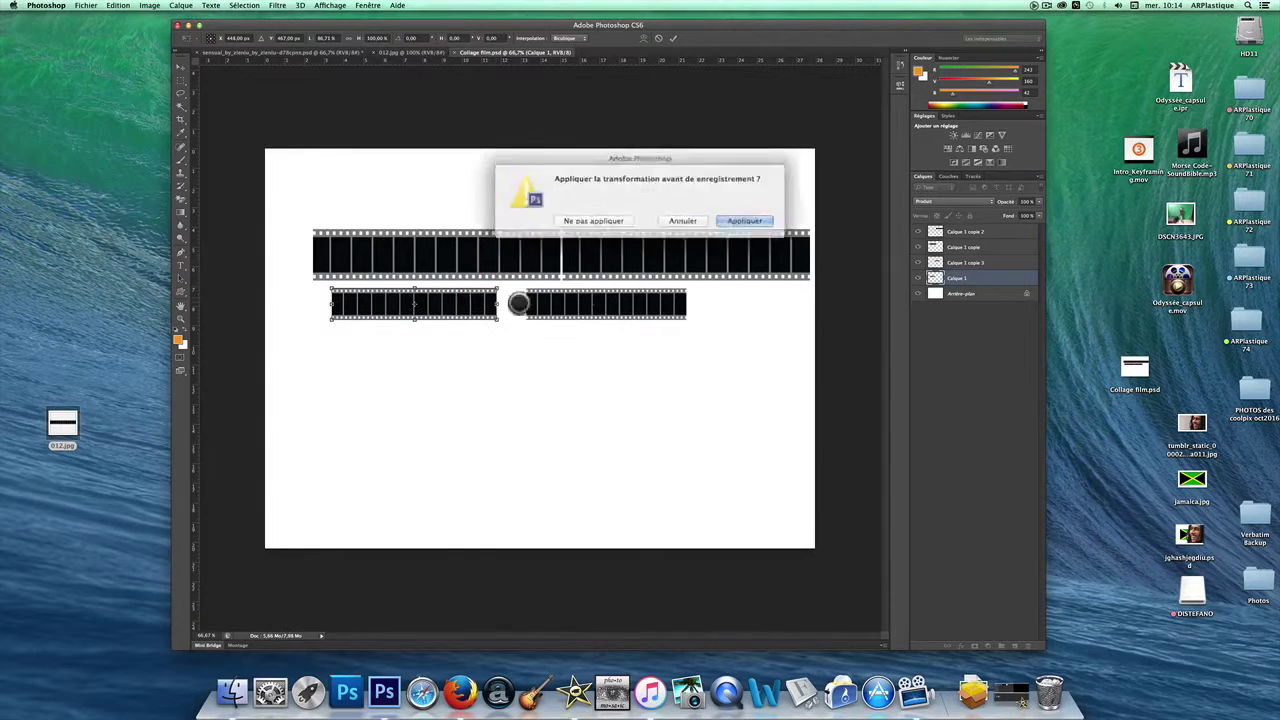
key(Return)
Add a third small film strip on the right and space the three strips evenly as a row below the large ones.
drag(576, 300, 704, 301)
right_click(587, 304)
click(611, 308)
drag(627, 303, 610, 303)
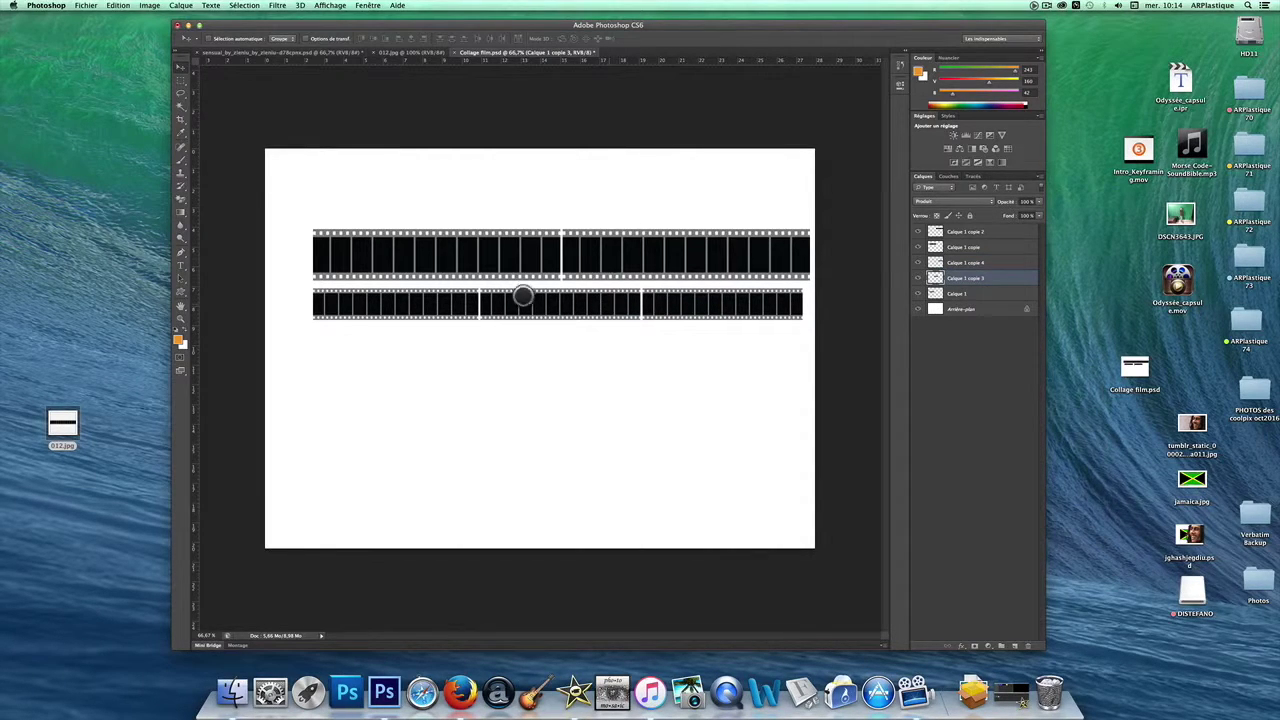
Duplicate both large film strips into a row below the small strips and adjust their horizontal positions.
click(621, 254)
drag(620, 252, 352, 346)
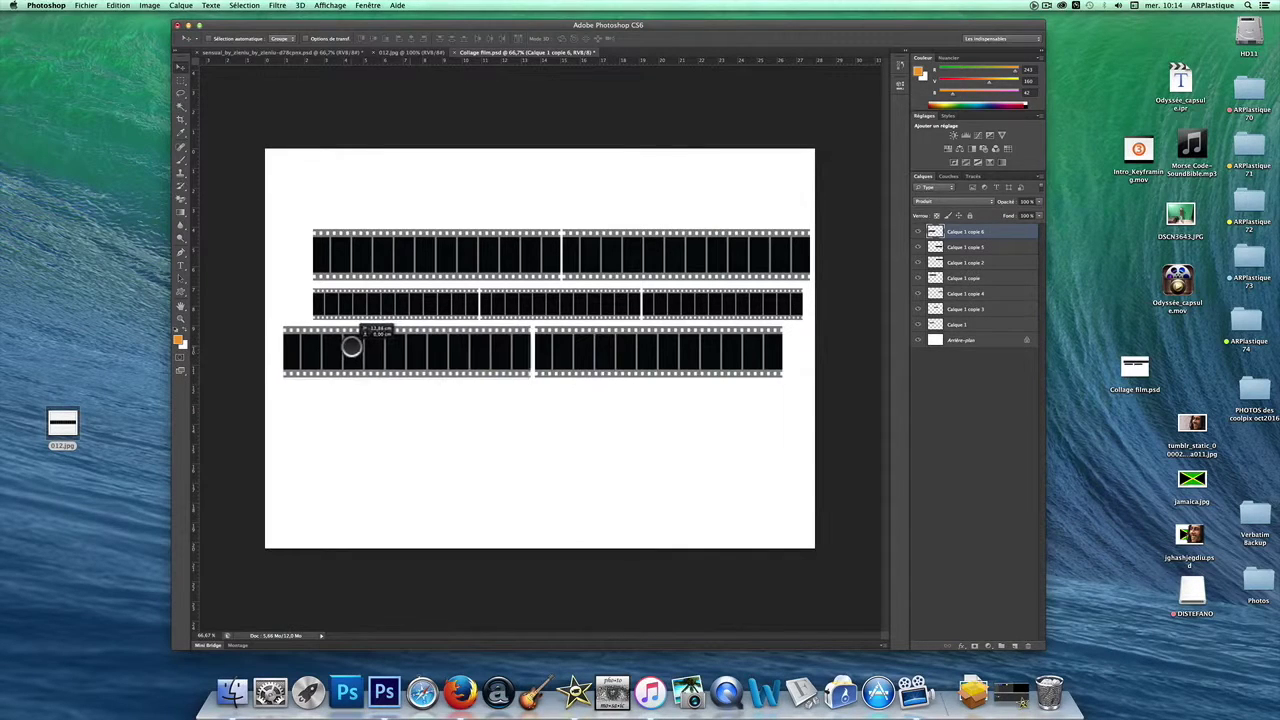
right_click(609, 350)
click(609, 349)
drag(580, 349, 591, 349)
right_click(457, 349)
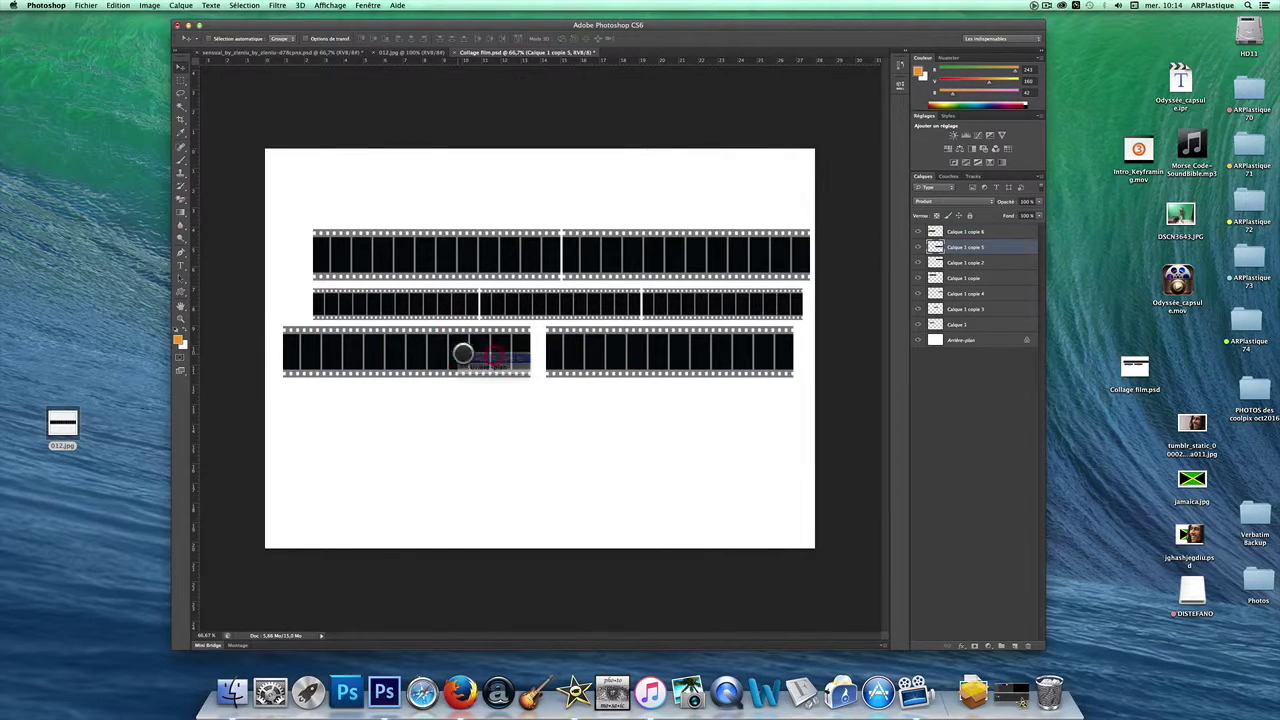
click(465, 353)
drag(462, 353, 472, 353)
Duplicate two small film strips into a centred row beneath the lower row of large strips.
click(433, 306)
drag(423, 299, 639, 396)
right_click(460, 392)
click(467, 397)
drag(449, 397, 472, 396)
Place a duplicate of a large film strip beneath the lower row of small strips, near the canvas centre.
right_click(592, 346)
click(617, 345)
drag(617, 343, 489, 437)
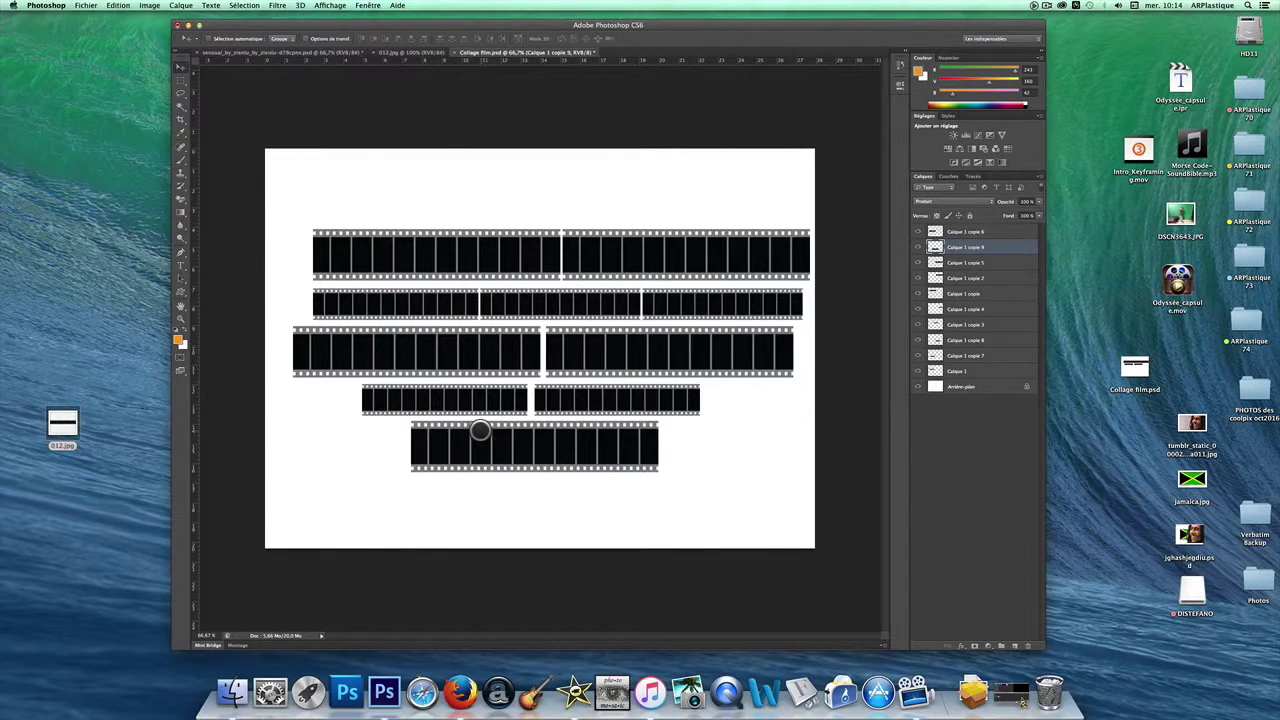
Select all the film strip layers from Calque 1 copie 6 to Calque 1, scale them down slightly and recentre them on the canvas.
click(957, 230)
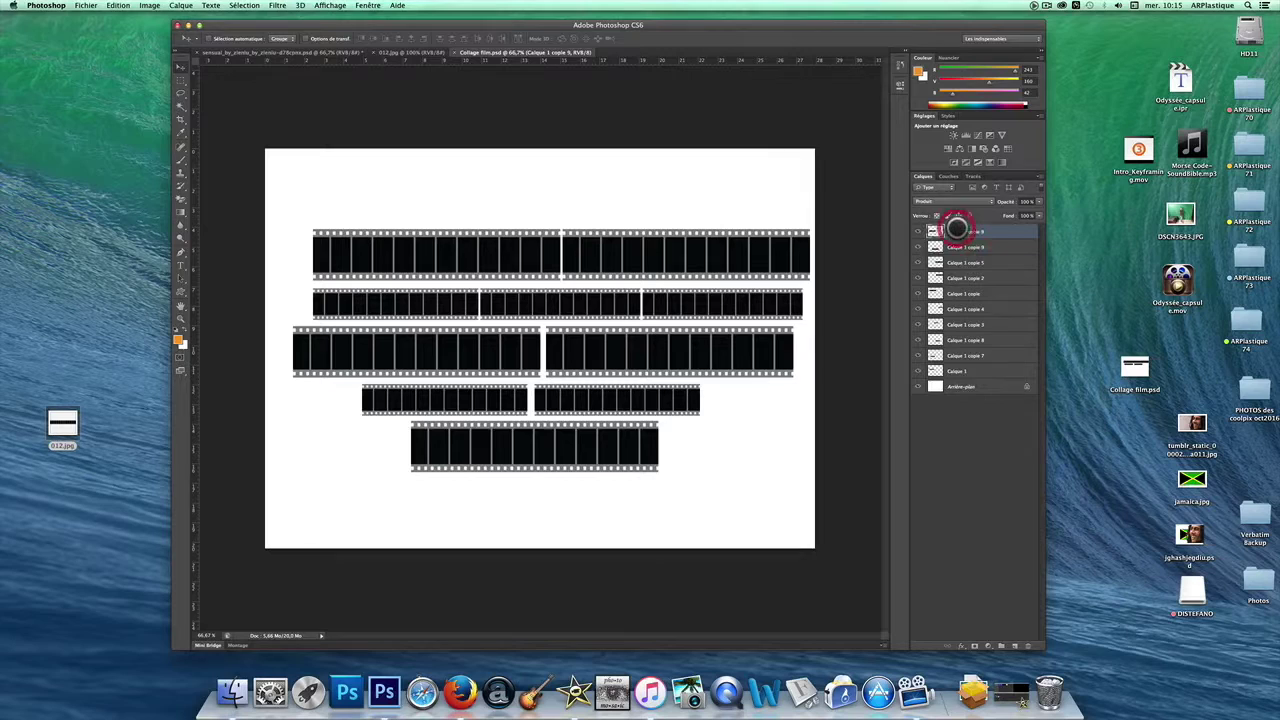
shift+click(962, 370)
key(super+t)
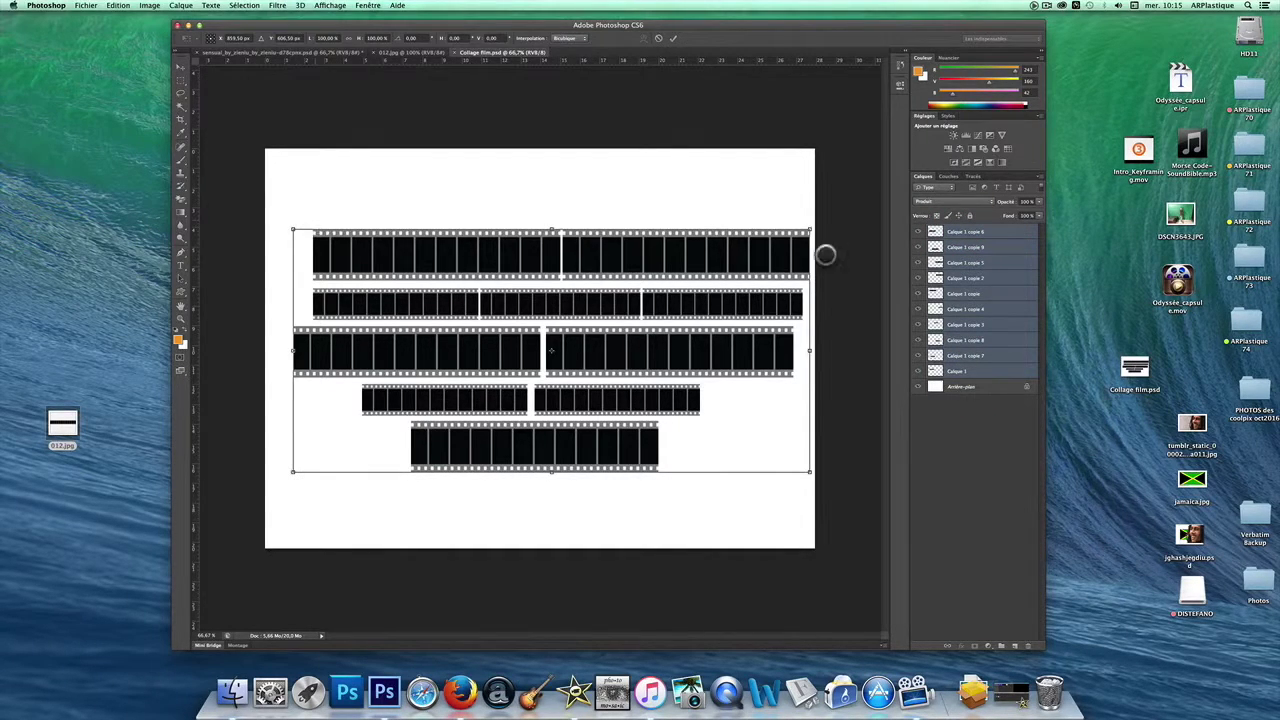
drag(806, 230, 766, 247)
drag(602, 297, 599, 261)
drag(298, 446, 277, 456)
drag(791, 457, 789, 463)
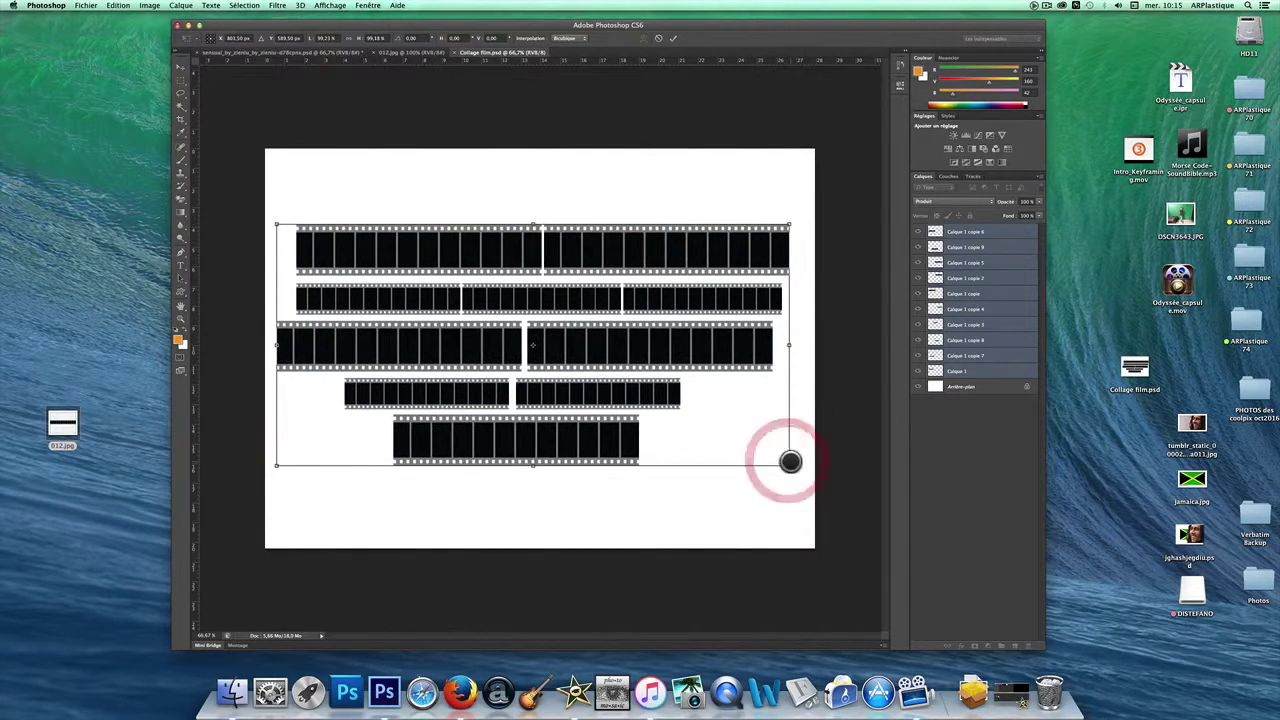
key(Return)
Duplicate the bottom film strip and position the copy centred above the top row.
right_click(518, 434)
click(556, 438)
drag(543, 436, 560, 191)
key(Up)
key(Up)
Nudge the three small film strips in the third row up, closer to the large strips above.
right_click(462, 292)
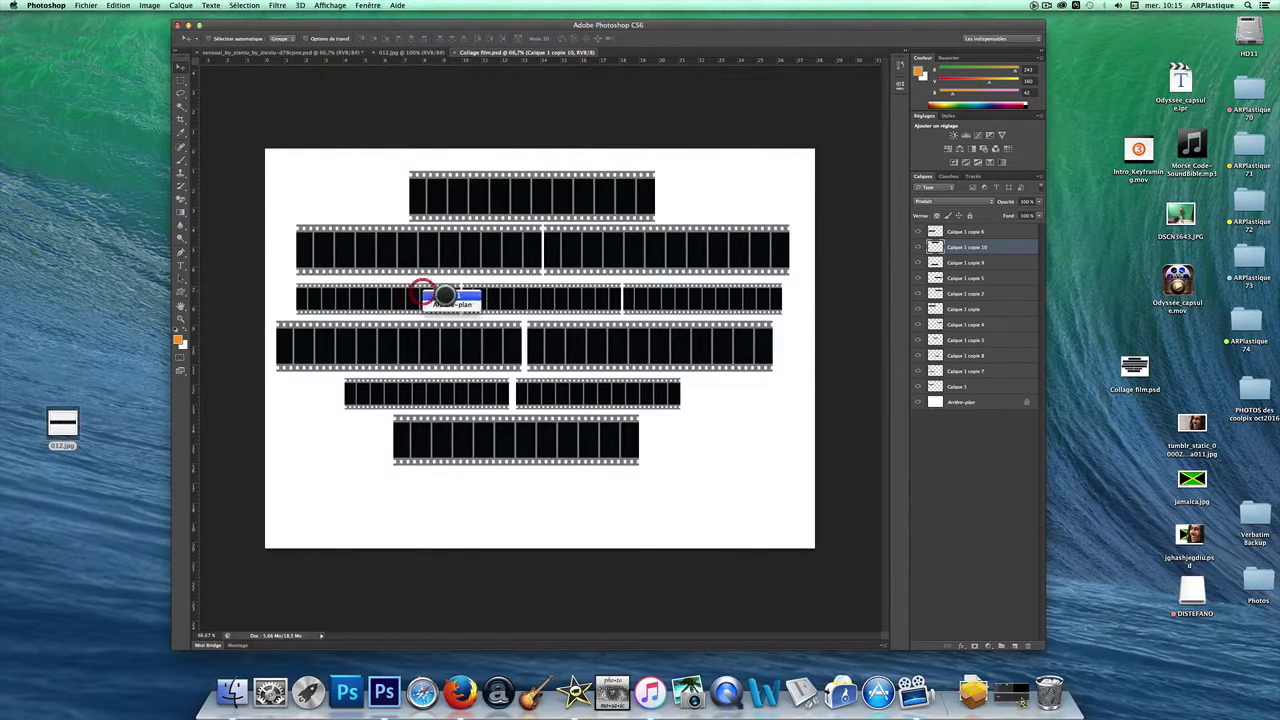
click(446, 294)
key(Up)
key(Up)
key(Up)
key(Up)
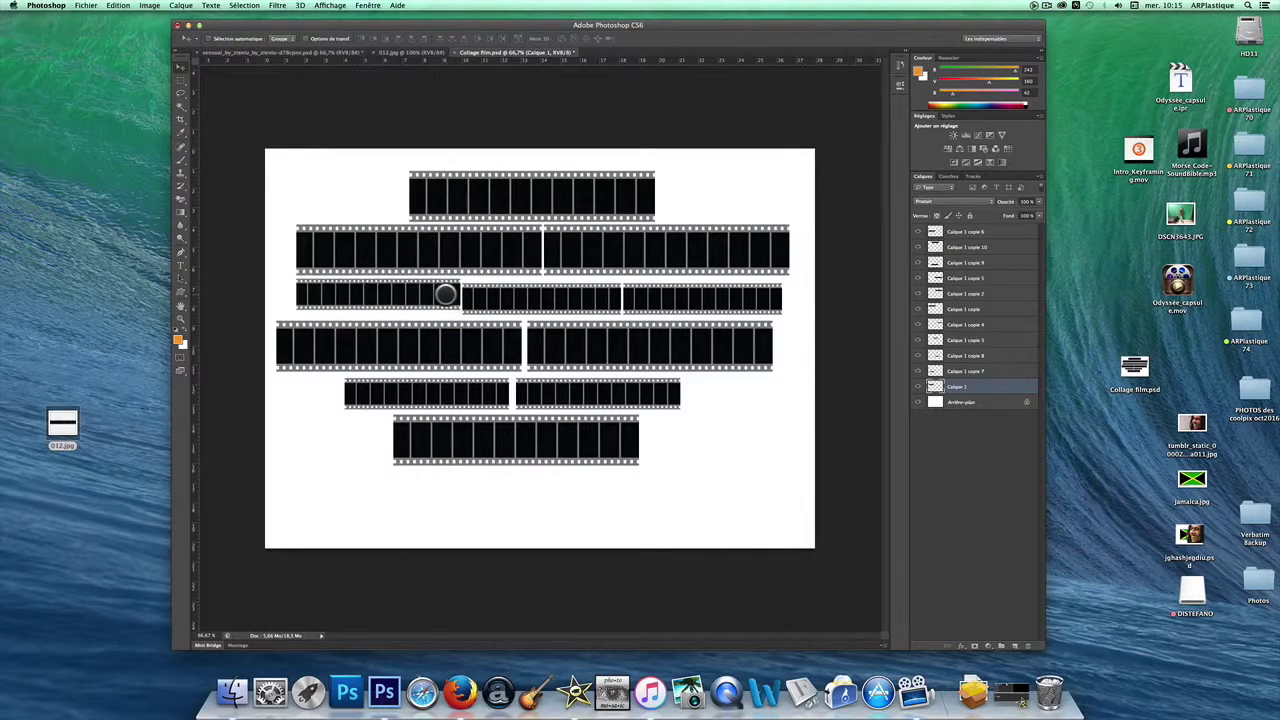
click(537, 290)
key(Up)
key(Up)
key(Up)
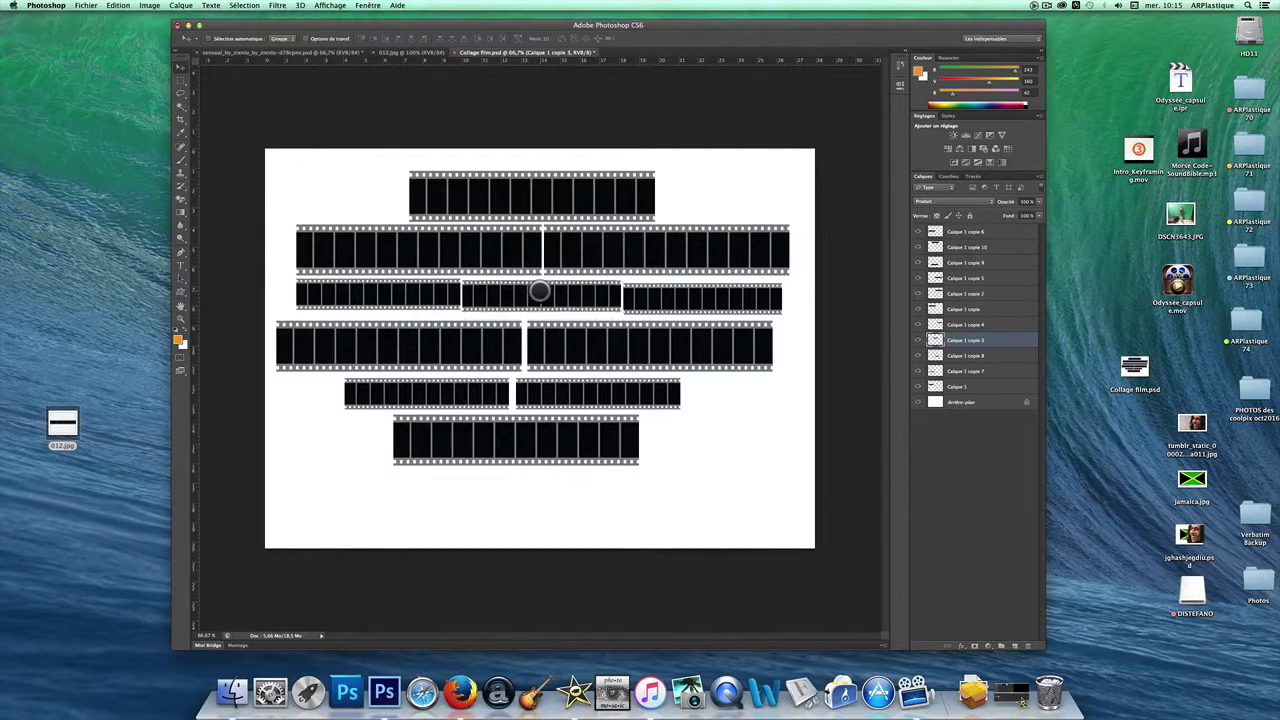
click(677, 290)
key(Up)
key(Up)
key(Up)
key(Up)
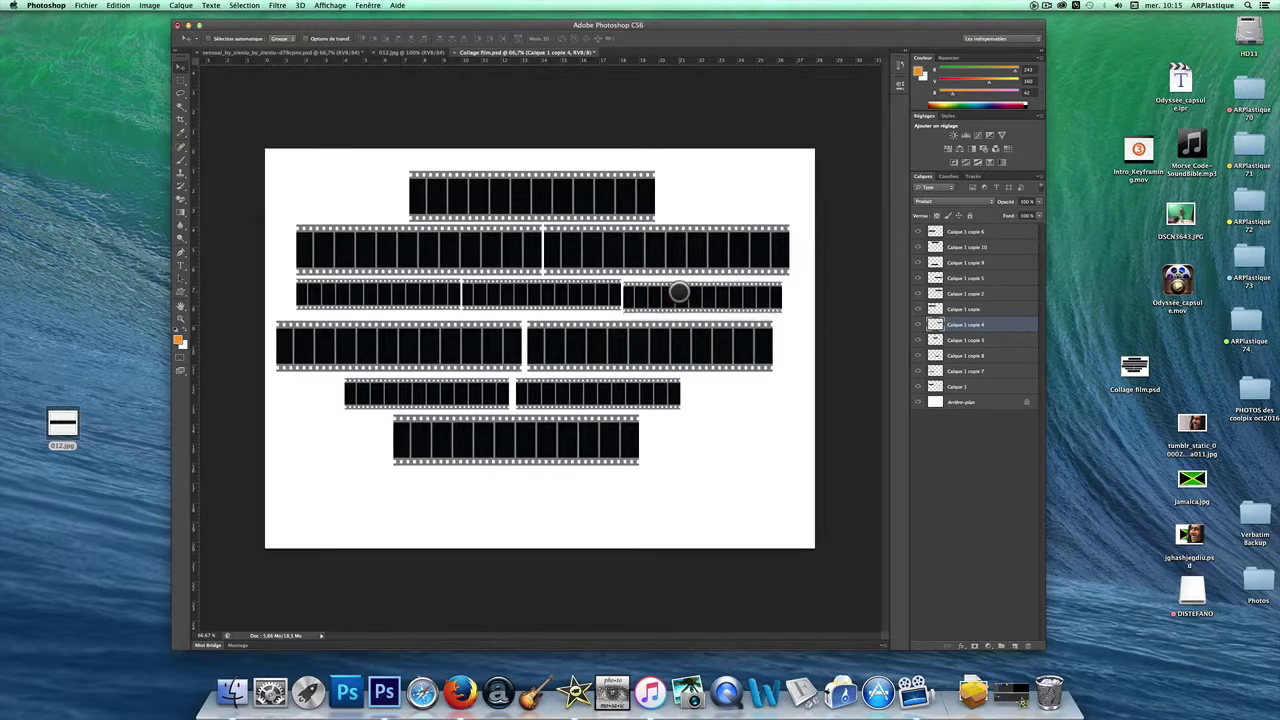
Nudge the right-hand large film strip in the fourth row up, closer to the small strips above it.
click(645, 342)
key(Up)
key(Up)
key(Up)
key(Up)
key(Up)
key(Up)
key(Up)
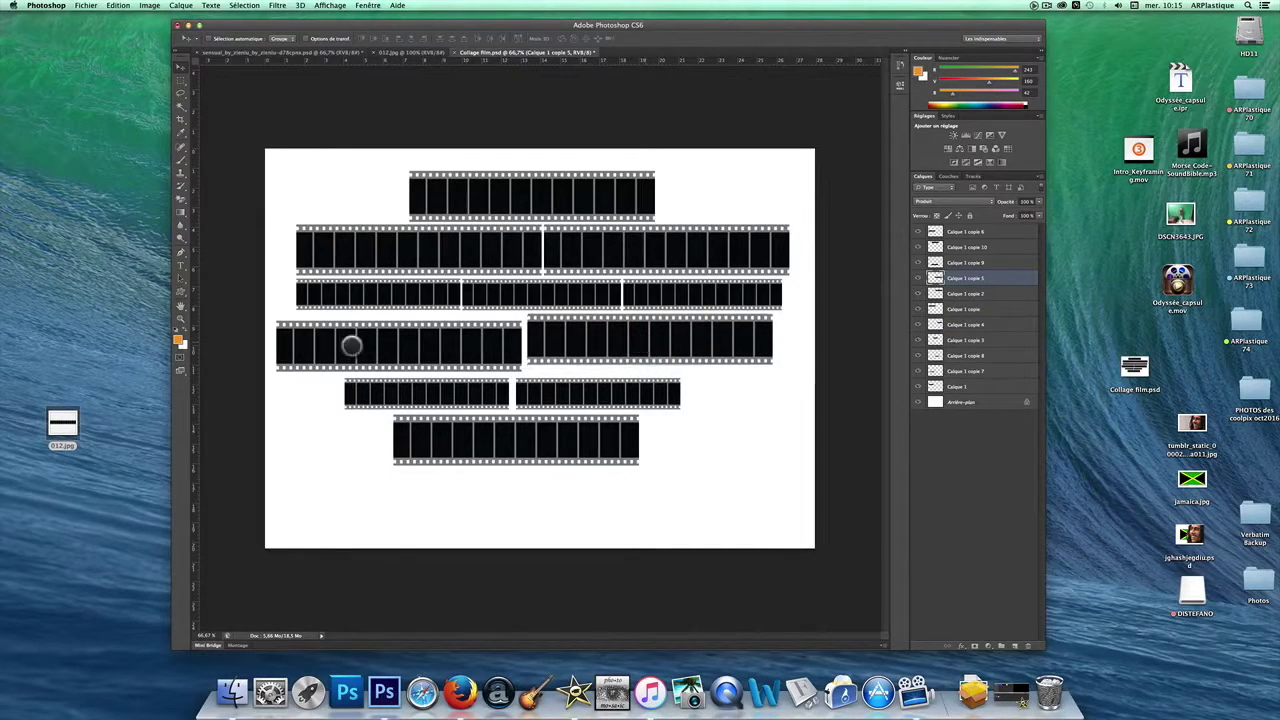
Try to nudge the left-hand large film strip in the fourth row up and right to meet its neighbour.
click(424, 345)
key(Up)
key(Up)
key(Up)
key(Up)
key(Up)
key(Up)
key(Up)
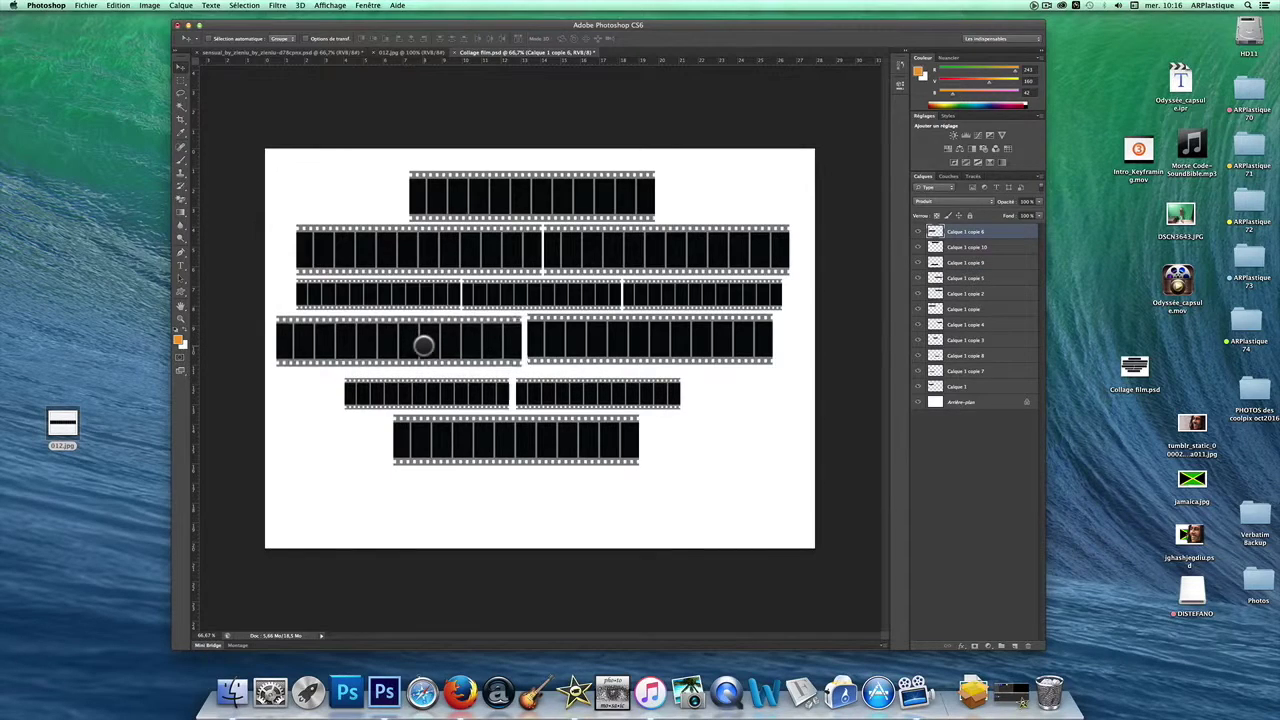
key(Right)
key(Right)
key(Right)
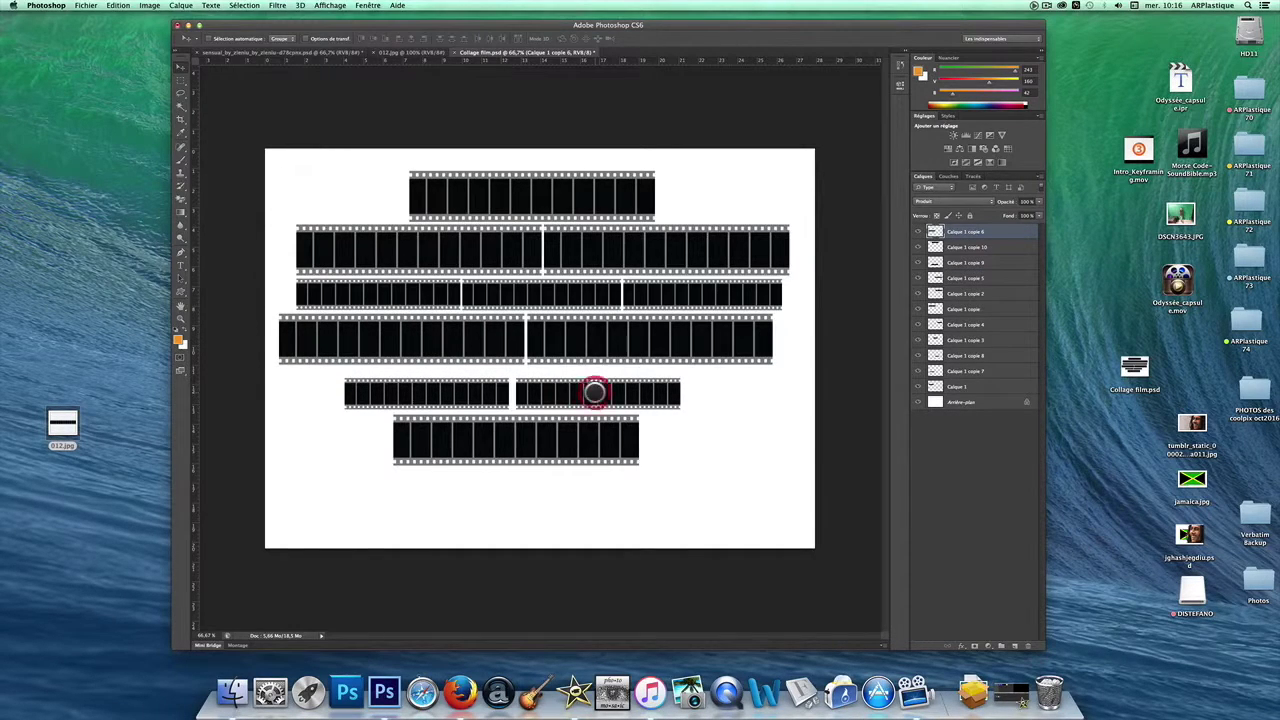
Undo the recent moves of the left-hand large film strip in the fourth row.
drag(566, 392, 568, 385)
key(super+z)
right_click(578, 389)
click(454, 296)
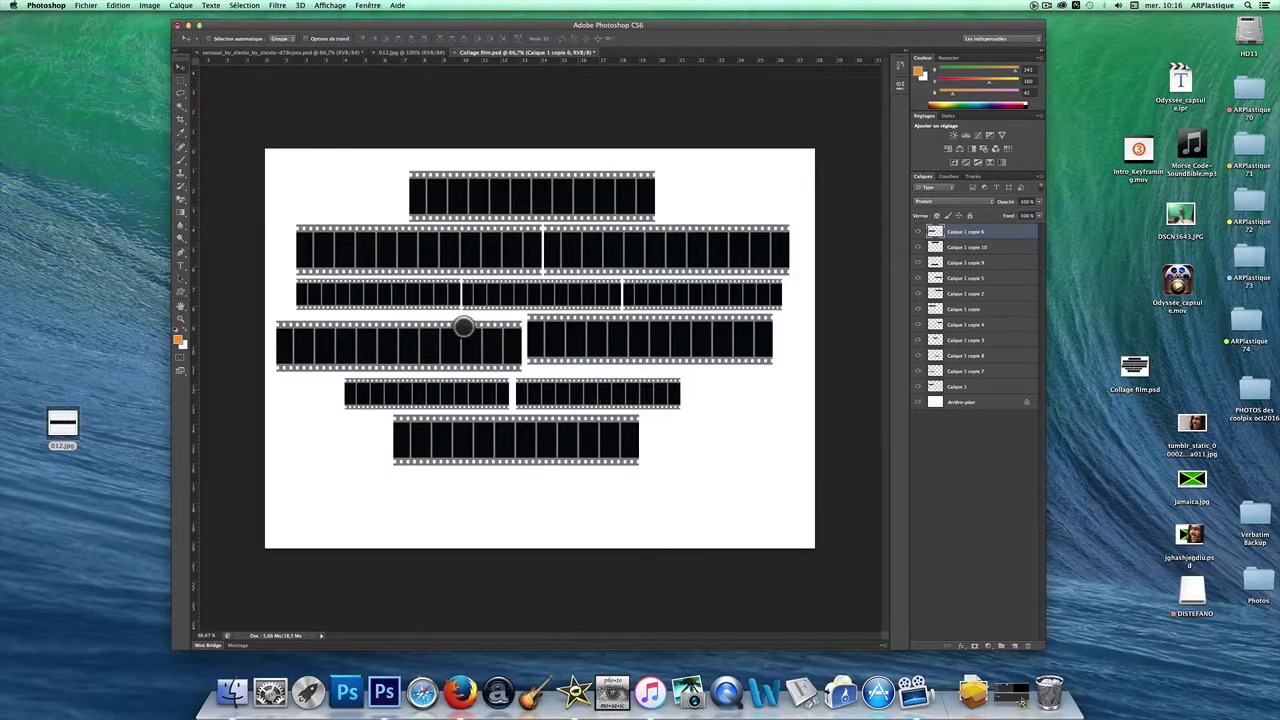
key(super+alt+z)
key(shift+Up)
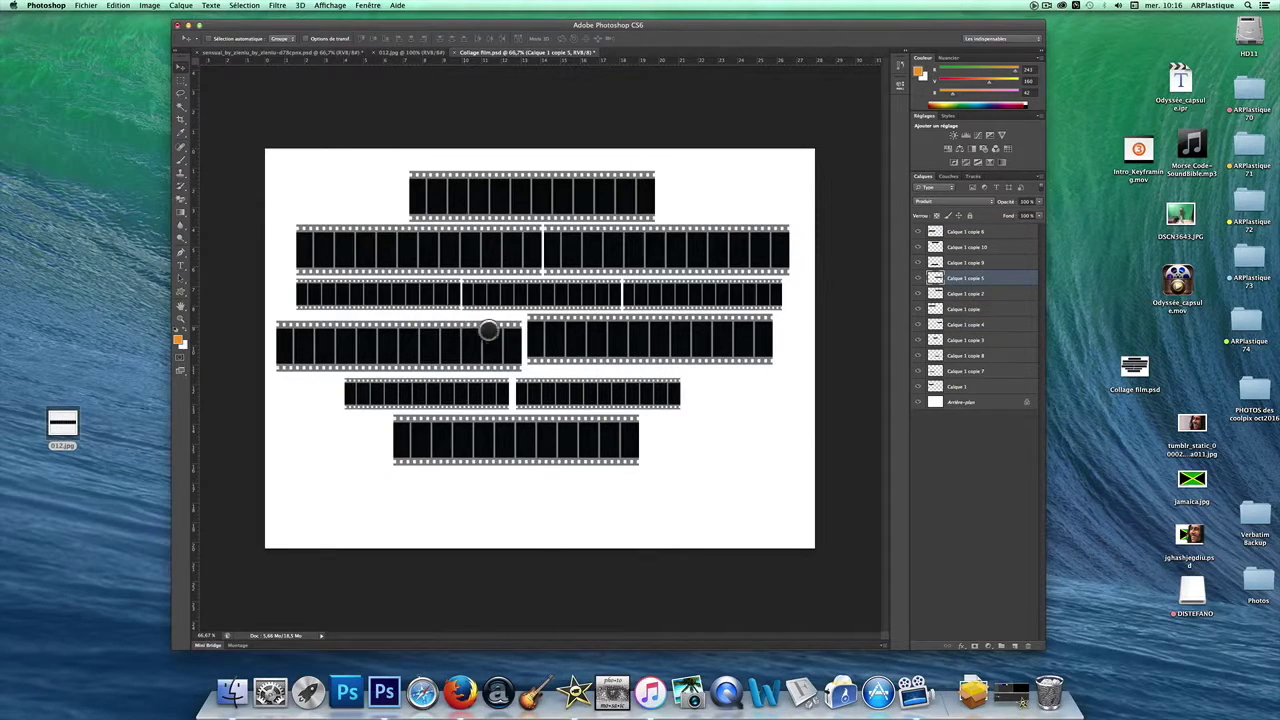
Align the left-hand large strip in the fourth row with its neighbour, and raise the left-hand small strip beneath it.
click(514, 335)
drag(462, 329, 465, 322)
click(463, 383)
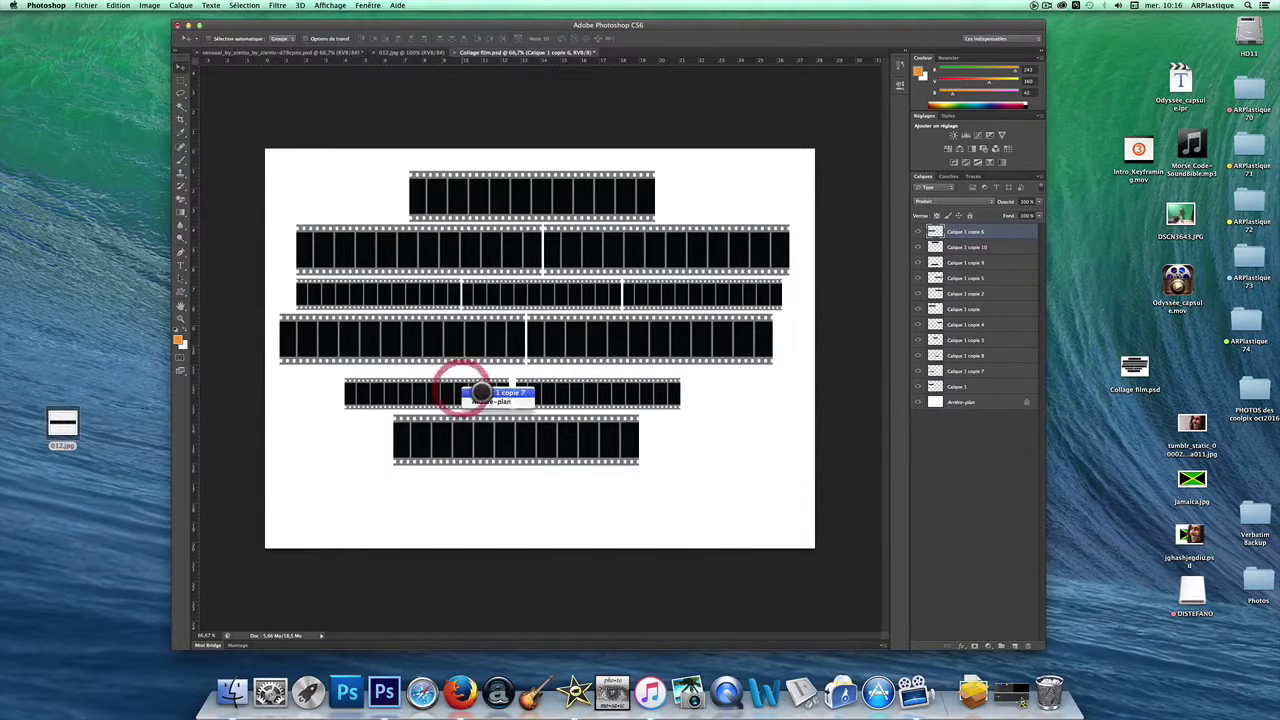
mouse_move(483, 395)
mouse_down()
mouse_move(489, 372)
mouse_move(483, 385)
mouse_up()
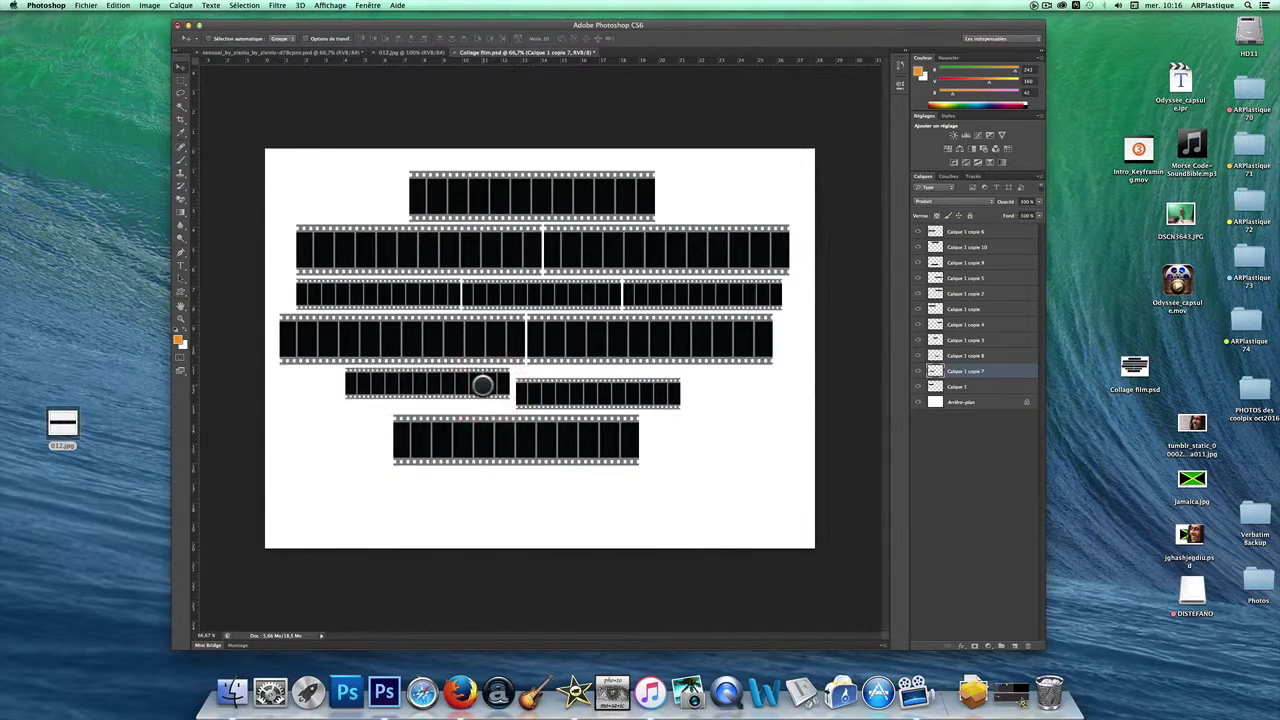
Nudge the right-hand small strip in the fifth row up and left until it lines up with the left-hand one.
click(582, 390)
key(Up)
key(Up)
key(Up)
key(Up)
key(Up)
key(Up)
key(Up)
key(Up)
key(Up)
key(Up)
key(Up)
key(Up)
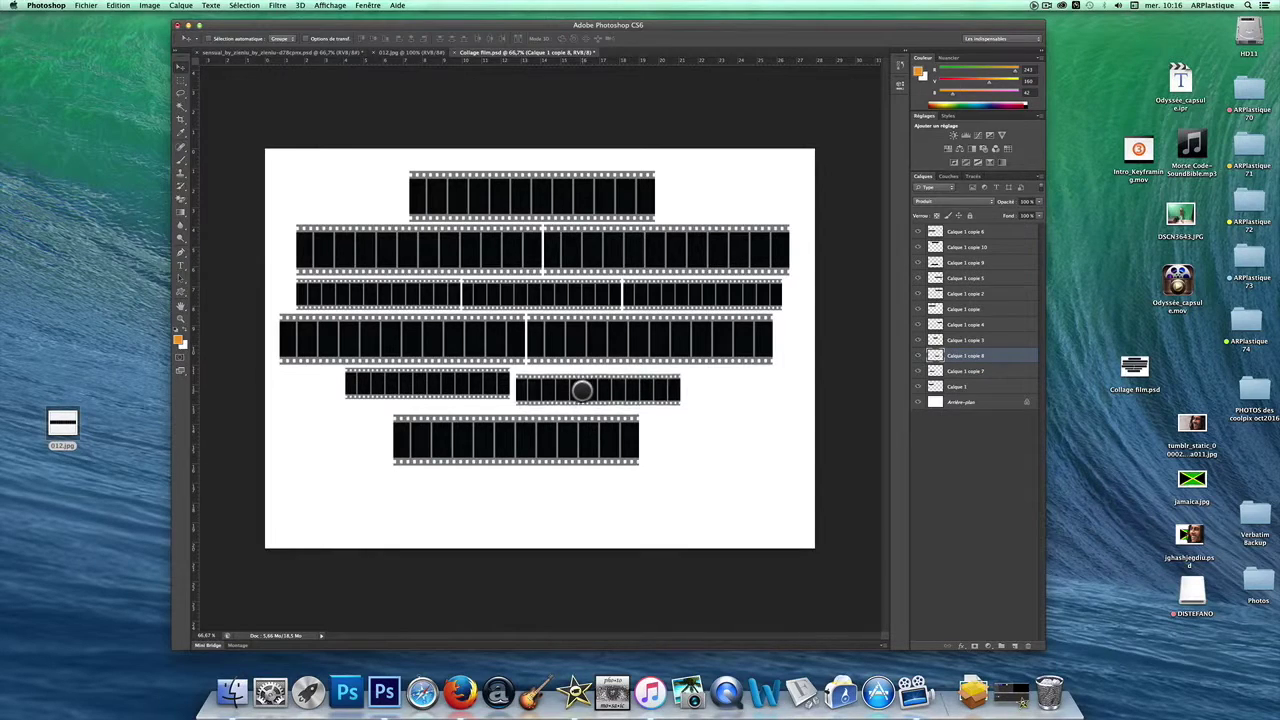
key(Up)
key(Up)
key(Up)
key(Up)
key(Left)
key(Left)
key(Left)
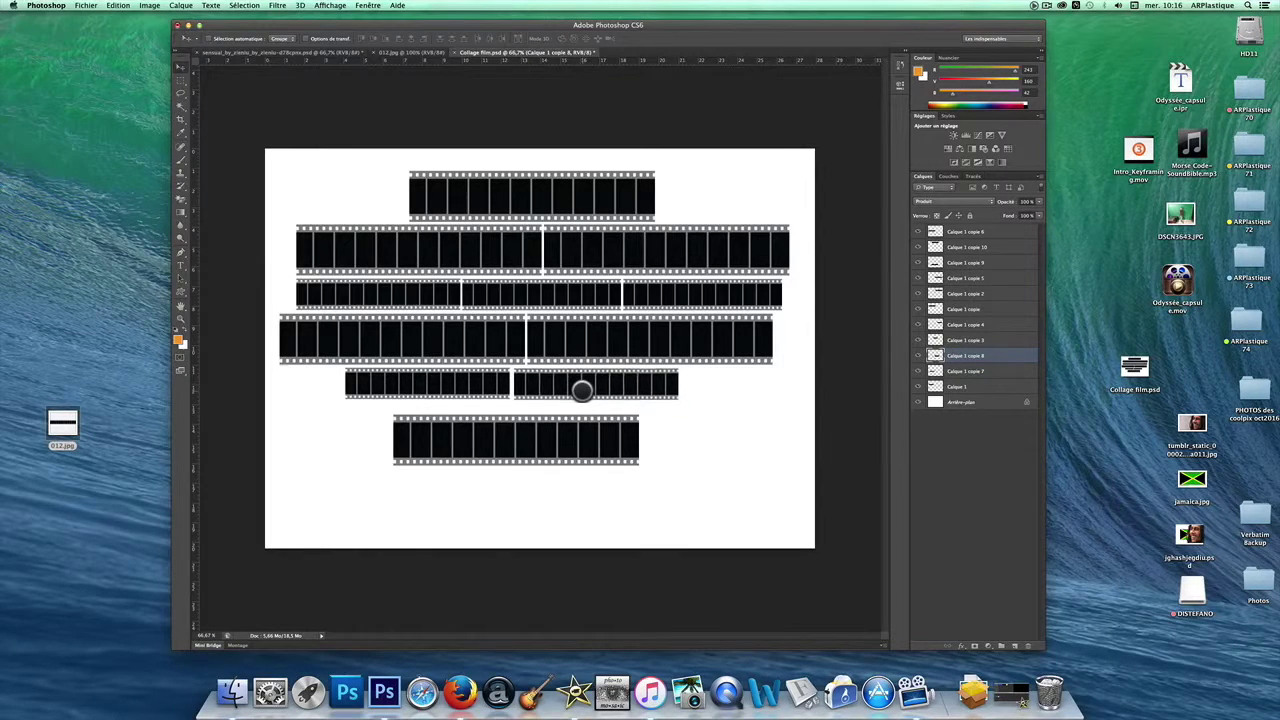
Nudge the bottom large film strip up, close beneath the row of small strips.
click(569, 441)
key(Up)
key(Up)
key(Up)
key(Up)
key(Up)
key(Up)
key(Up)
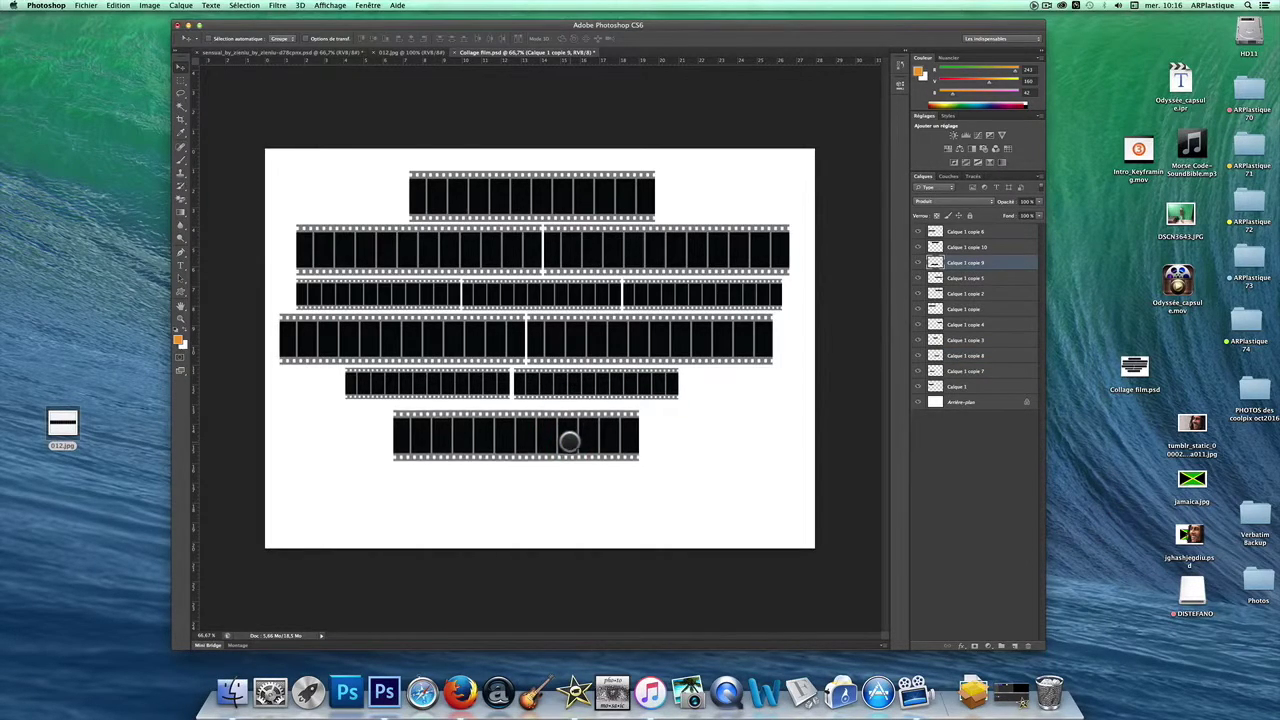
key(Up)
key(Up)
key(Up)
key(Up)
key(Up)
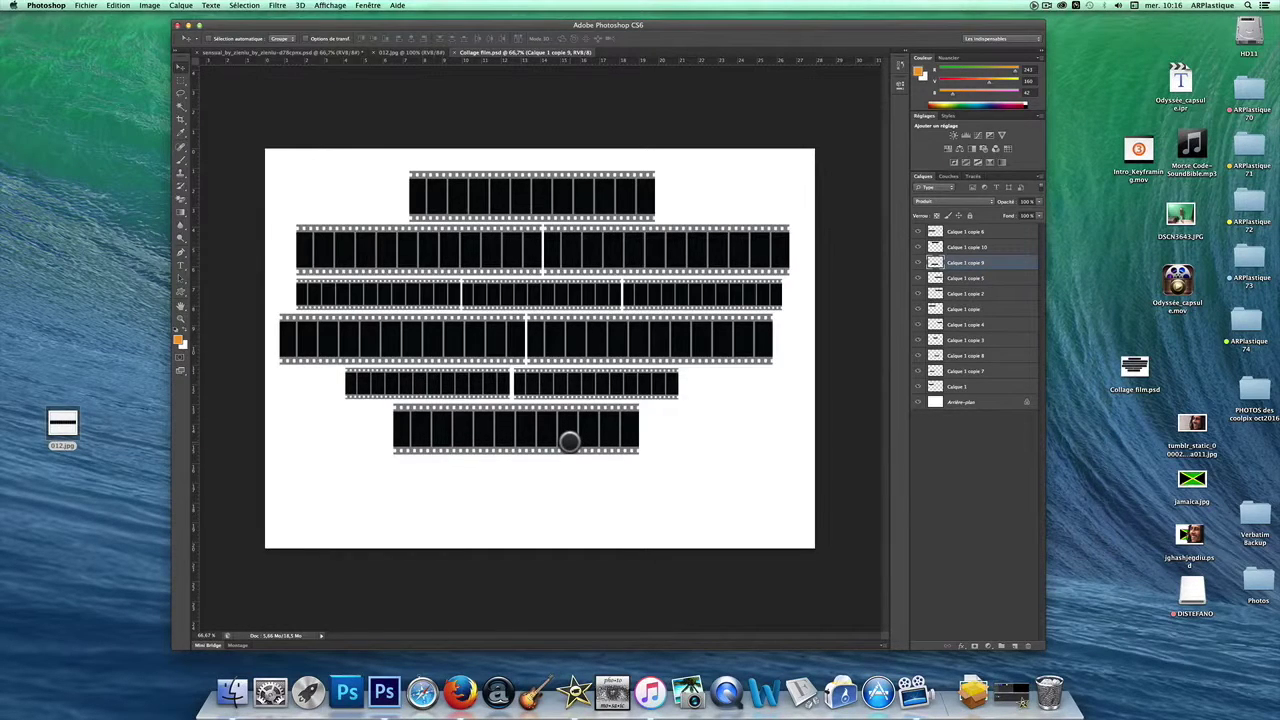
Select all the film-strip layers together and move them down toward the vertical middle of the canvas.
click(971, 231)
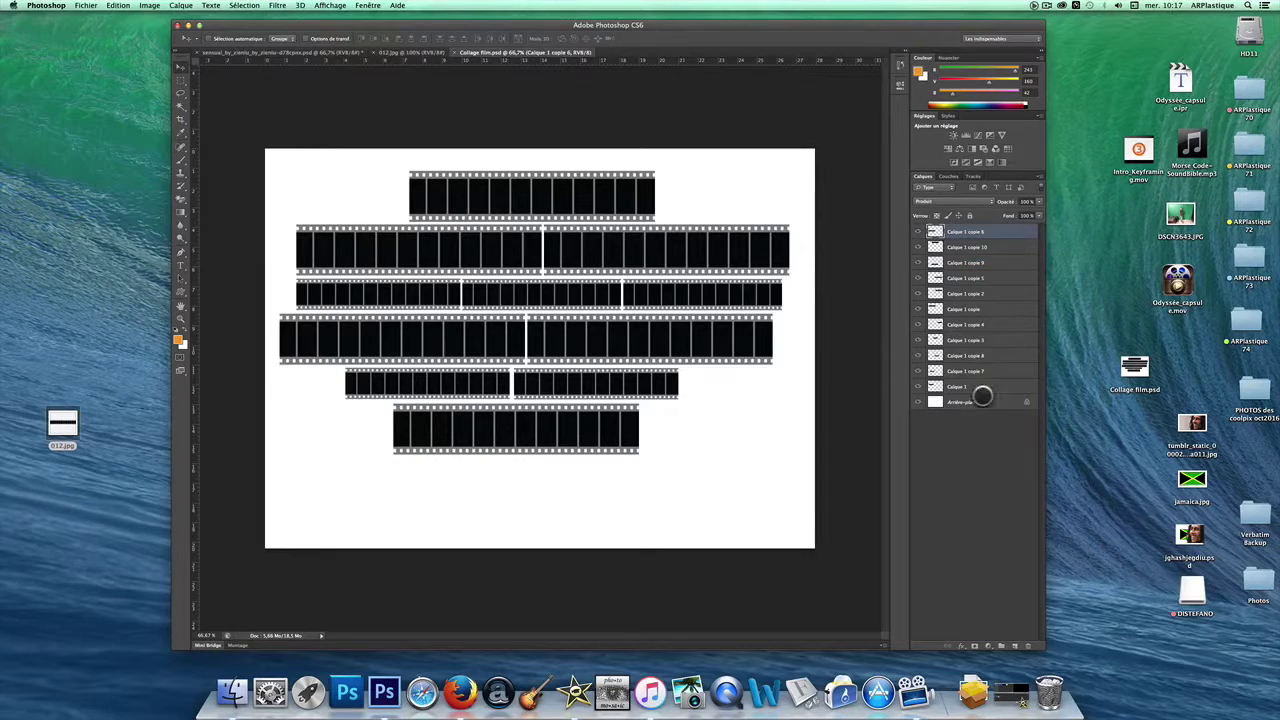
shift+click(980, 388)
drag(586, 266, 586, 283)
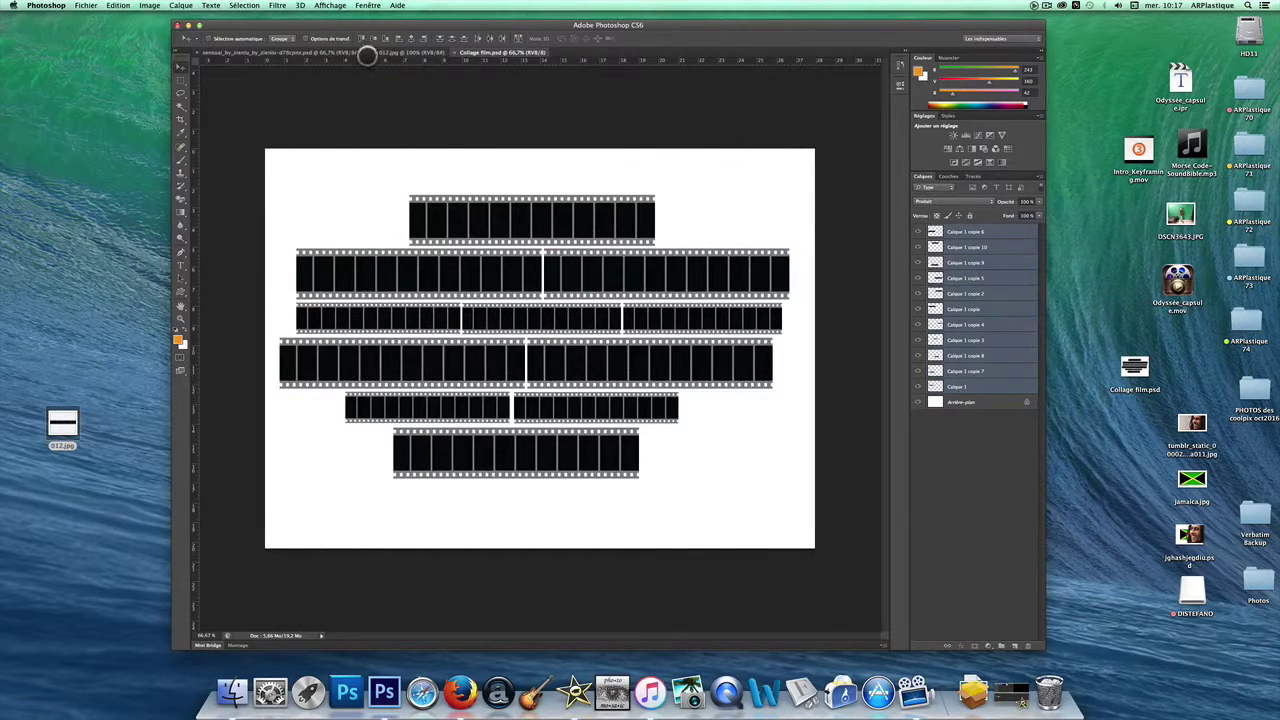
Close the 012.jpg document and copy the woman's portrait from its own document onto the film strips in Collage film.psd.
click(390, 53)
click(371, 53)
click(306, 52)
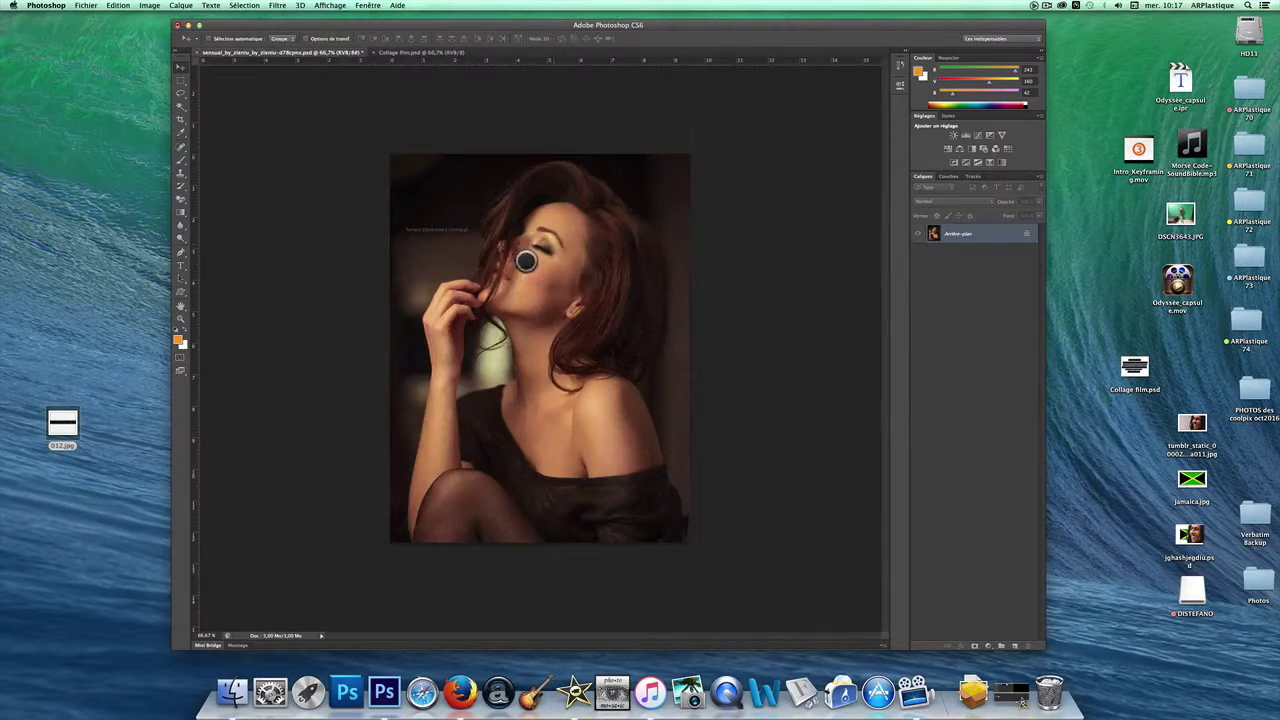
drag(427, 52, 517, 272)
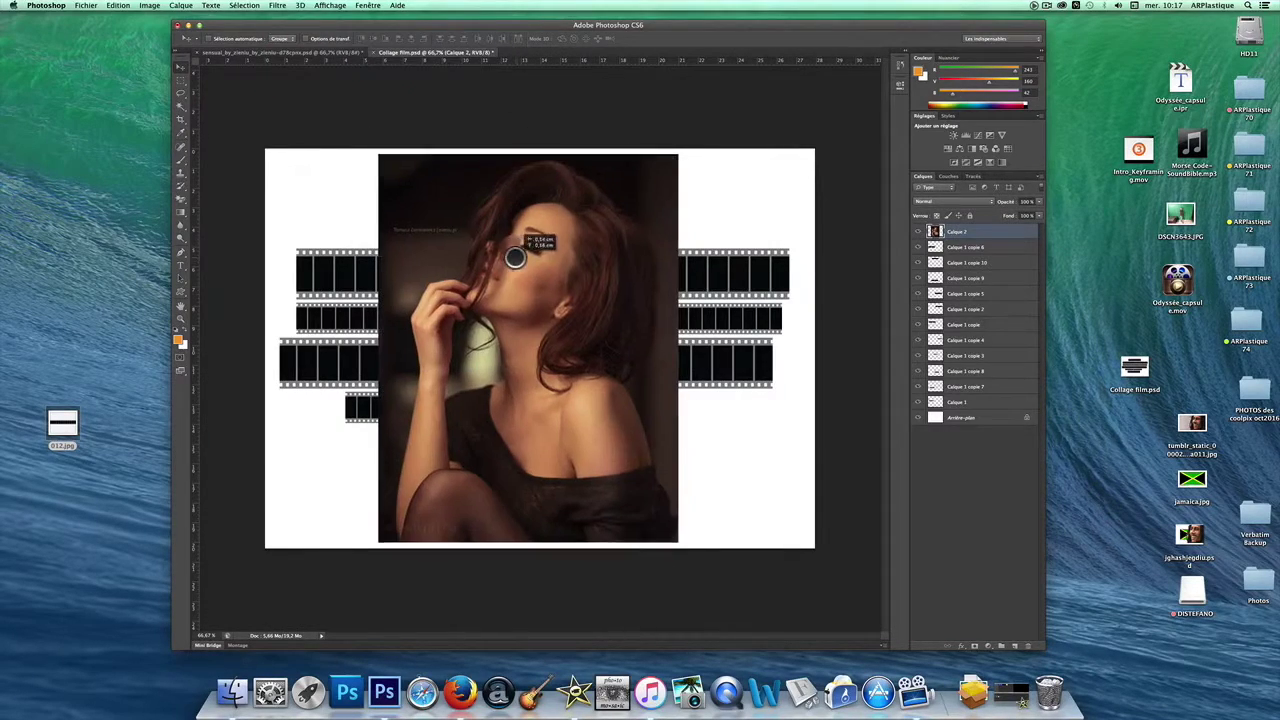
Rotate the portrait a quarter turn clockwise, then enlarge and position it to cover the film strips.
key(ctrl+t)
drag(451, 166, 606, 237)
mouse_move(580, 304)
mouse_down()
mouse_move(575, 277)
mouse_move(579, 294)
mouse_up()
drag(720, 487, 768, 503)
drag(334, 183, 284, 166)
key(Return)
drag(628, 248, 628, 230)
Set the portrait layer's blend mode to Superposition and reposition the image within the film strips.
click(950, 202)
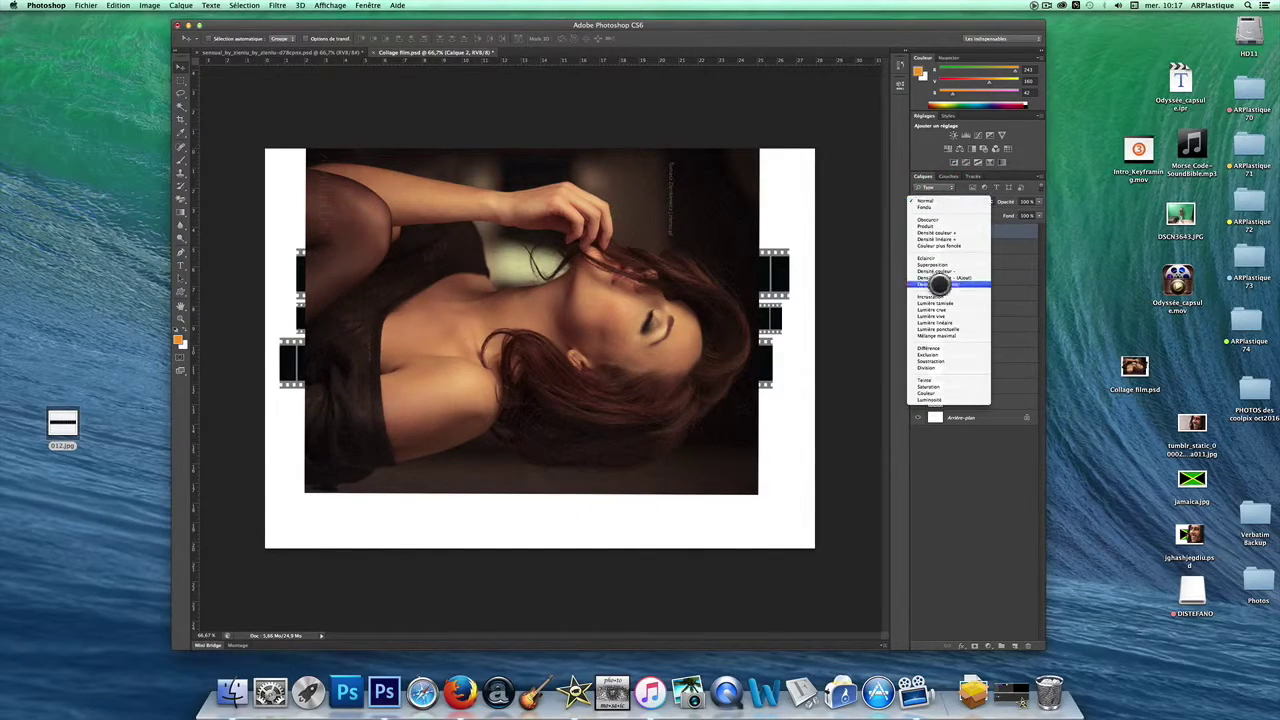
click(940, 265)
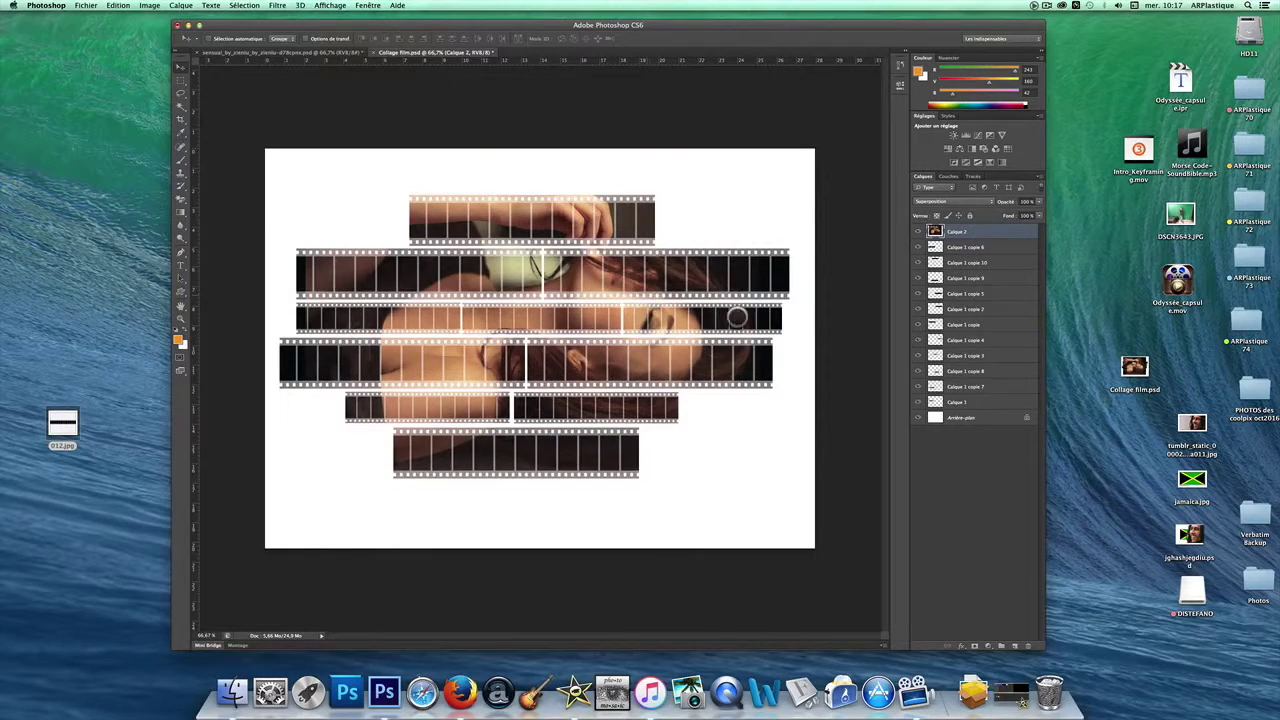
drag(641, 316, 585, 319)
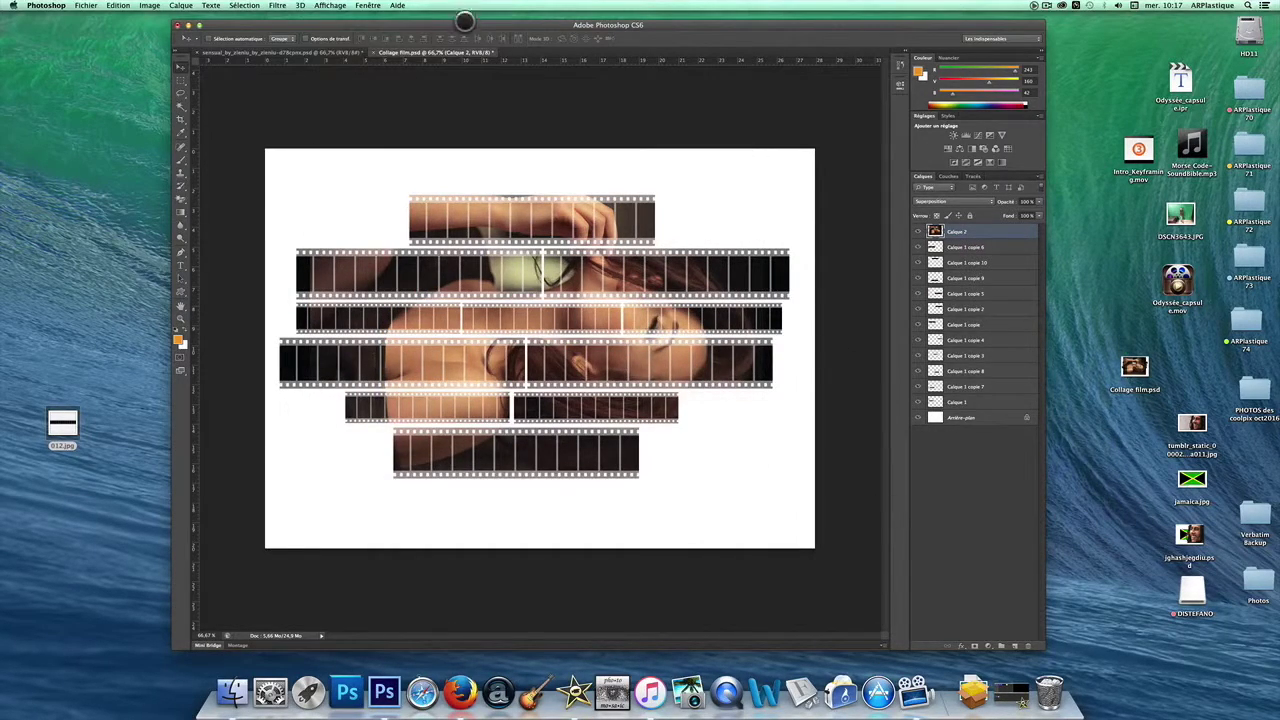
drag(465, 12, 457, 14)
Add a gradient fill layer above the portrait using the black-to-white gradient preset.
click(181, 5)
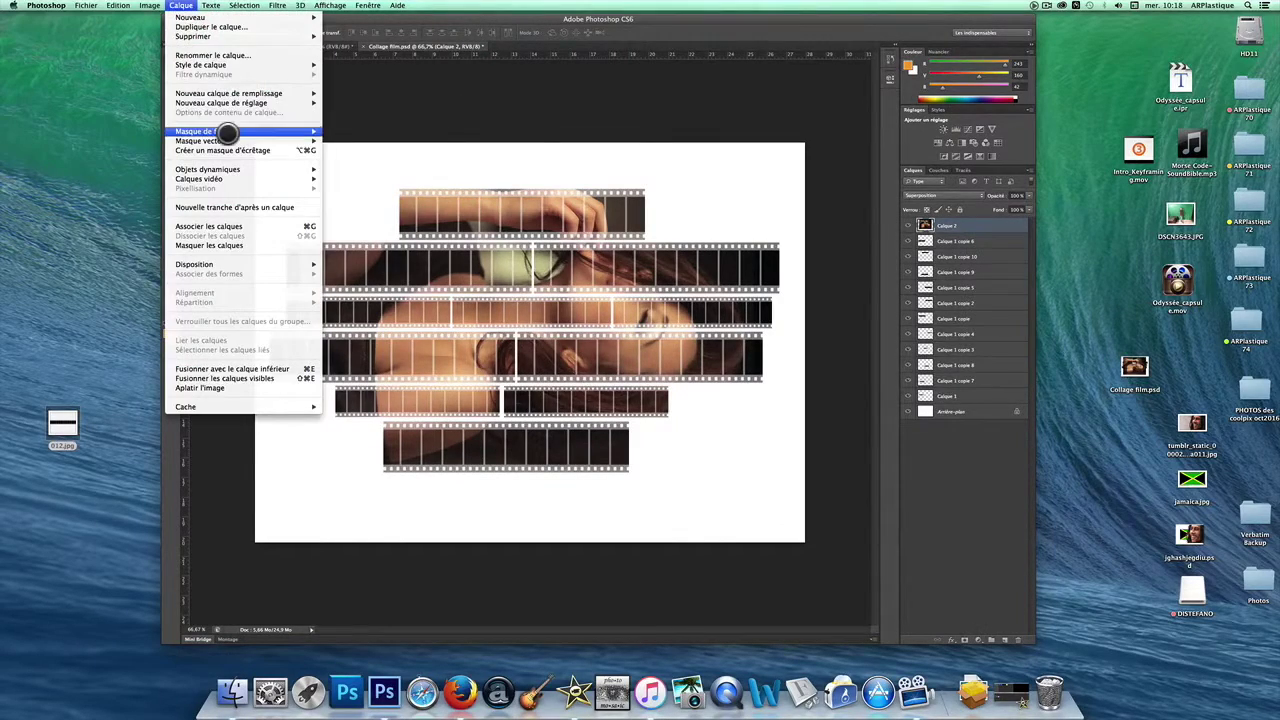
mouse_move(231, 93)
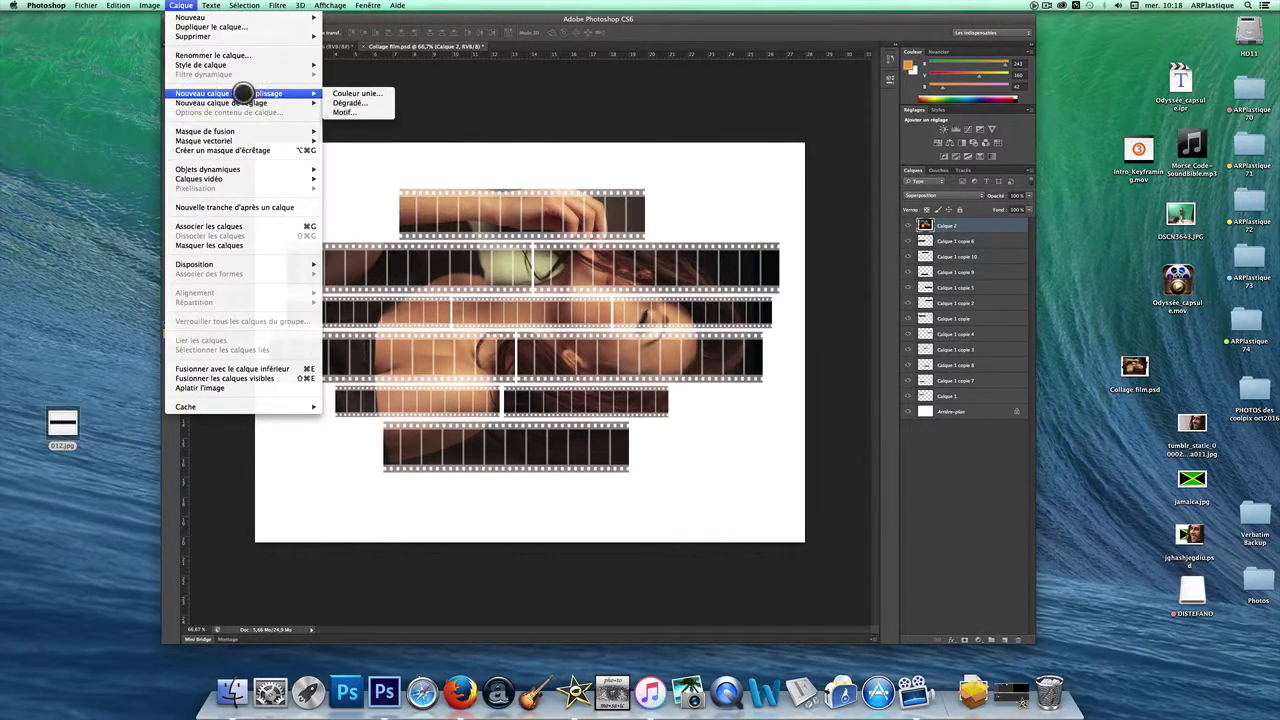
click(357, 103)
click(748, 308)
click(640, 291)
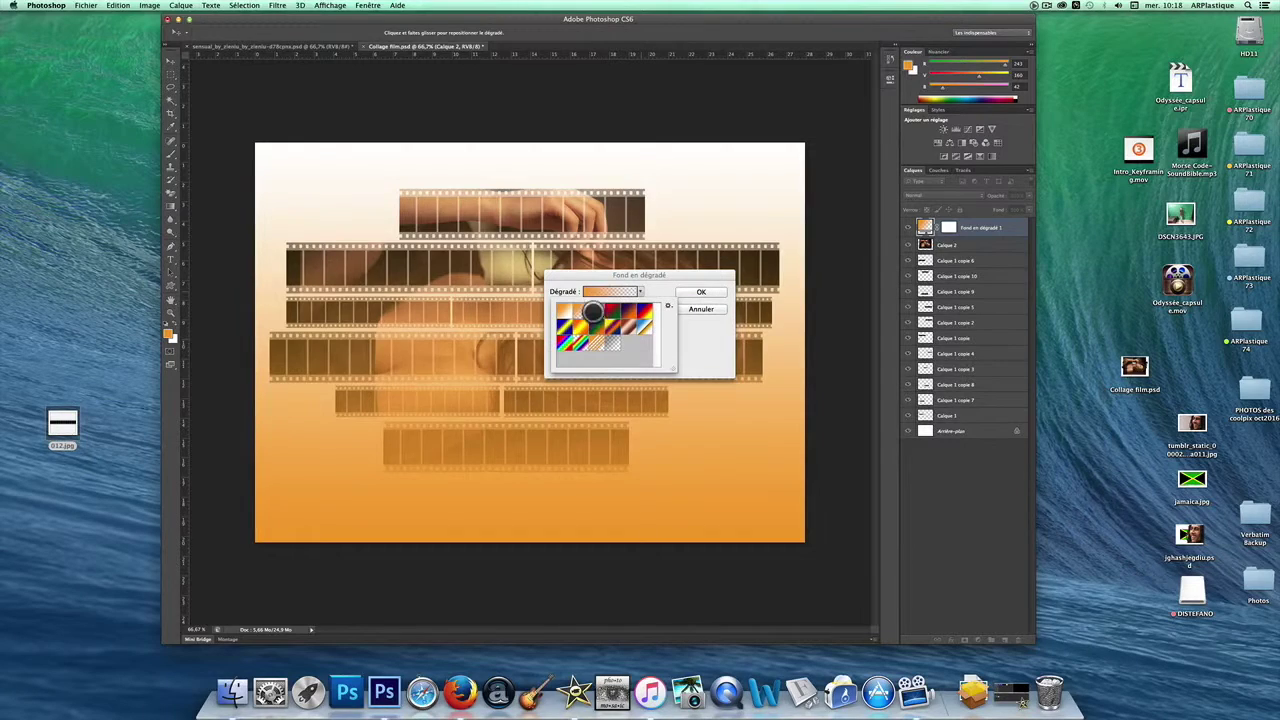
click(593, 313)
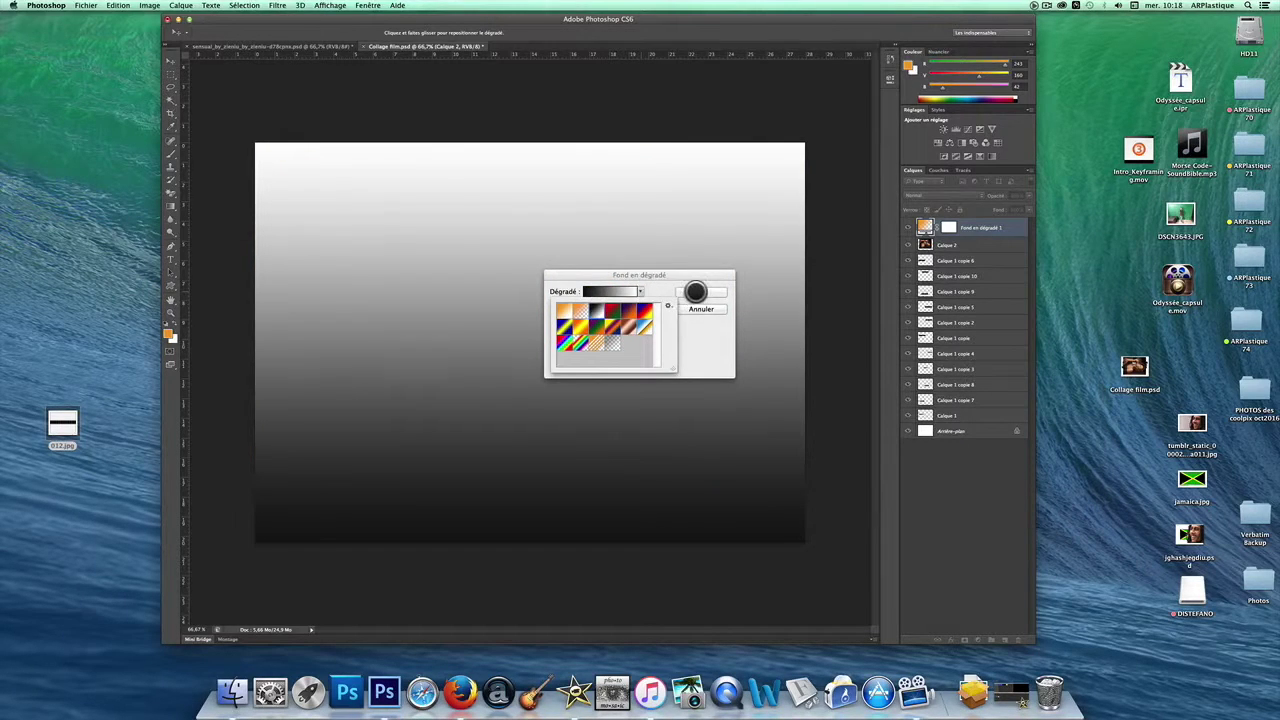
click(695, 291)
Change the gradient fill to an inverted Radial gradient with an enlarged scale.
double_click(925, 227)
click(610, 307)
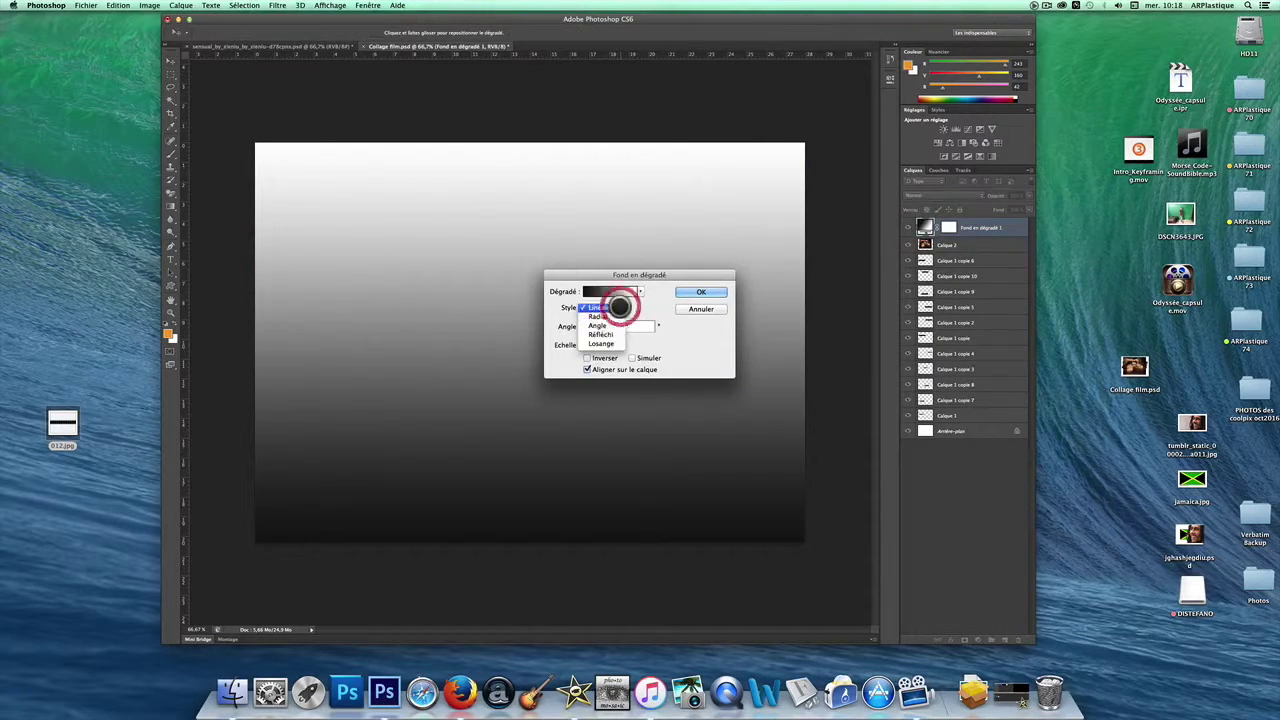
click(612, 316)
mouse_move(608, 344)
mouse_down()
mouse_move(619, 356)
mouse_move(603, 356)
mouse_up()
click(587, 358)
Replace the fill layer's black-to-white gradient with the last preset, a grey-to-transparent gradient, using the gradient editor.
click(638, 291)
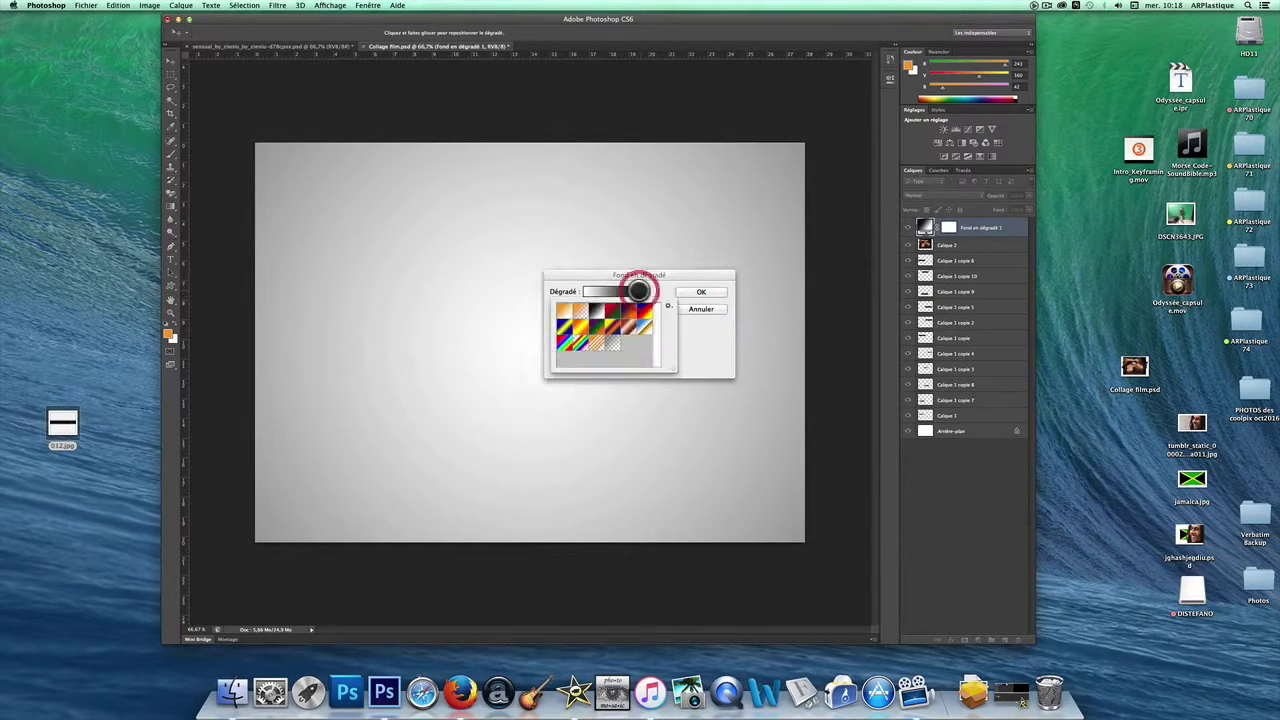
click(610, 291)
click(610, 291)
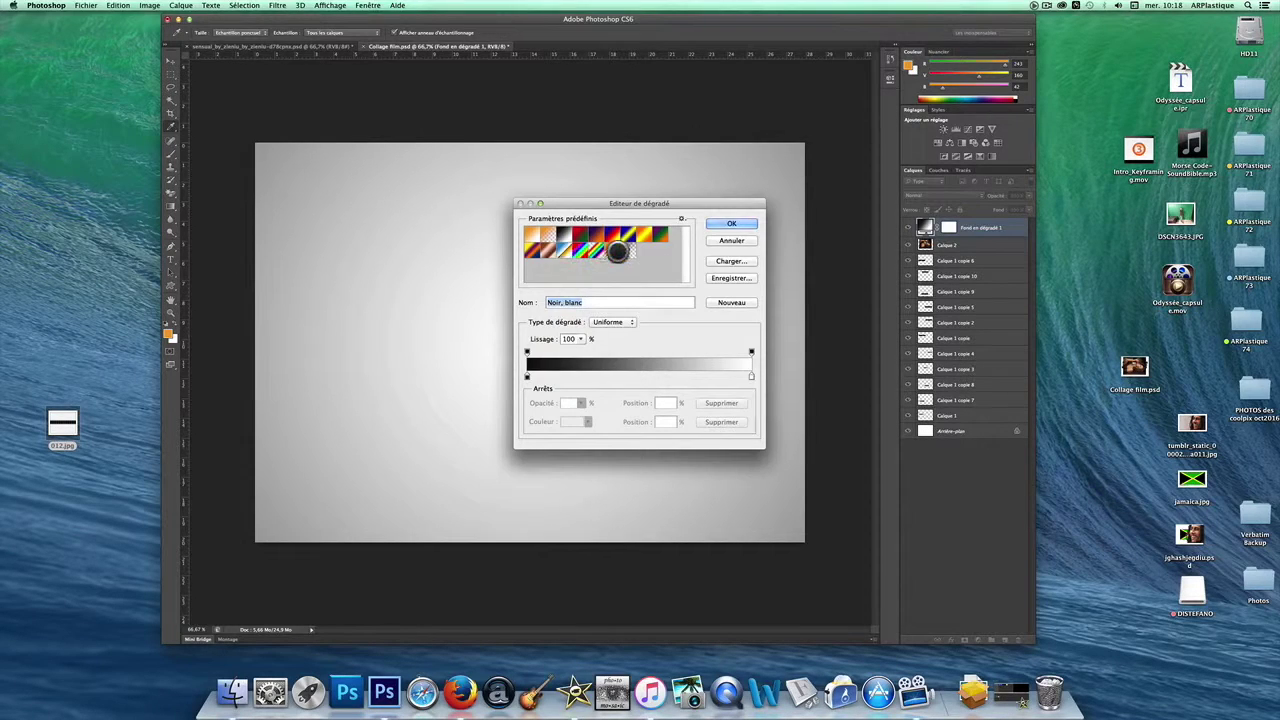
click(624, 250)
click(732, 220)
Set the radial gradient fill's scale to 238 % and apply it as a soft grey vignette.
mouse_move(606, 344)
mouse_down()
mouse_move(606, 360)
mouse_move(623, 356)
mouse_move(602, 354)
mouse_up()
drag(667, 274, 652, 317)
click(595, 387)
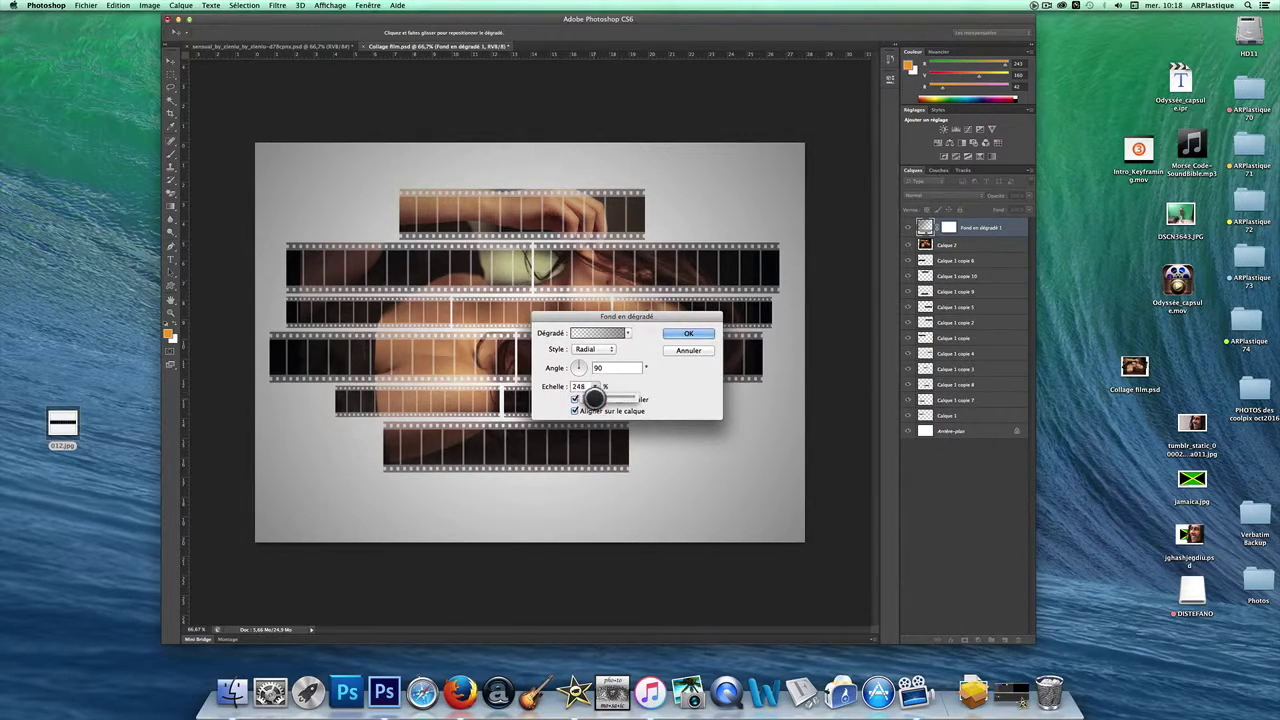
drag(585, 397, 600, 397)
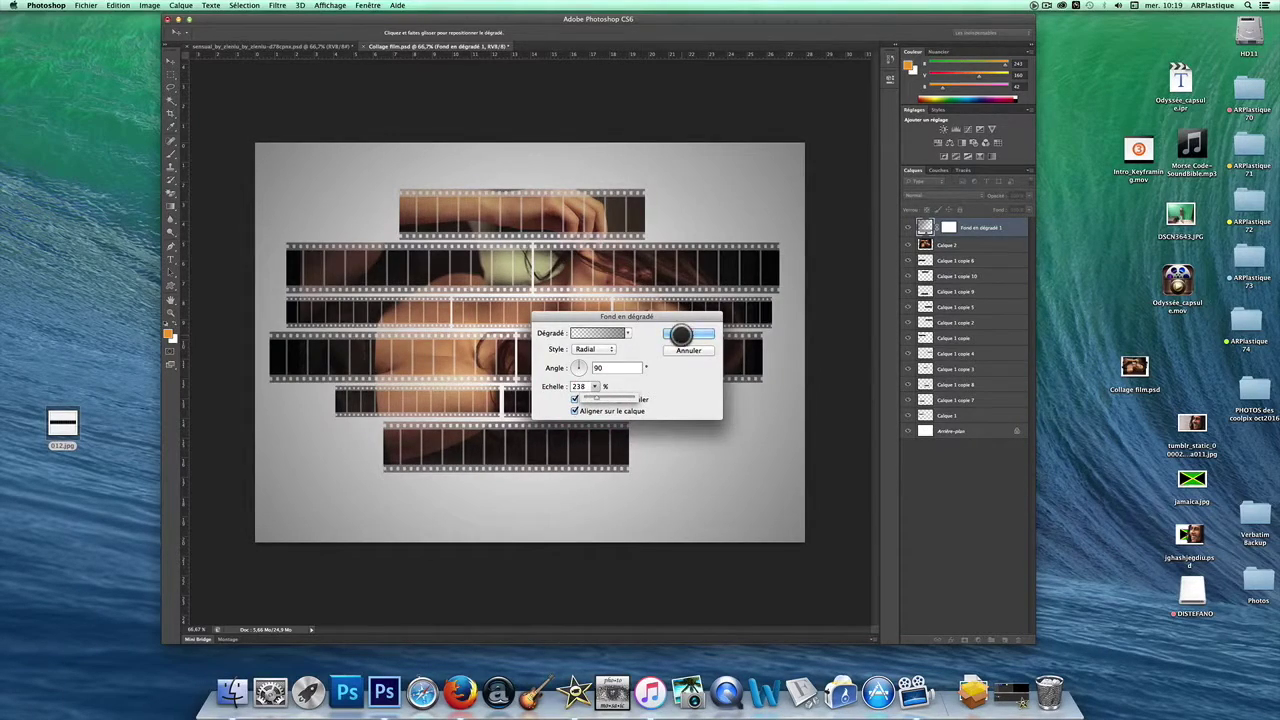
click(676, 334)
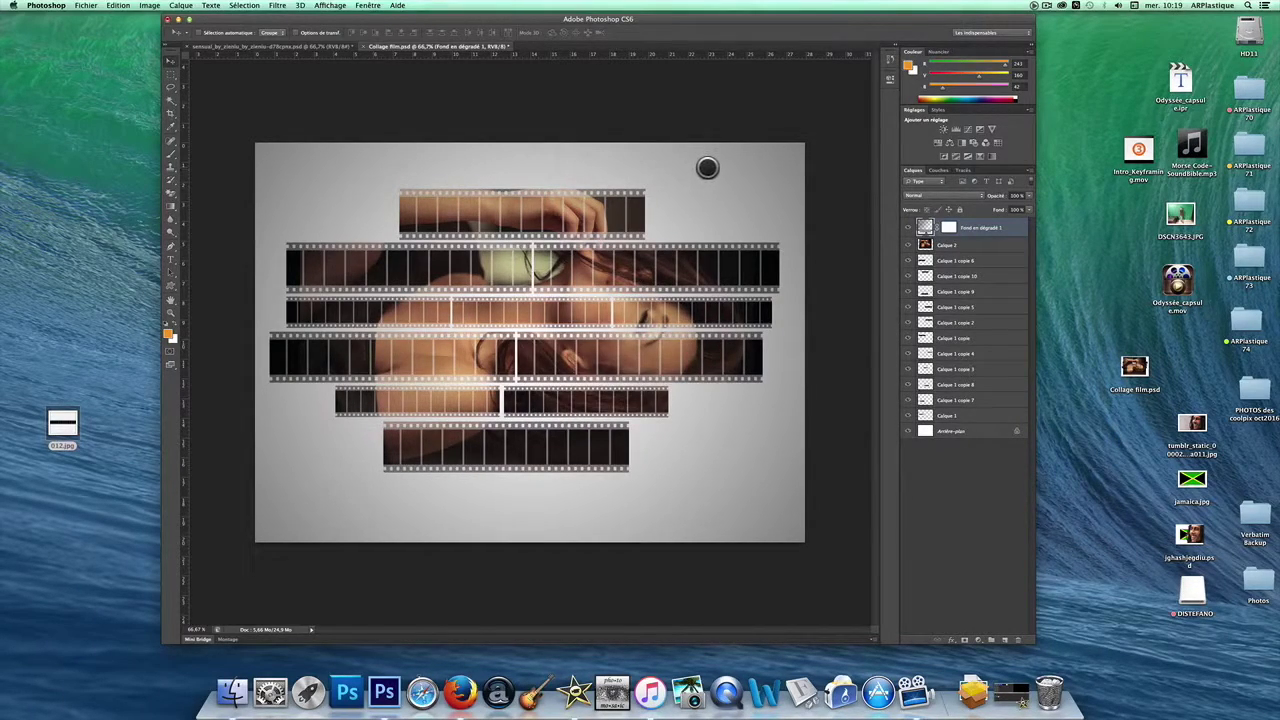
Add a reveal-all layer mask (Tout faire apparaître) to the portrait layer, Calque 2.
click(183, 5)
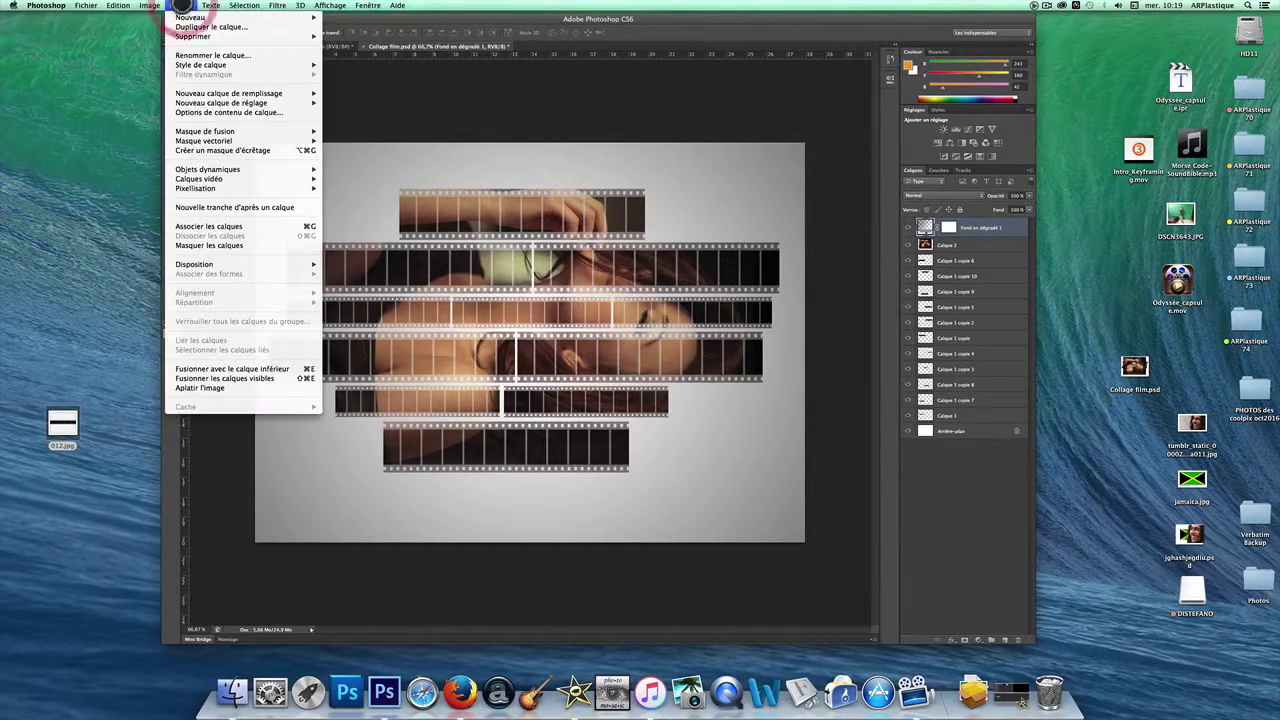
mouse_move(229, 131)
click(946, 244)
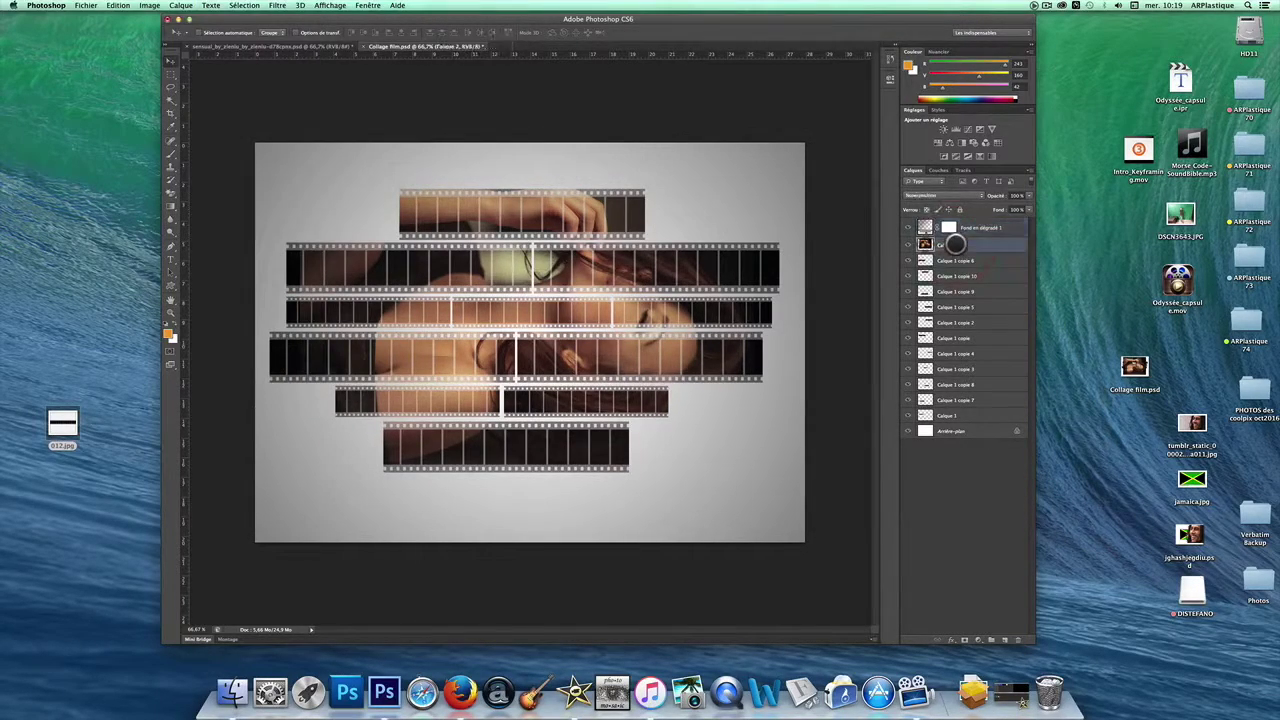
click(183, 5)
mouse_move(229, 131)
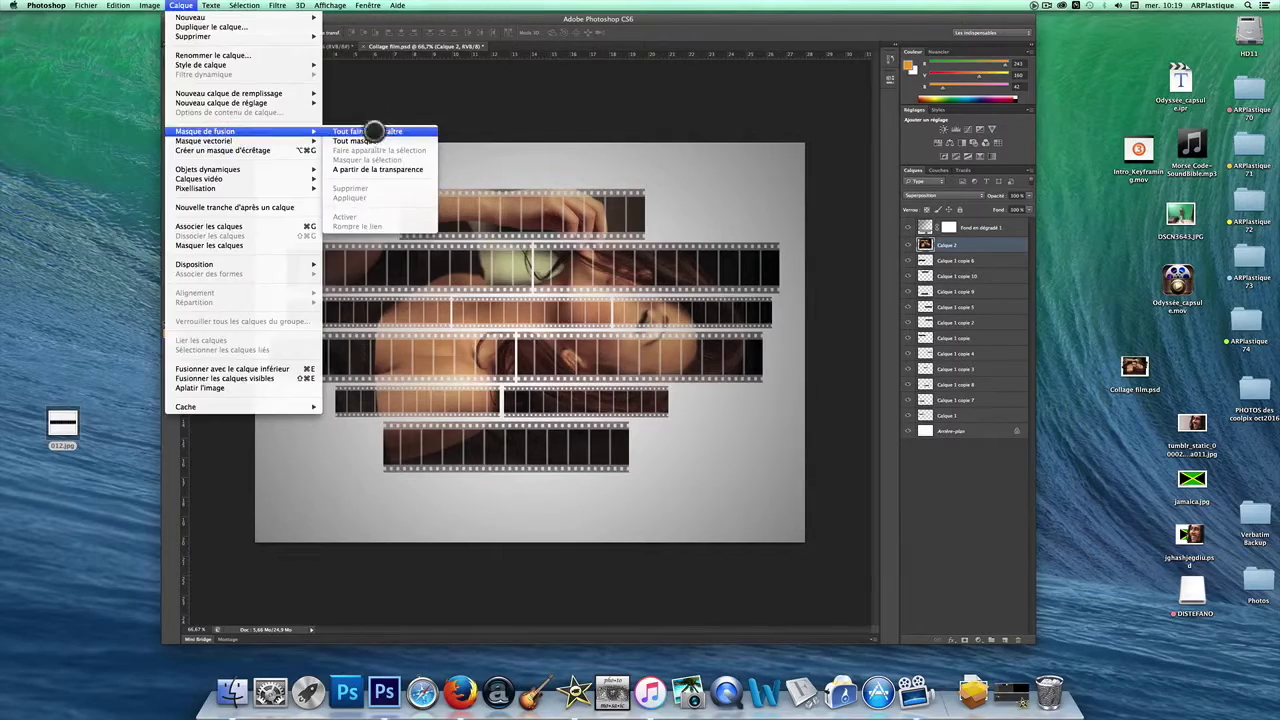
click(388, 131)
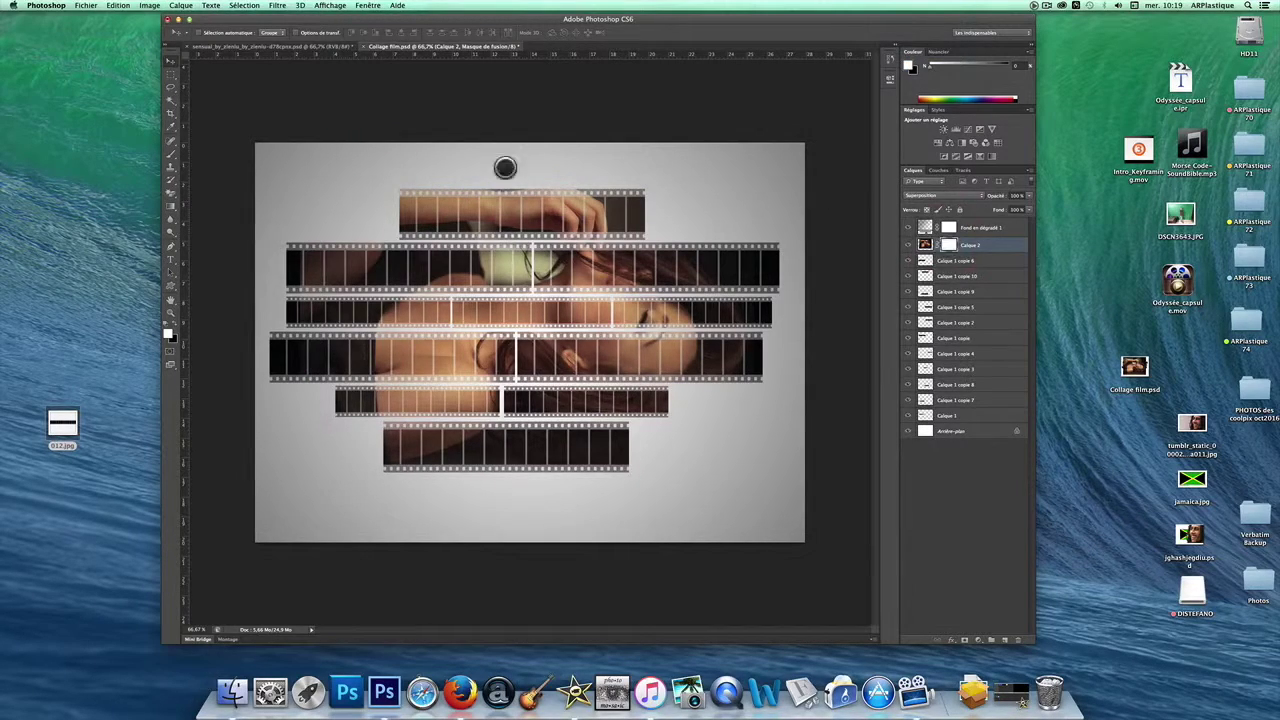
Set up the Brush tool with black as the foreground colour and a larger soft tip of 0 % hardness.
click(170, 157)
click(166, 333)
click(494, 370)
click(725, 242)
right_click(410, 215)
drag(426, 241, 456, 242)
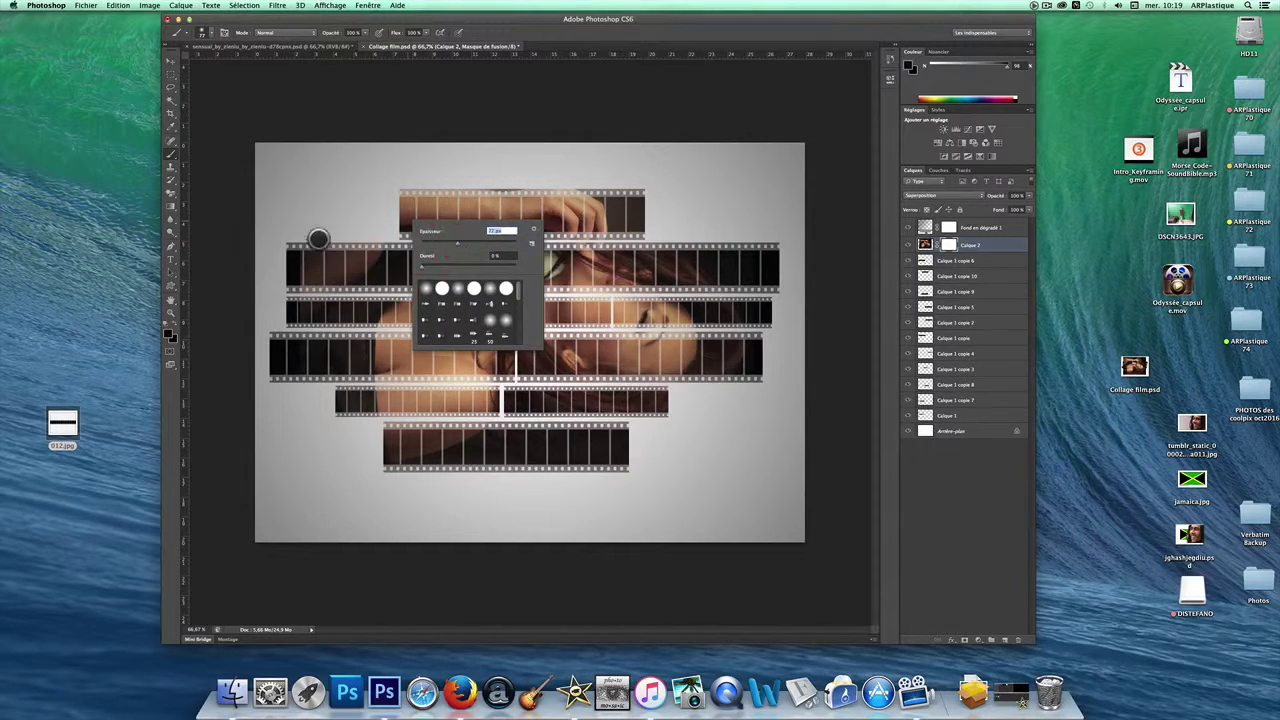
click(308, 240)
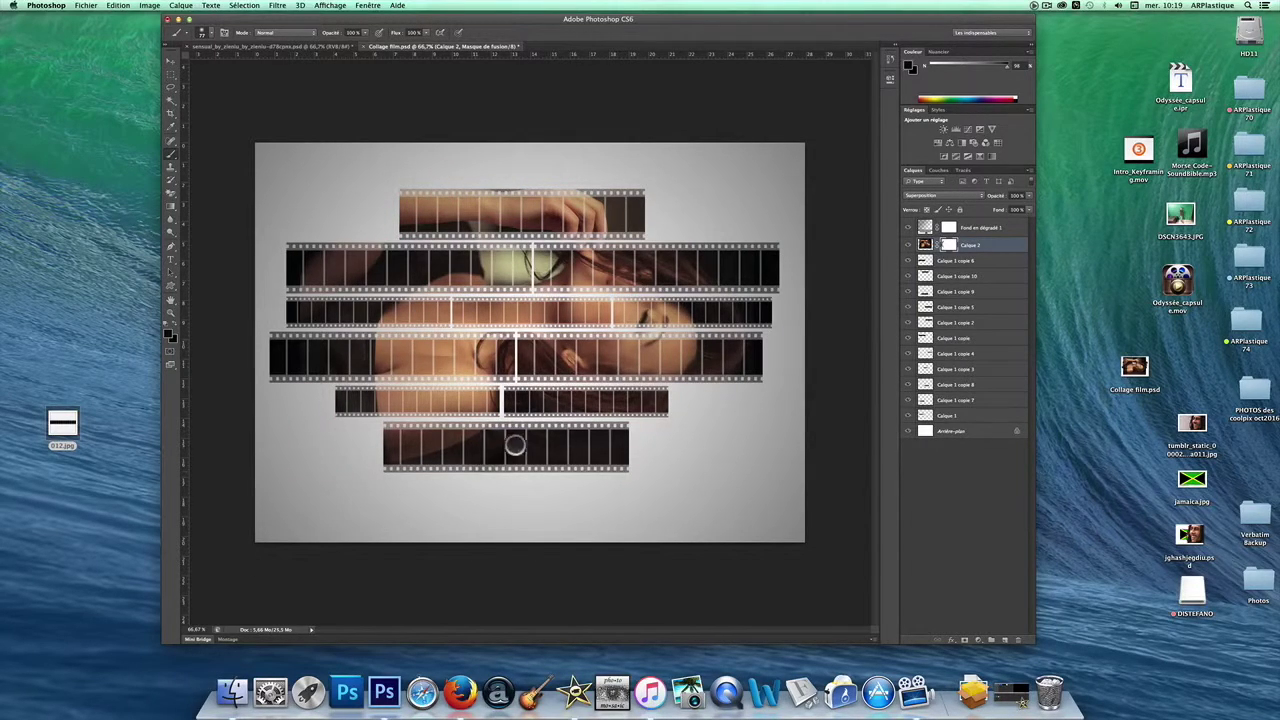
Paint black on the portrait's mask over the bottom strip's right half and the outer ends of the other strips.
drag(508, 453, 622, 450)
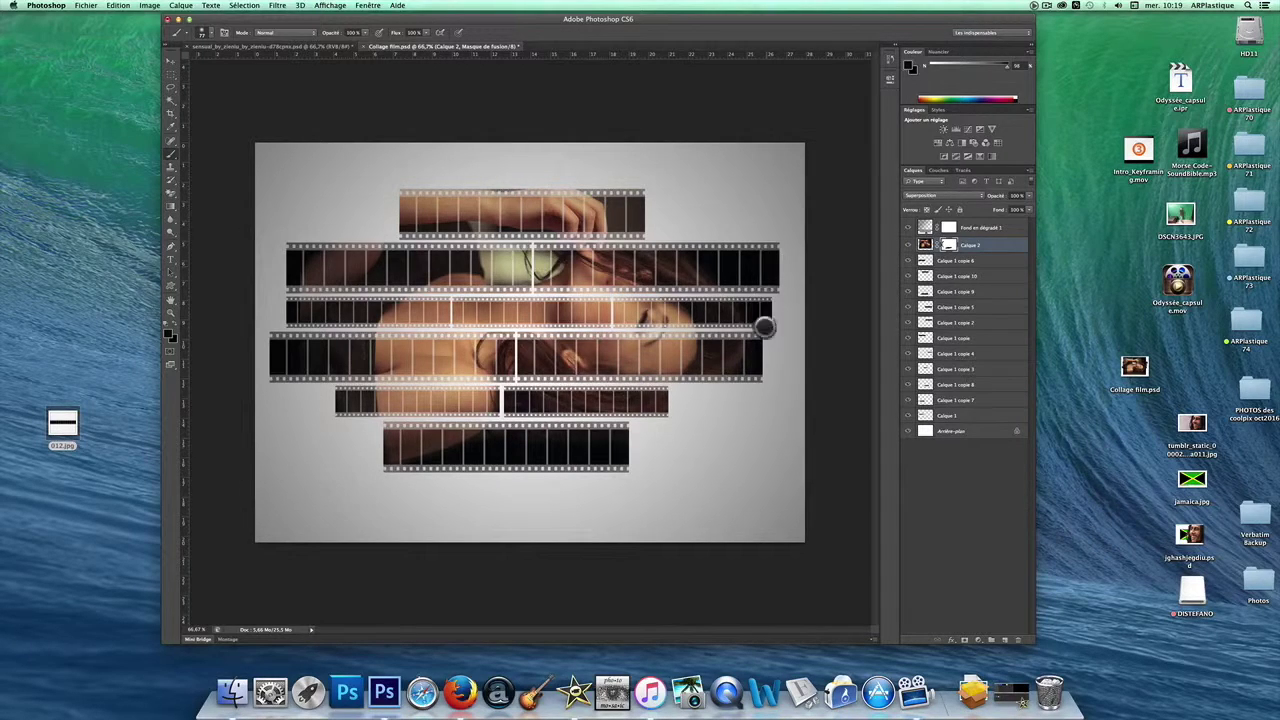
drag(624, 222, 648, 213)
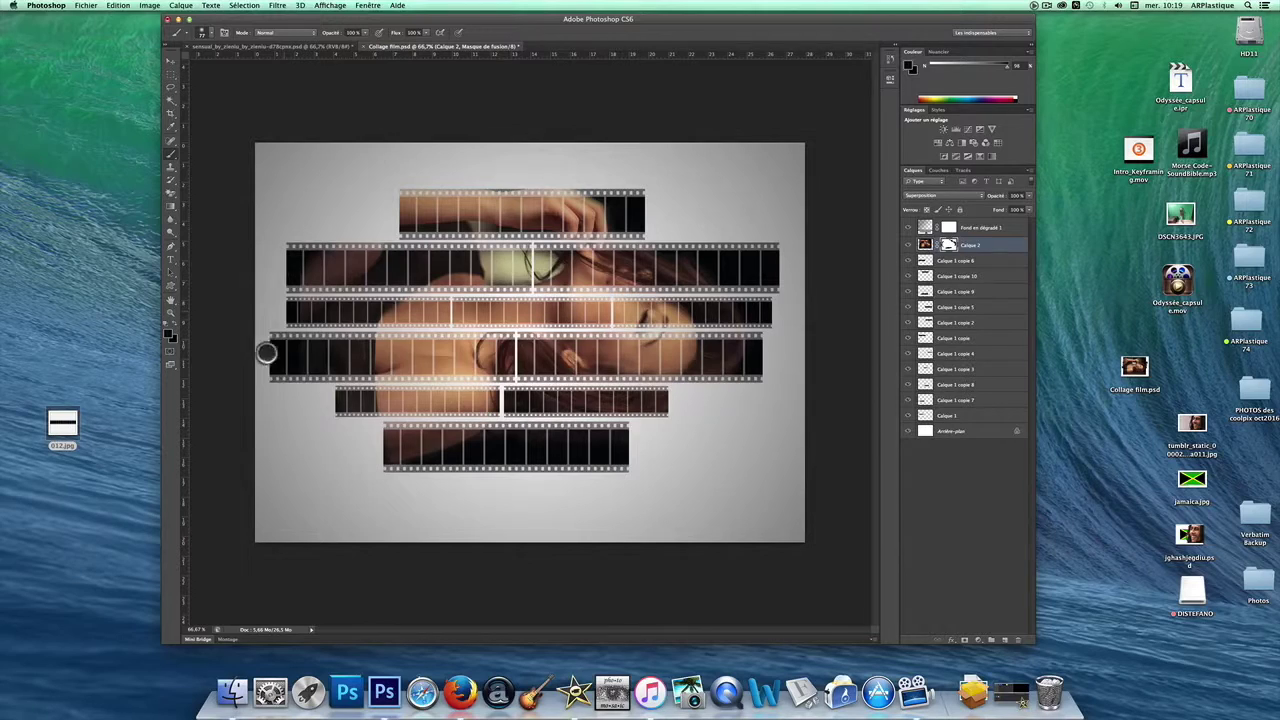
click(340, 432)
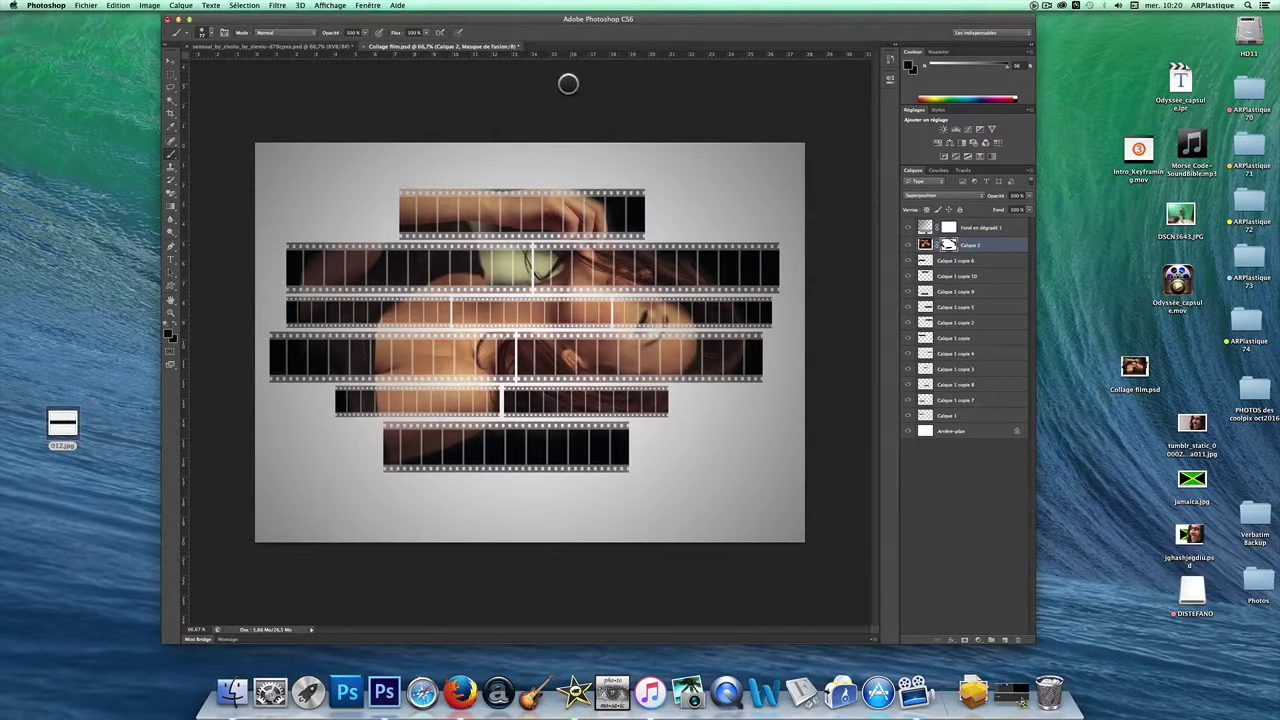
key(v)
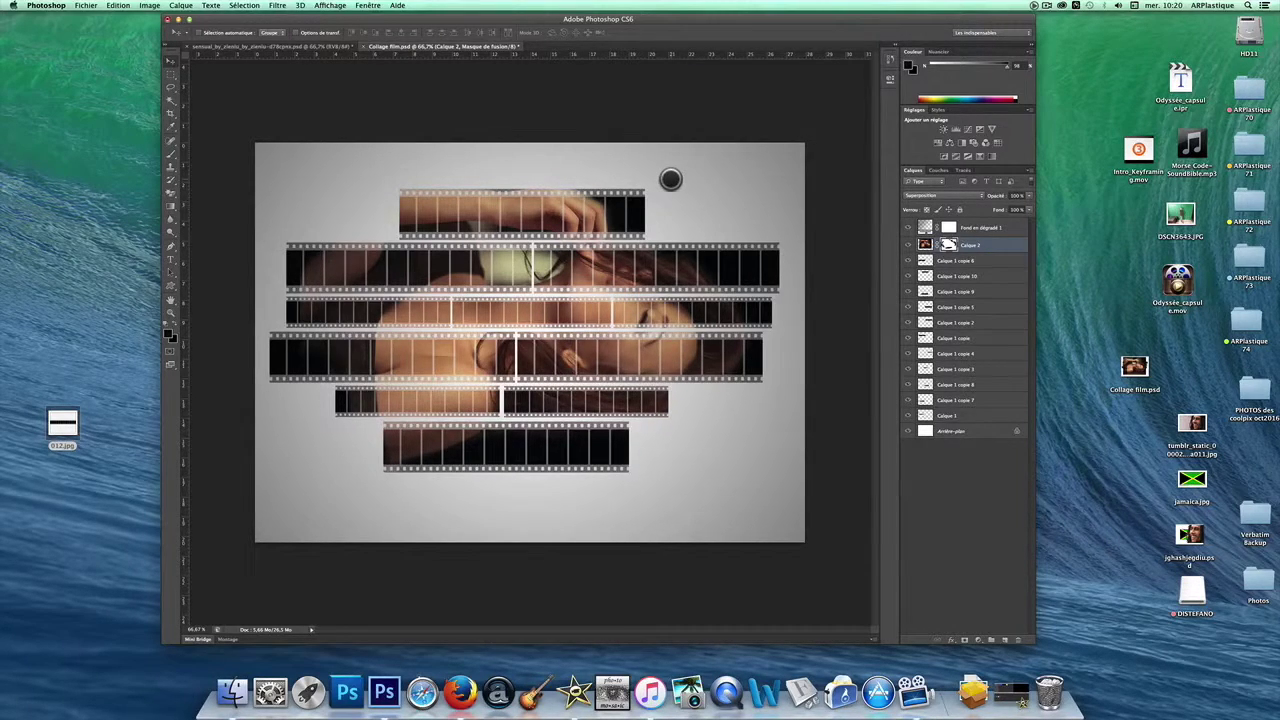
click(1040, 7)
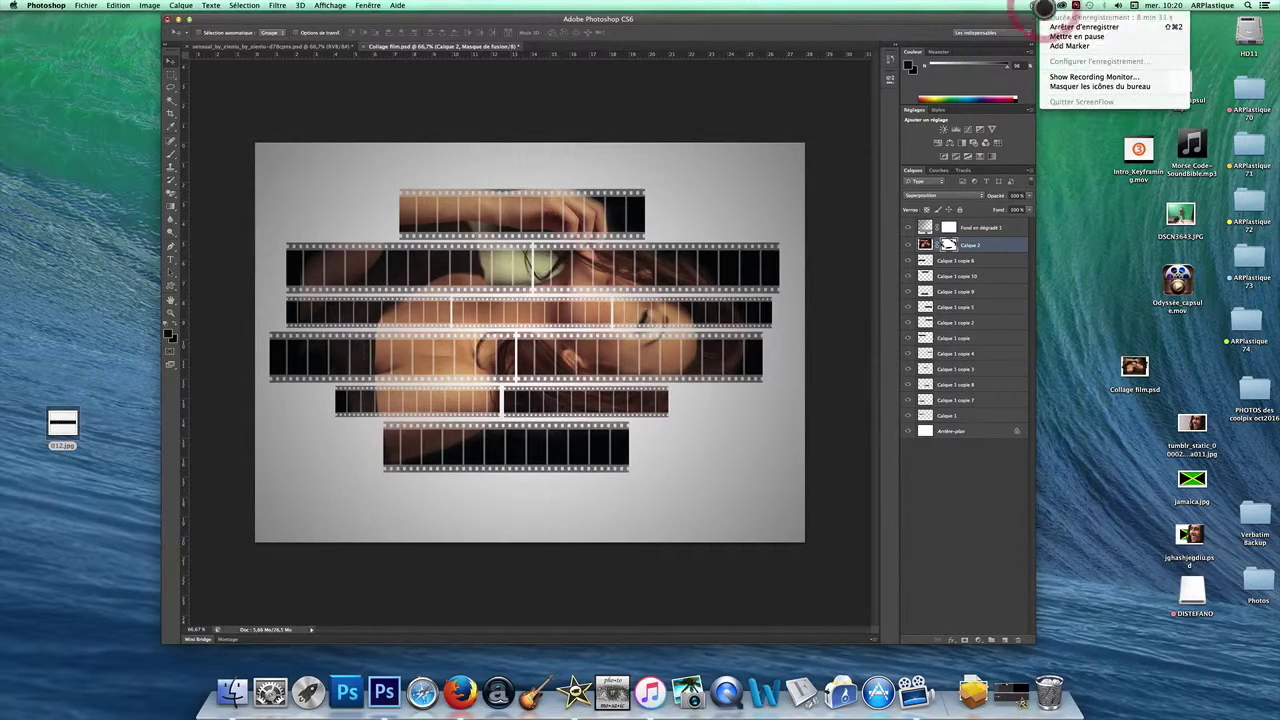